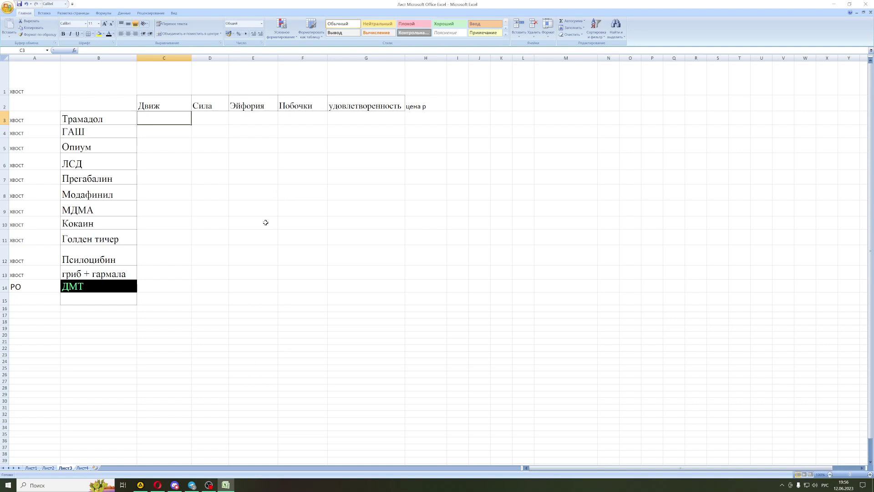
Step: Quit Telegram completely so that it no longer runs in the background
click(192, 485)
key(alt+Tab)
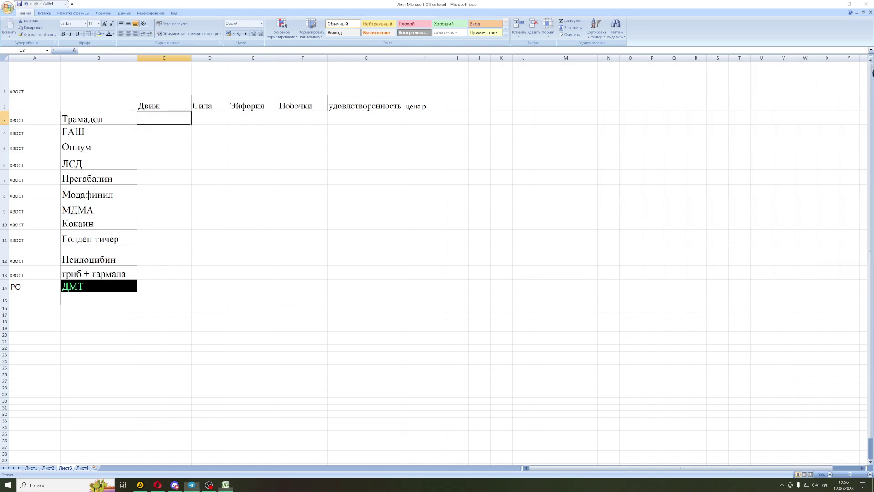
click(782, 485)
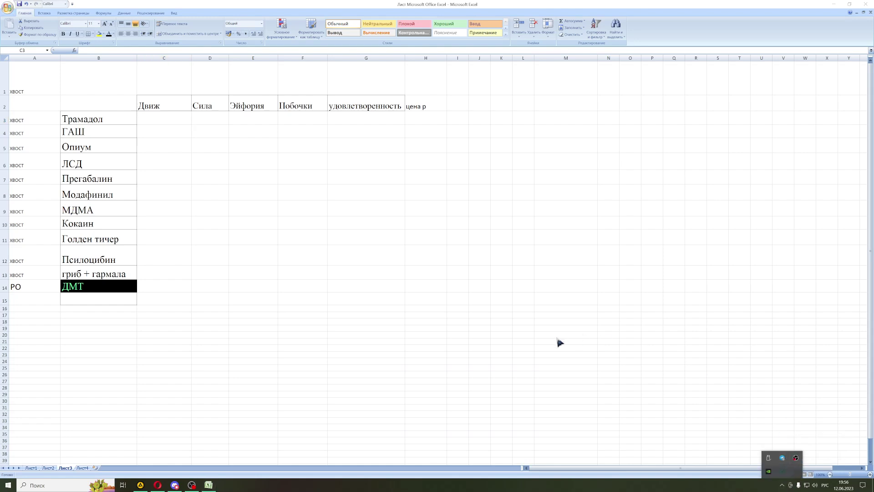
right_click(783, 459)
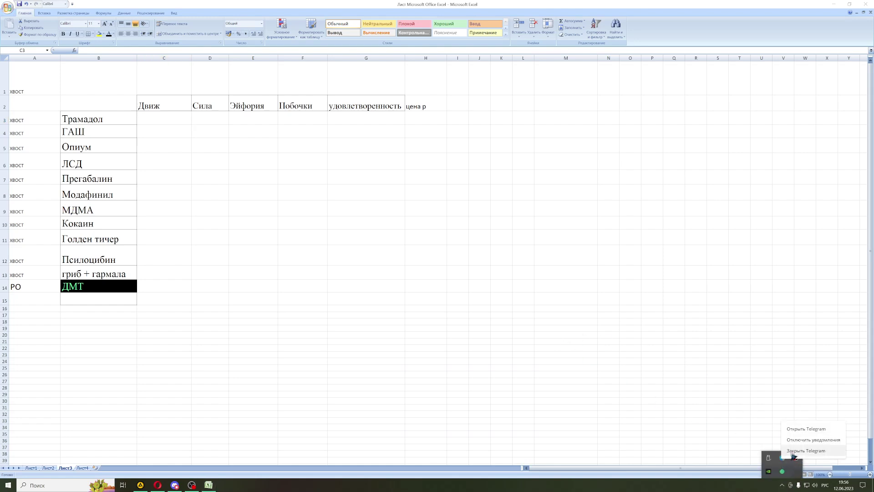
click(793, 454)
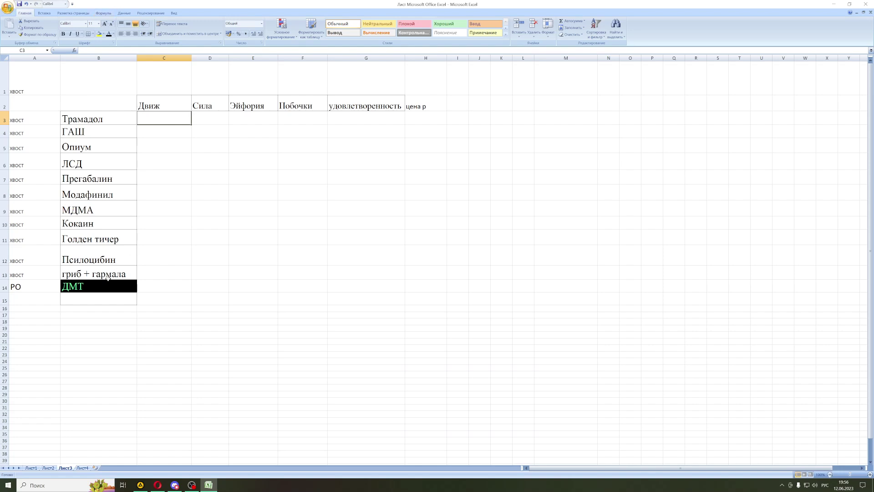
click(27, 289)
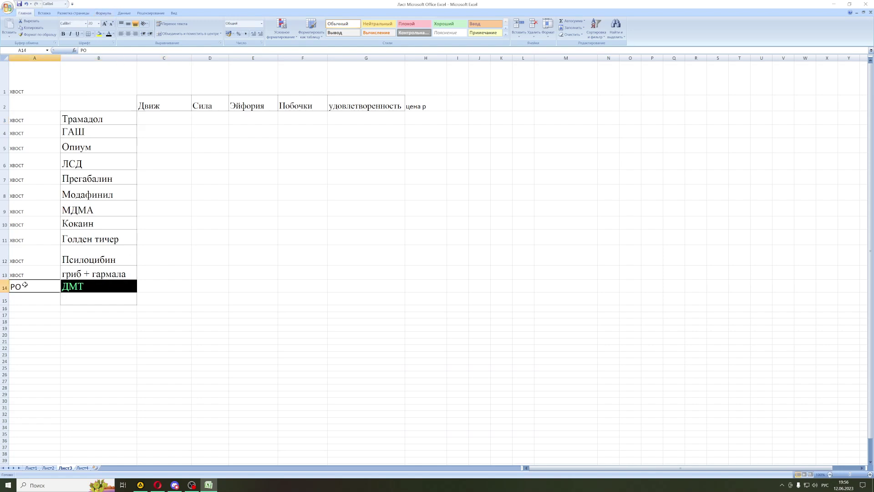
click(104, 285)
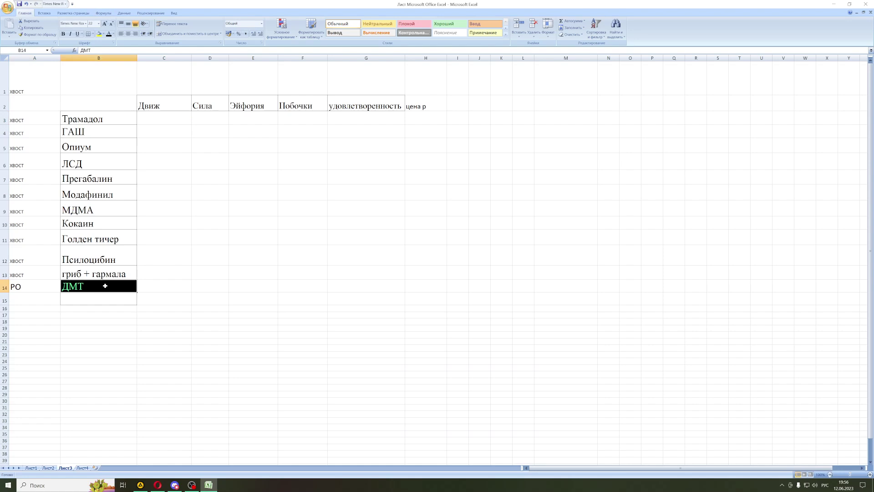
click(43, 285)
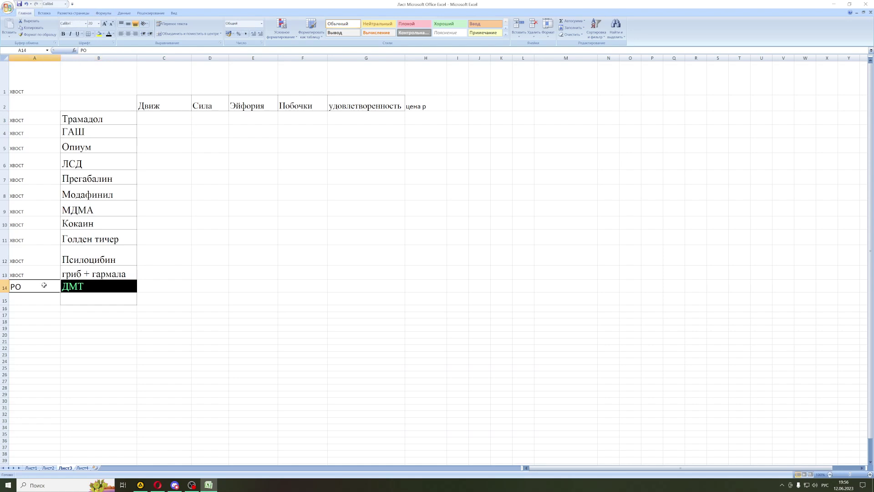
click(110, 285)
click(41, 284)
click(85, 286)
click(45, 289)
click(101, 287)
click(40, 288)
click(98, 291)
click(37, 287)
click(174, 119)
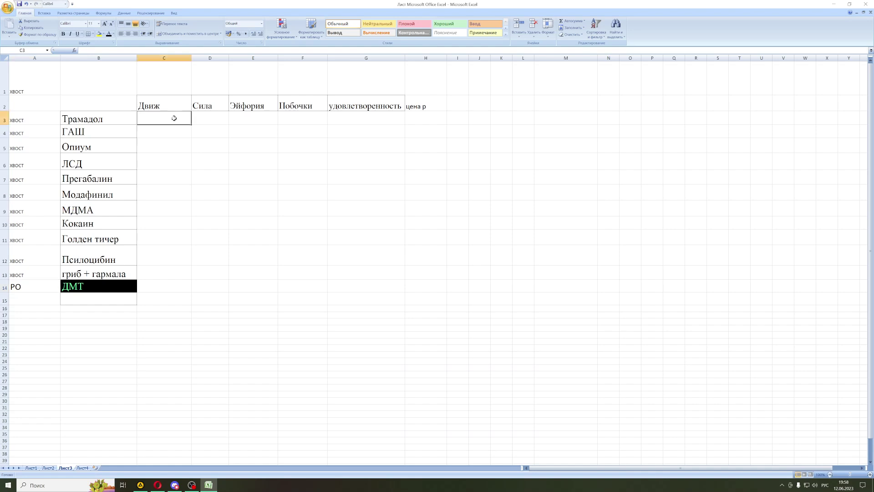
click(171, 131)
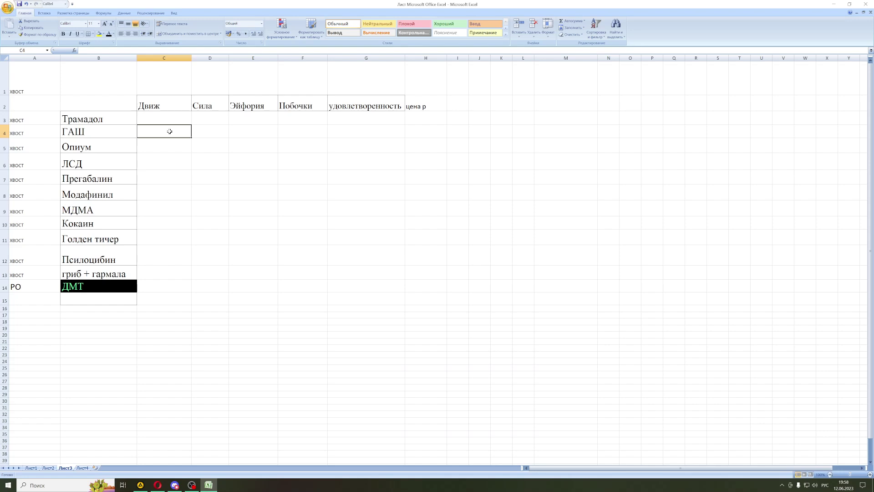
click(195, 486)
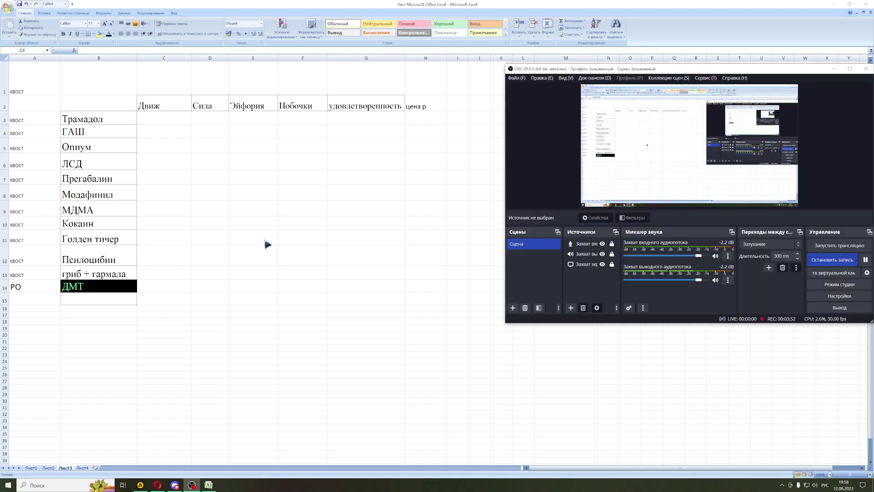
Step: Enter 0 in the "Движ" column for the "ГАШ" row (cell C4)
click(167, 132)
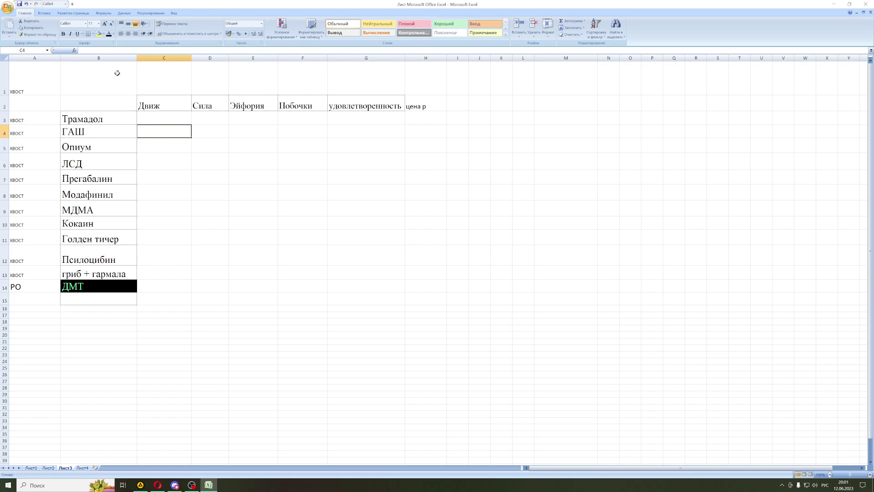
click(93, 51)
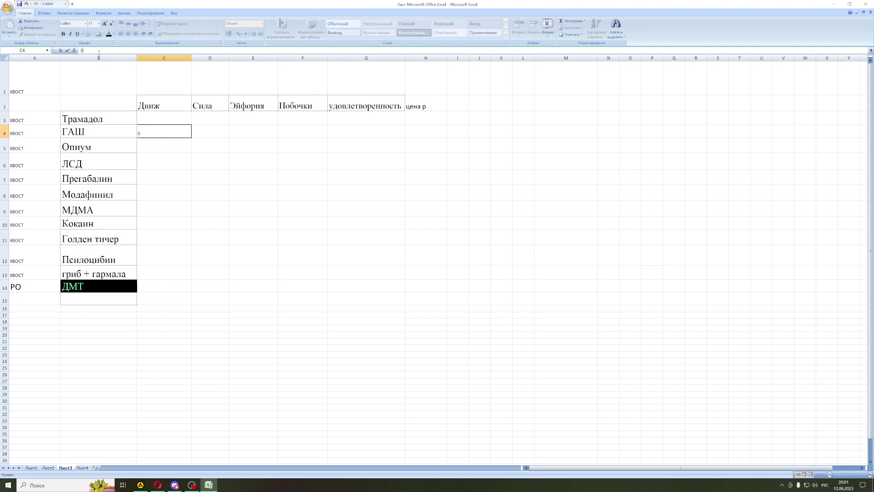
click(209, 132)
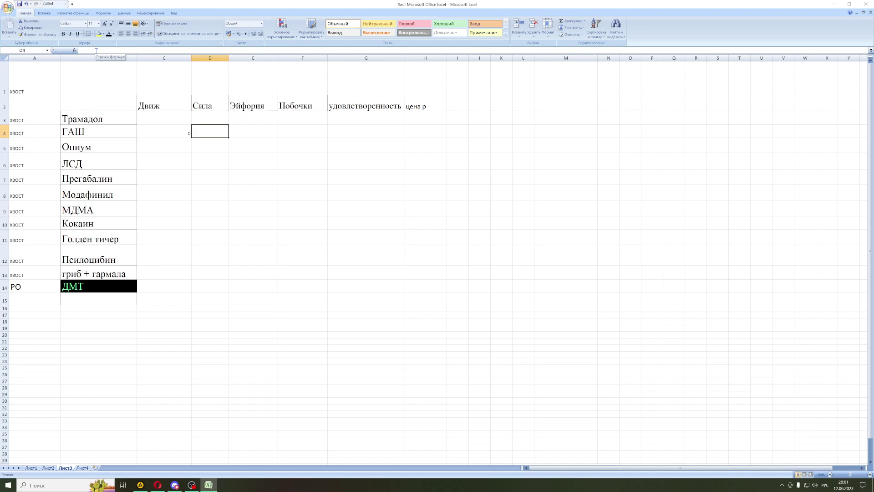
Step: Set the font size of the rating cells C3:H14 to 18
drag(159, 118, 412, 289)
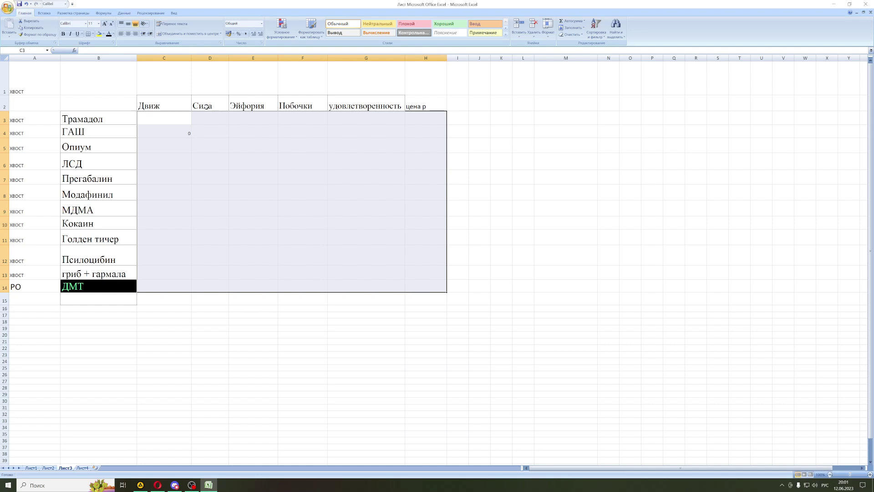
click(98, 24)
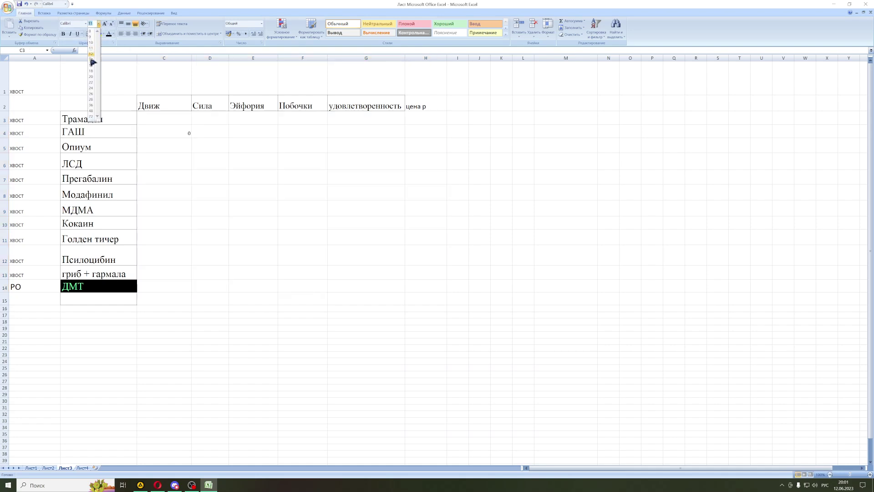
click(93, 72)
click(216, 122)
Step: In the "ГАШ" row, enter 0 for "Сила" and 2 for "Эйфория"
click(217, 133)
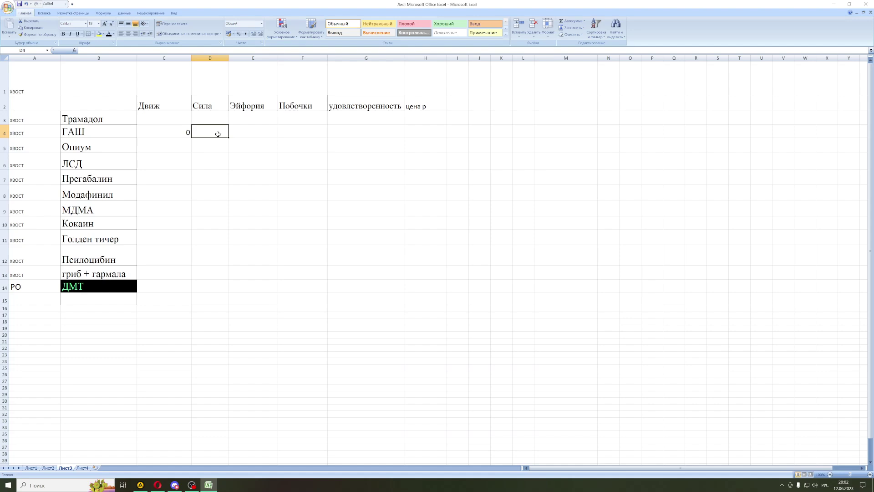
click(109, 51)
click(260, 135)
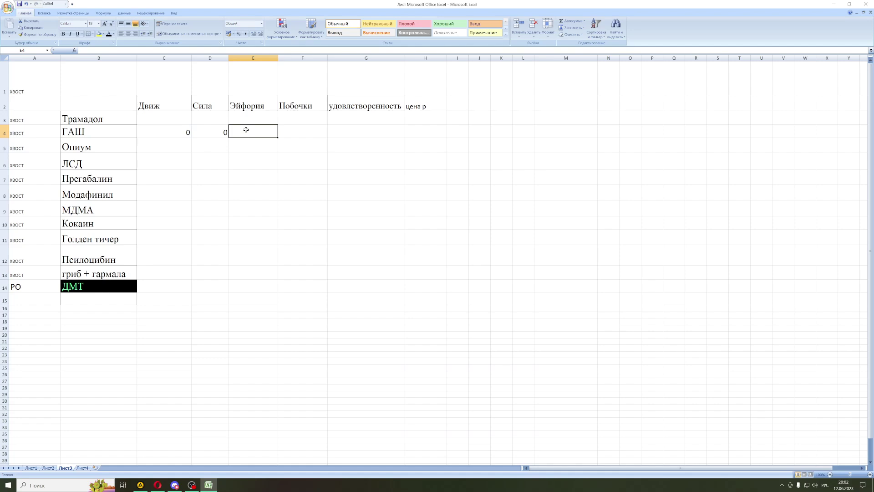
click(91, 51)
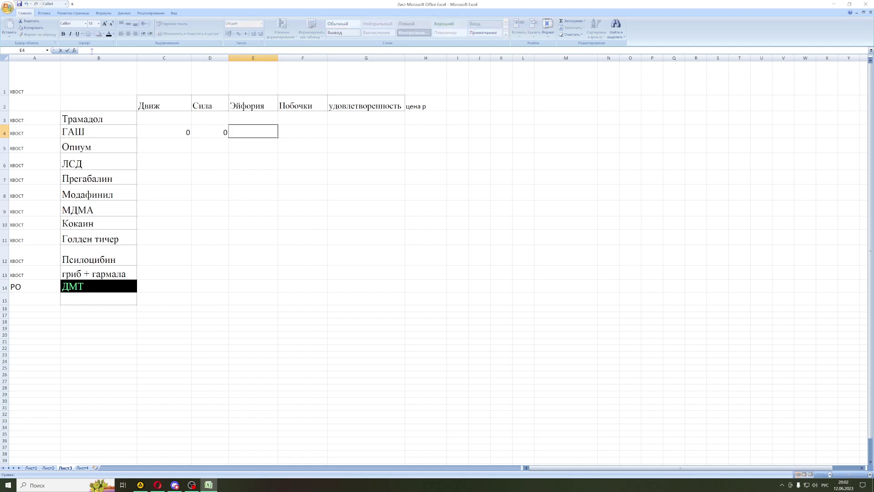
click(287, 135)
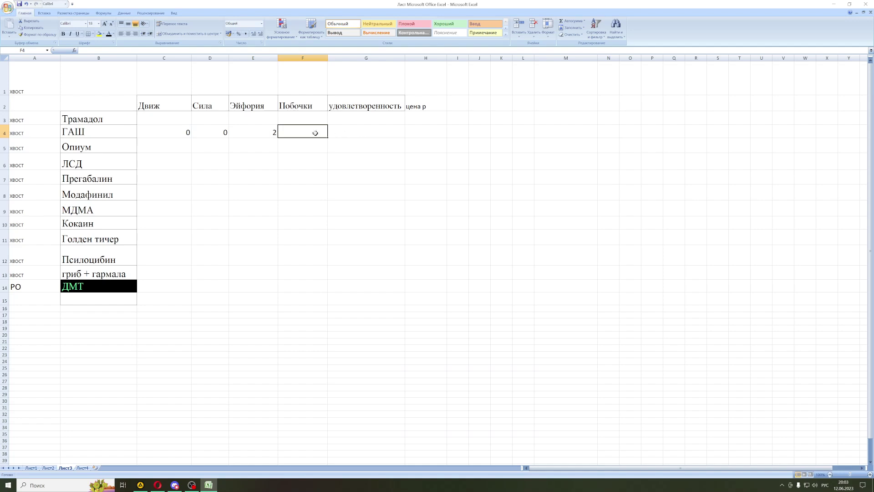
Step: In the "ГАШ" row, enter 4 for "Побочки" and "говно" for "удовлетворенность"
click(117, 51)
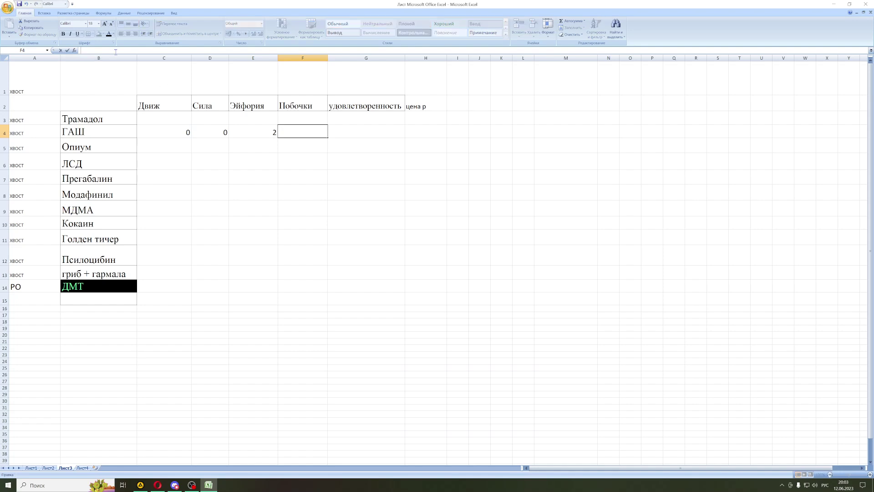
text(4)
click(356, 133)
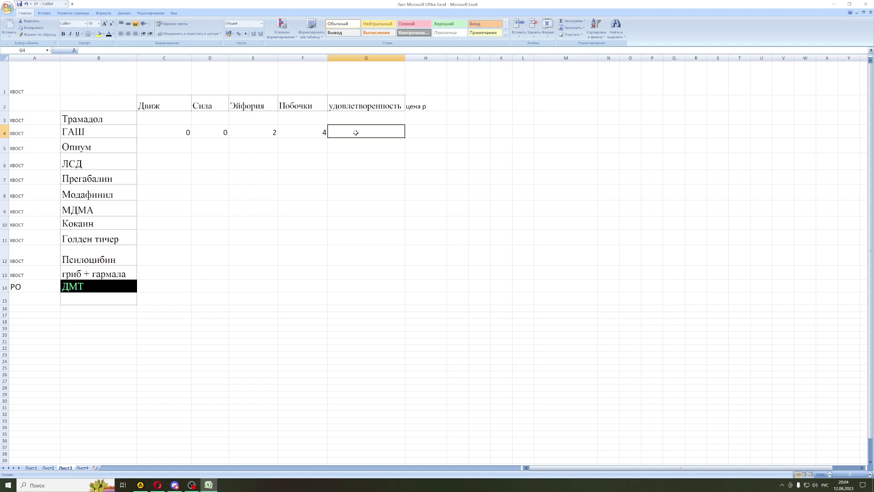
click(126, 50)
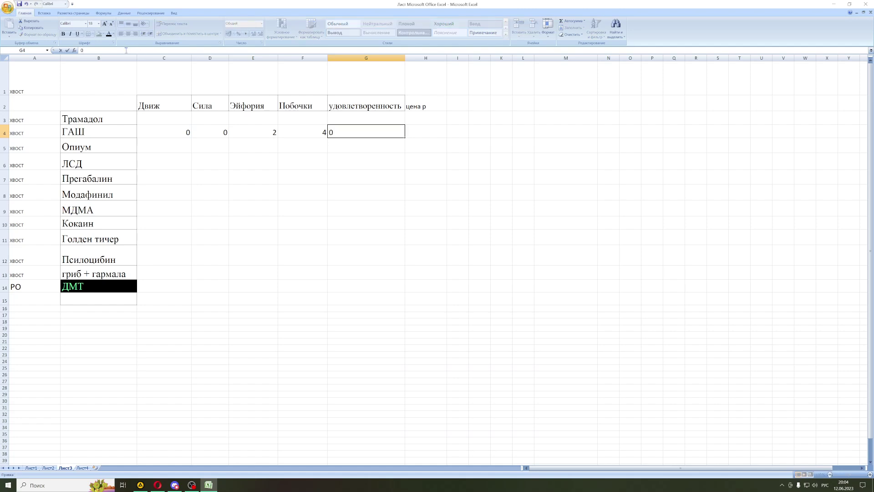
text(говно)
key(Return)
Step: Enter 1000 as the "цена р" value for the "ГАШ" row (cell H4)
click(427, 134)
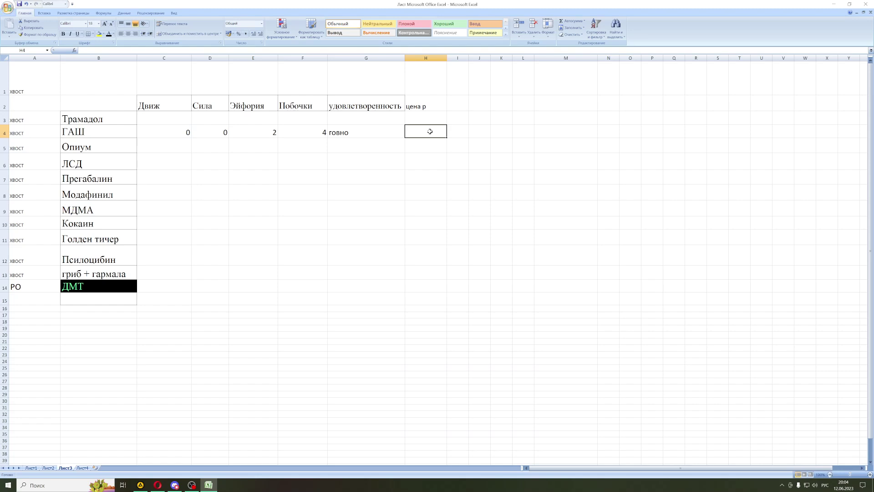
text(1000)
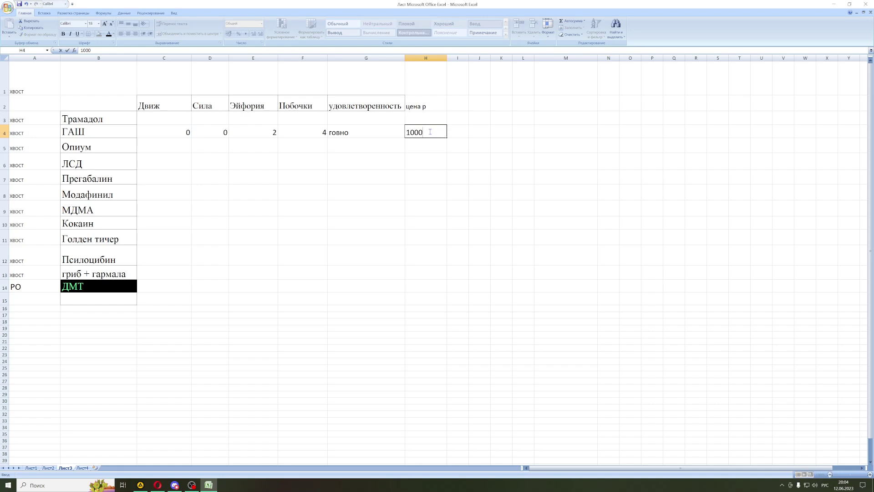
key(Return)
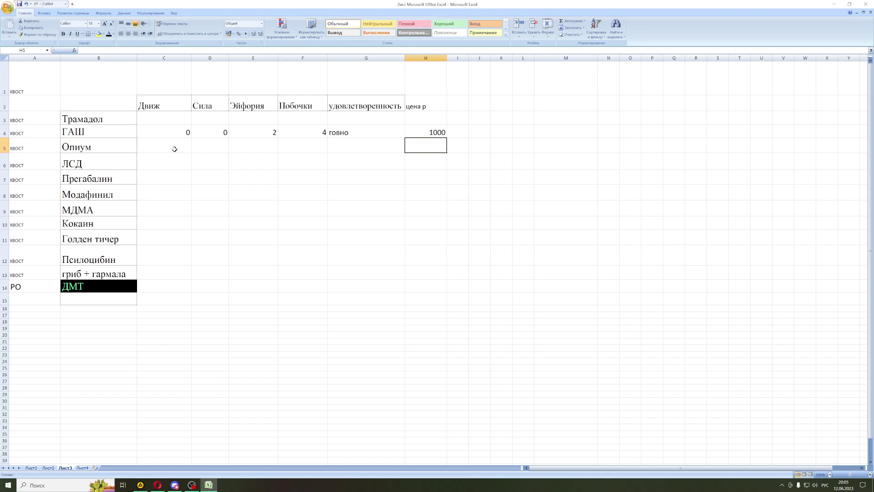
click(129, 148)
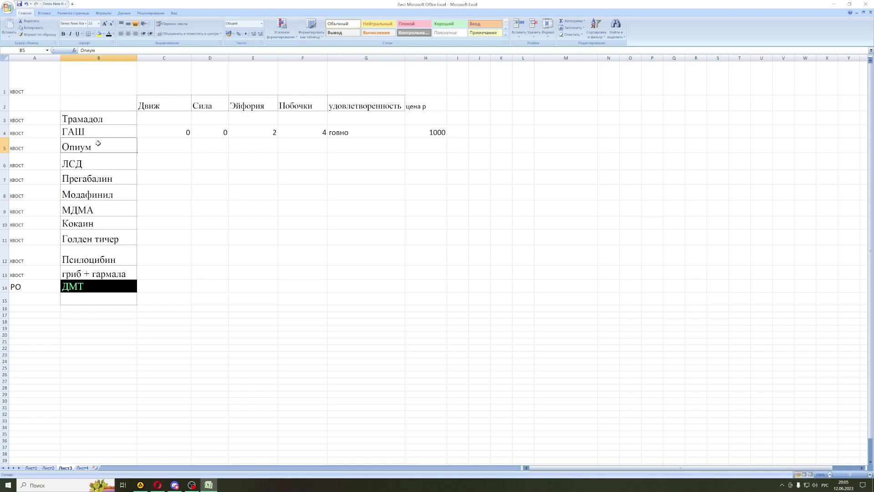
click(160, 142)
click(164, 130)
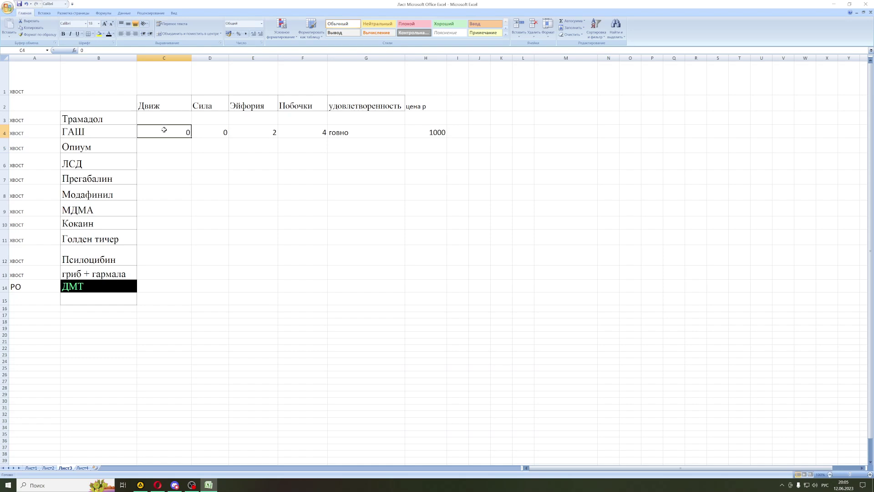
click(127, 129)
click(164, 130)
click(217, 130)
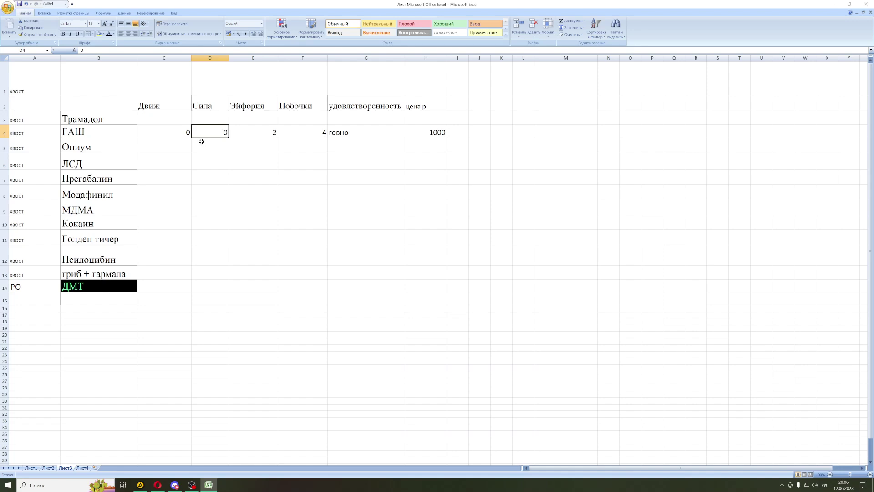
Step: In the "Опиум" row, enter 0 for "Движ", 0 for "Сила" and 3 for "Эйфория"
click(161, 143)
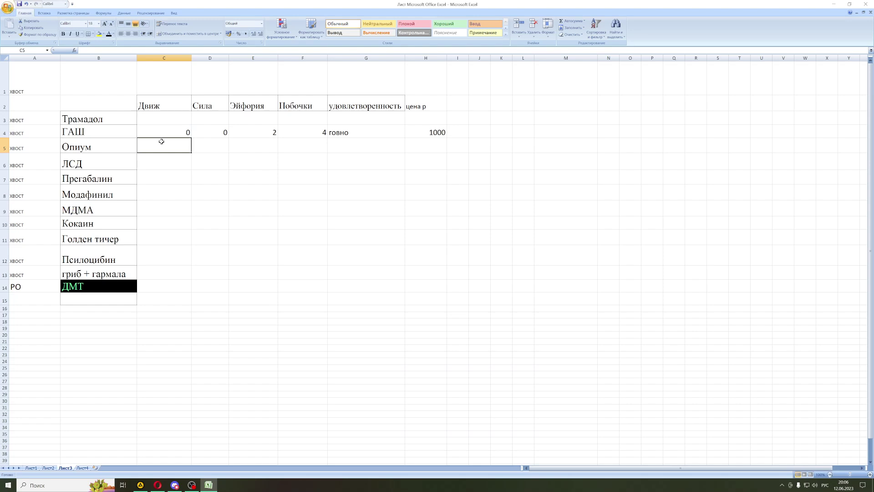
click(106, 51)
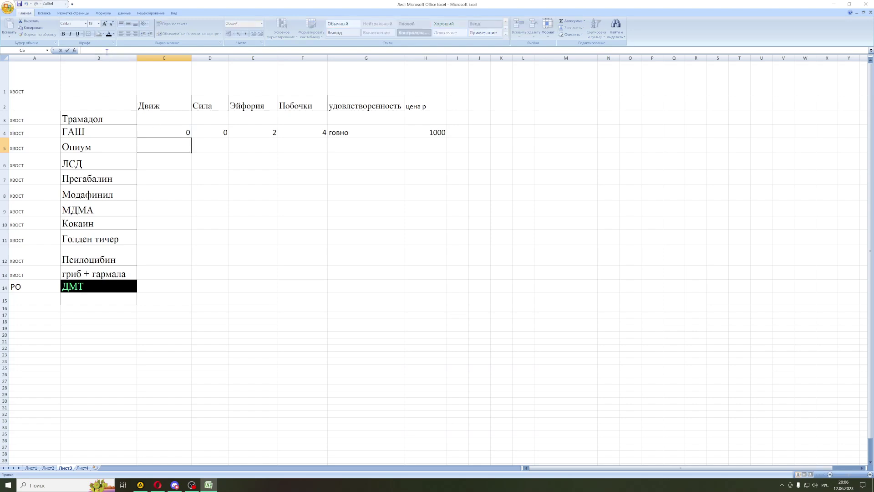
click(200, 145)
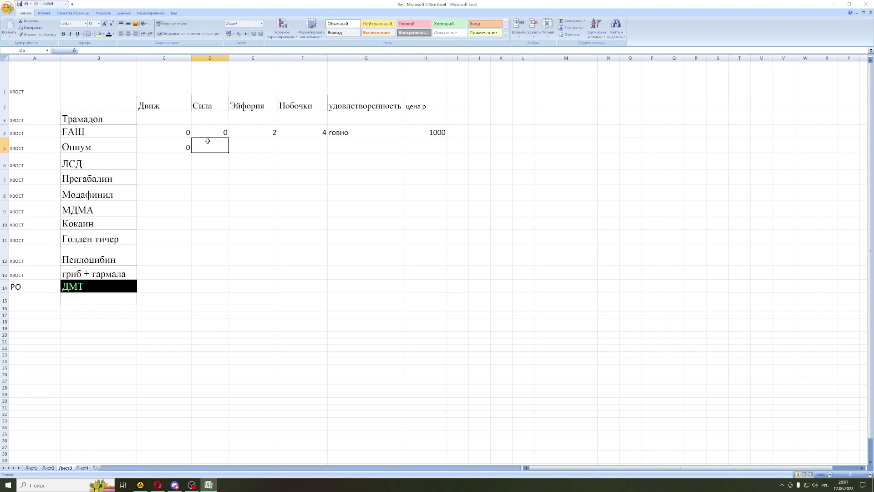
click(96, 50)
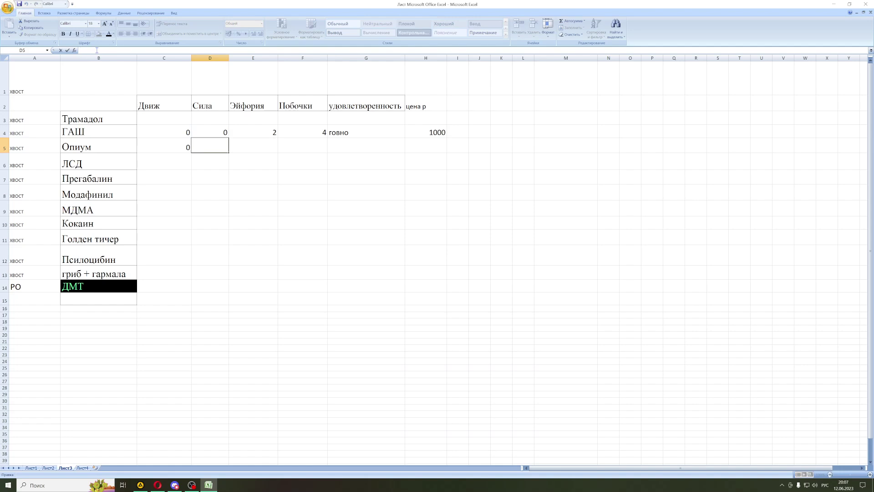
click(262, 146)
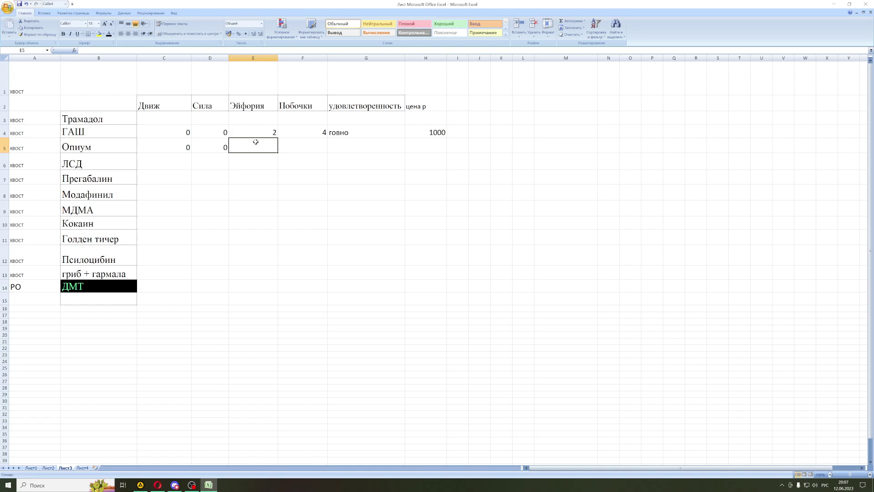
click(113, 52)
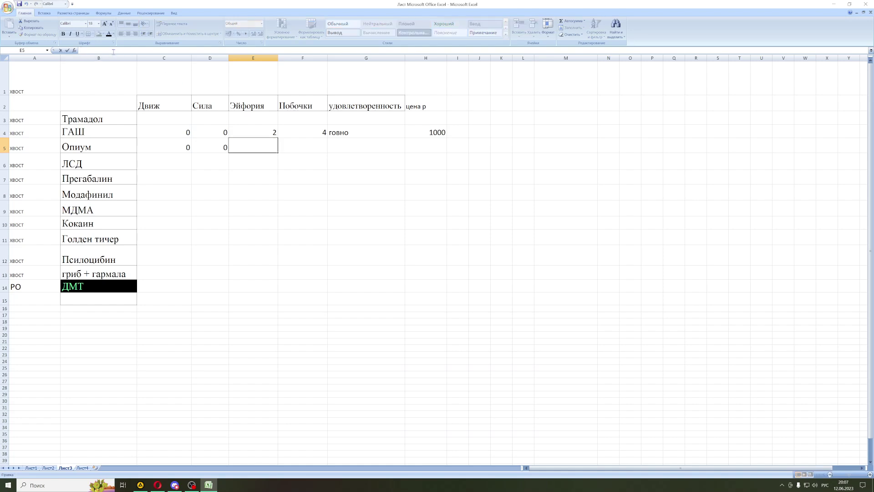
click(317, 147)
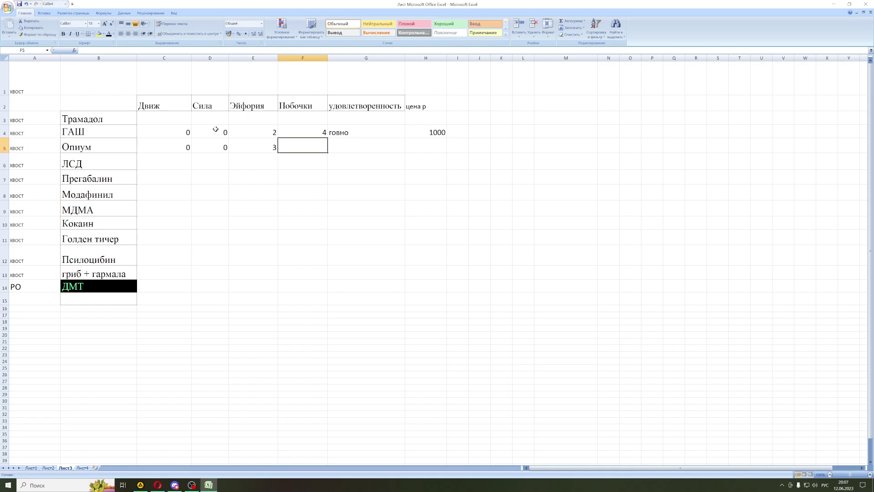
Step: In the "Опиум" row, enter 7 for "Побочки", "говно" for "удовлетворенность" and 1500 for "цена р"
click(116, 50)
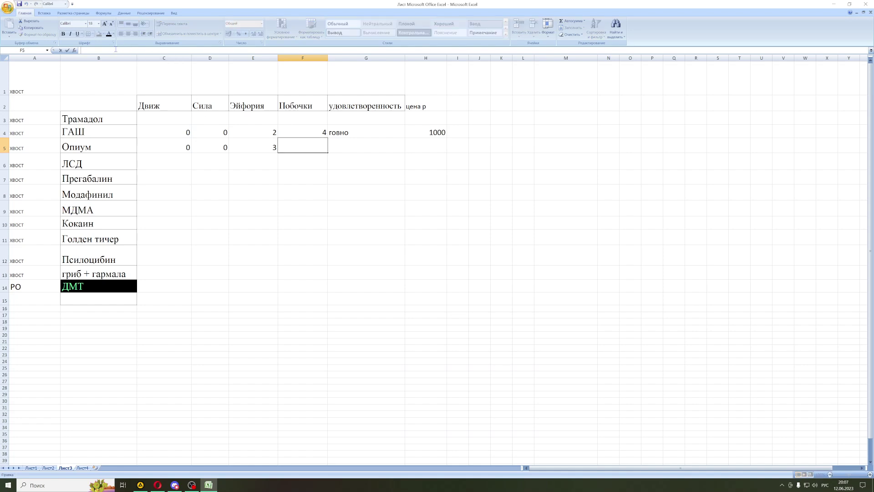
text(7)
click(363, 144)
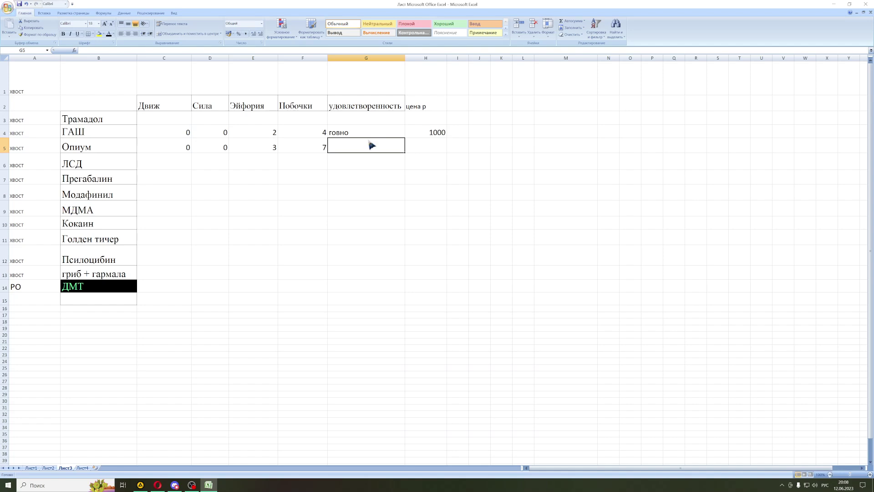
text(говно)
click(444, 146)
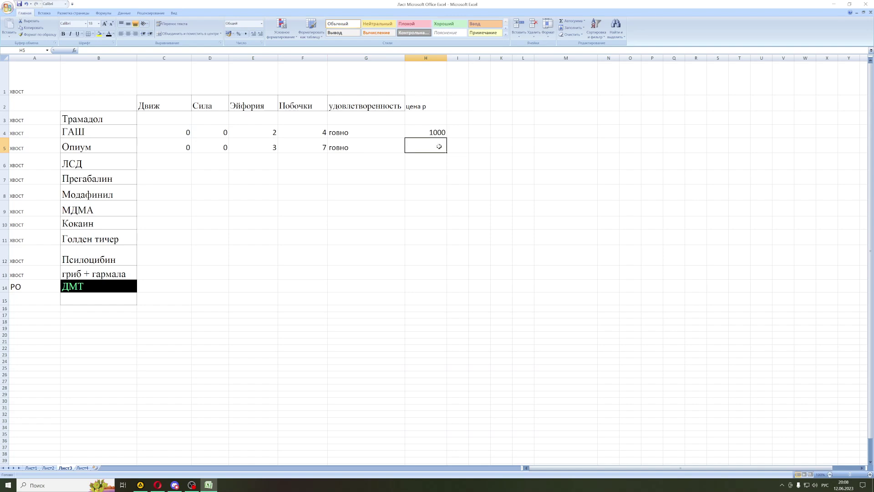
text(1500)
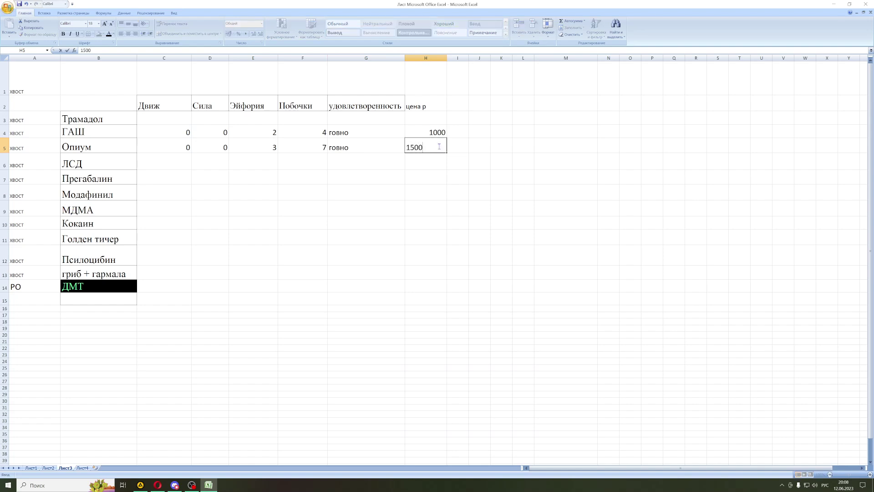
key(Return)
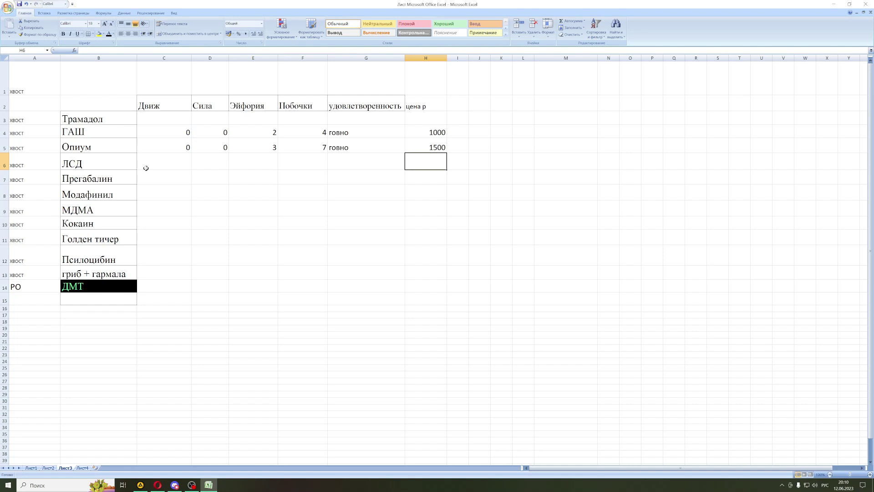
Step: In the "Трамадол" row, enter 0 for "Движ", 0 for "Сила" and 5 for "Эйфория"
click(162, 119)
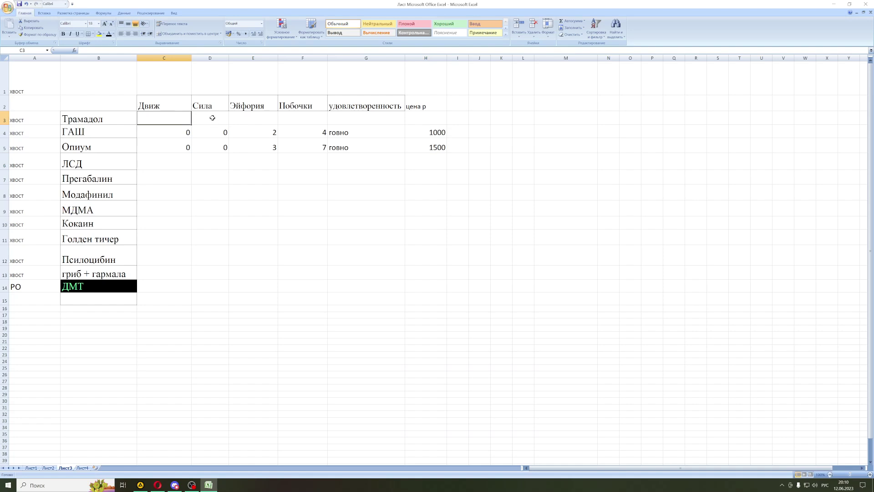
click(104, 51)
text(0)
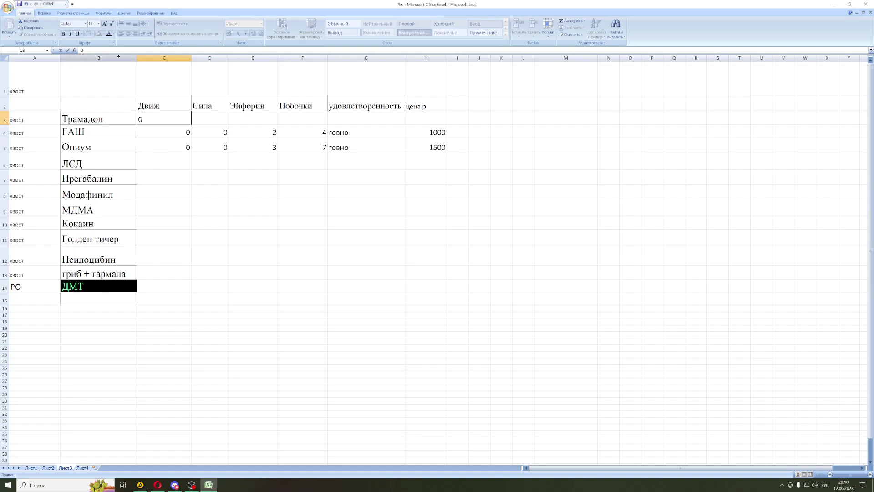
click(208, 117)
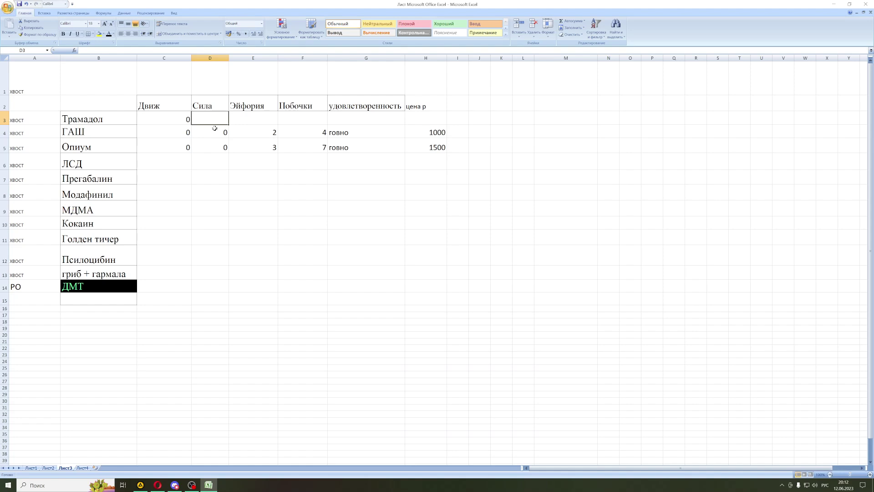
text(0)
click(265, 120)
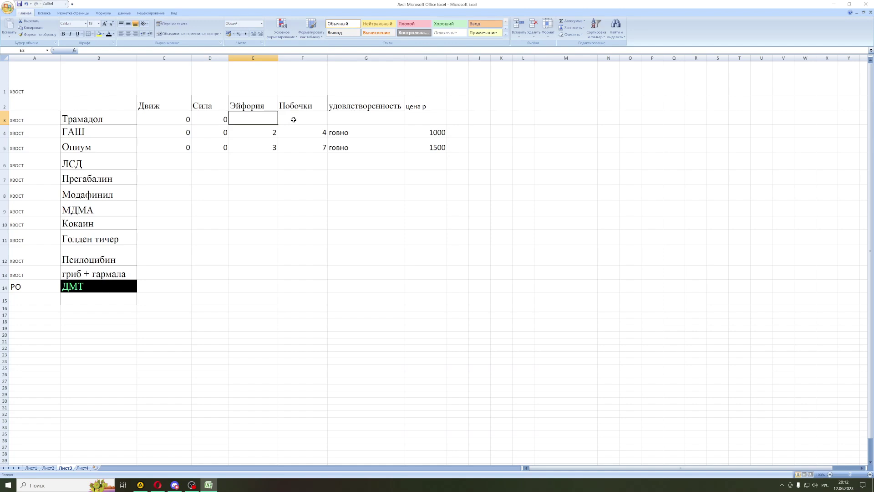
text(5)
Step: Enter 9 as the "Побочки" value for the "Трамадол" row (cell F3)
click(295, 120)
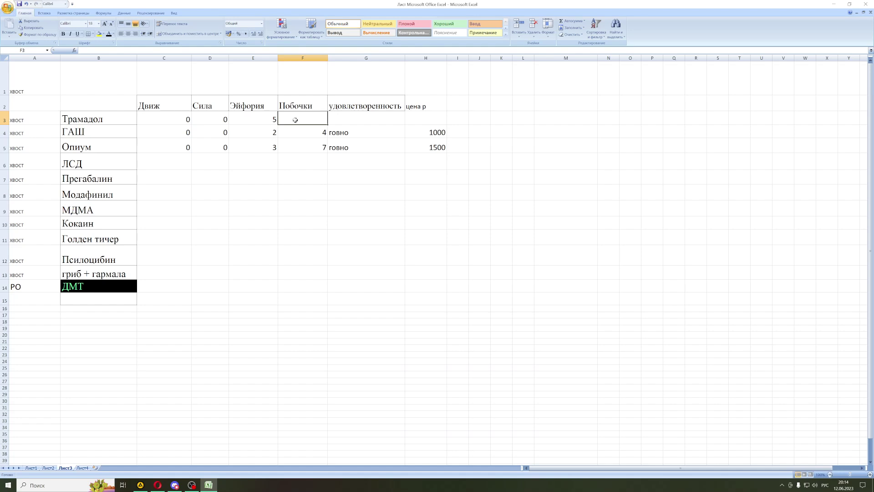
text(9)
key(Return)
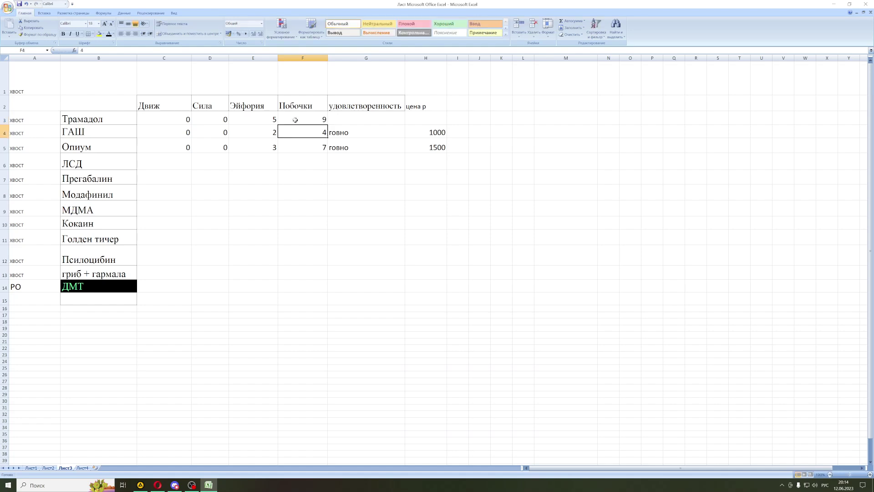
click(366, 115)
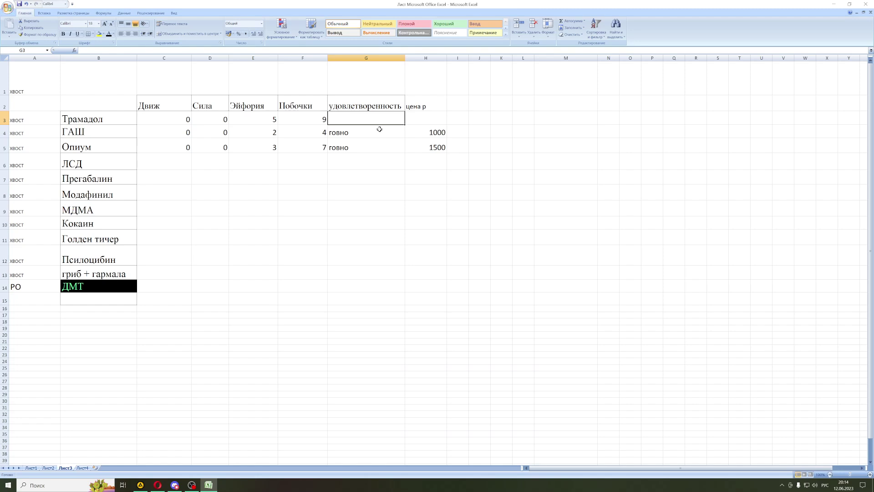
Step: In the "Трамадол" row, set "Побочки" to 10 and "удовлетворенность" to -100
click(309, 117)
text(10)
key(Return)
click(360, 119)
text(-10)
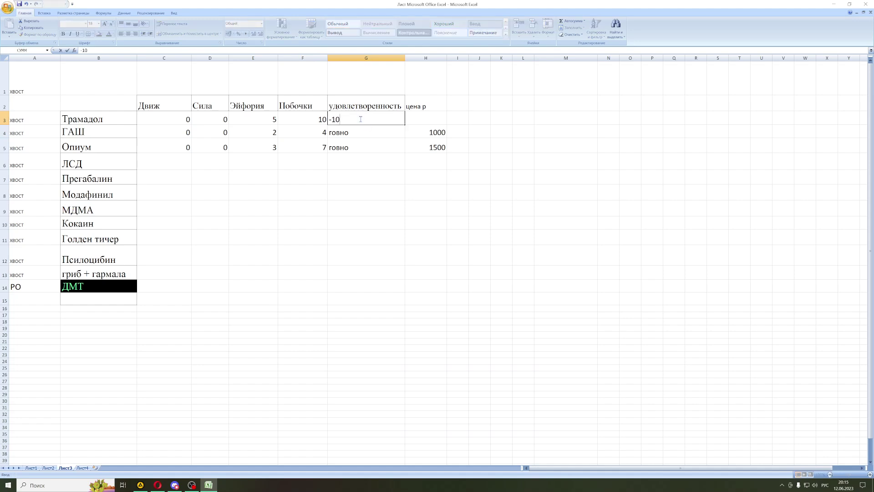
text(0)
key(Return)
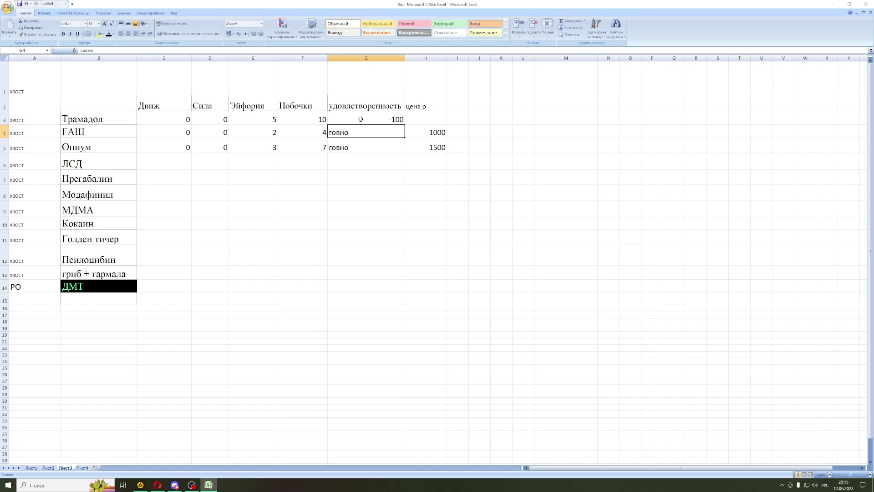
Step: Enter 300 as the "цена р" value for the "Трамадол" row (cell H3)
click(174, 159)
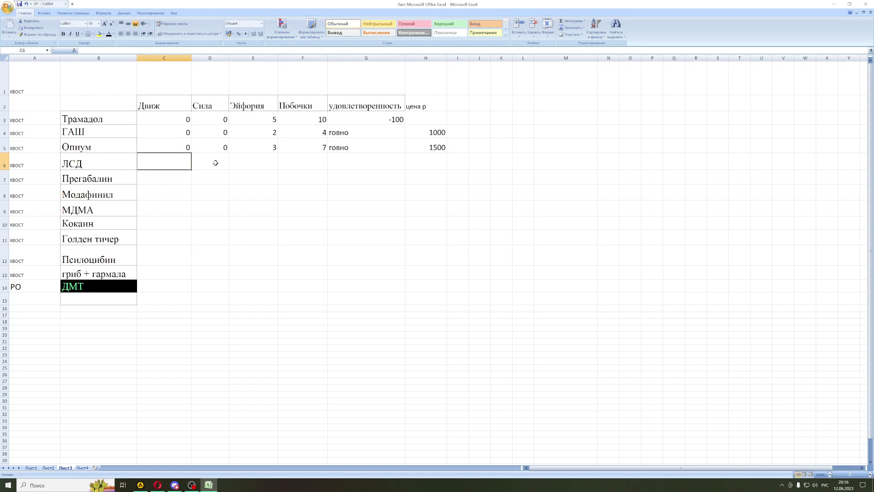
click(419, 120)
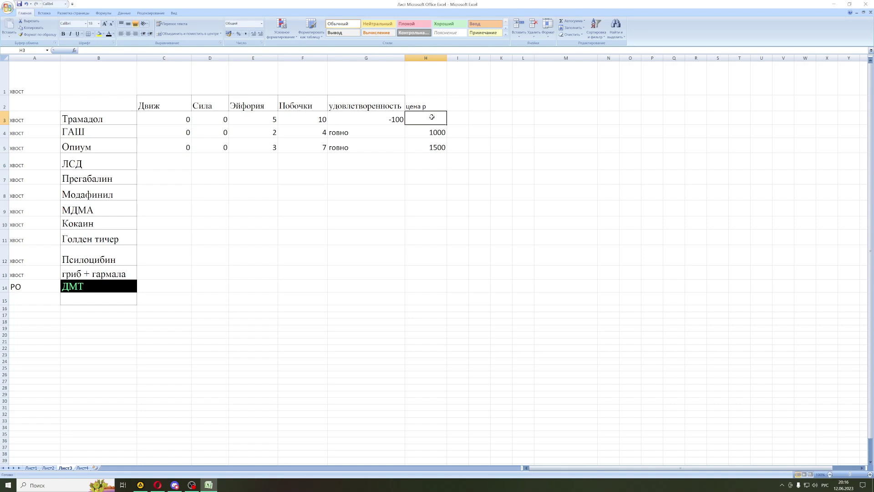
text(300)
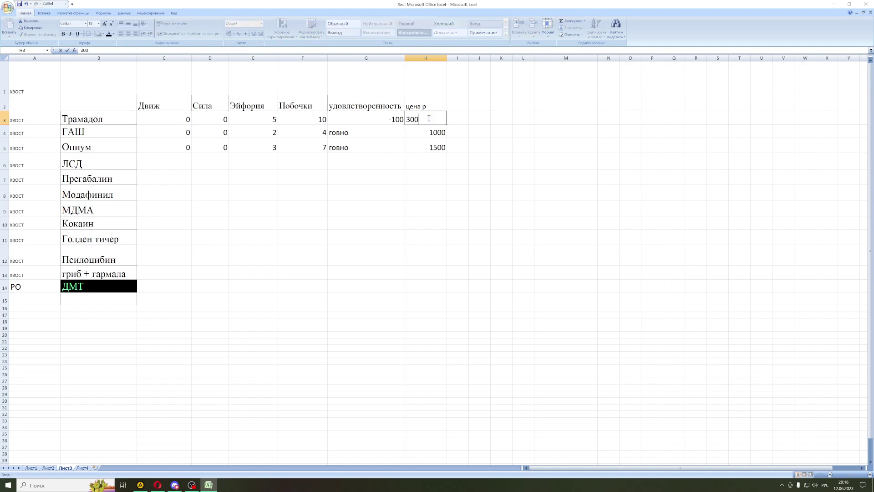
key(Return)
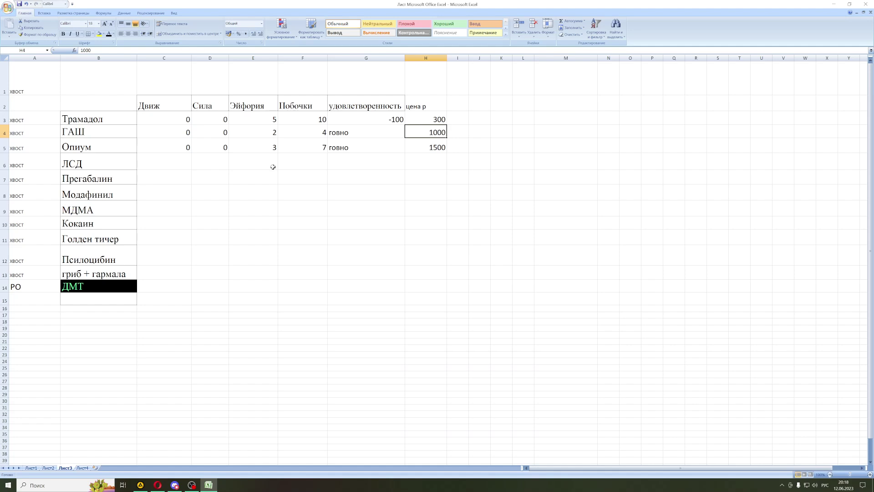
Step: In the "ЛСД" row, enter 0 for "Движ", 5 for "Сила" and 10 for "Эйфория"
click(167, 163)
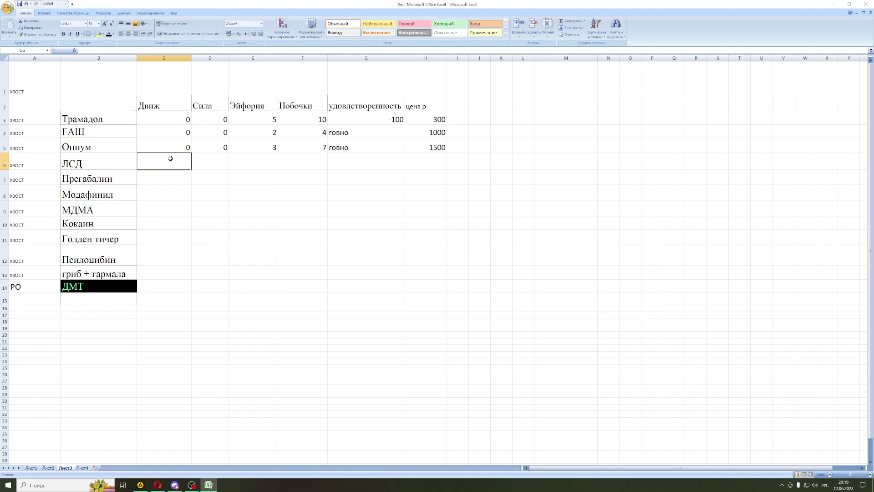
text(0)
click(203, 163)
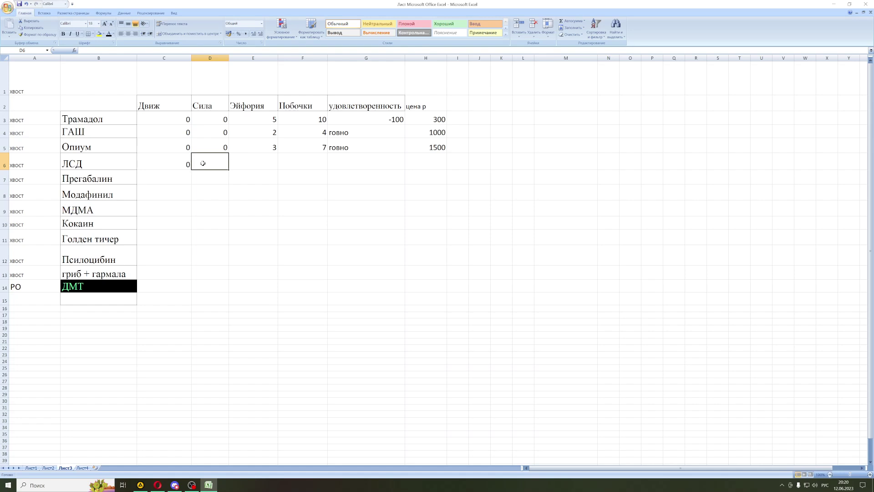
text(5)
click(249, 162)
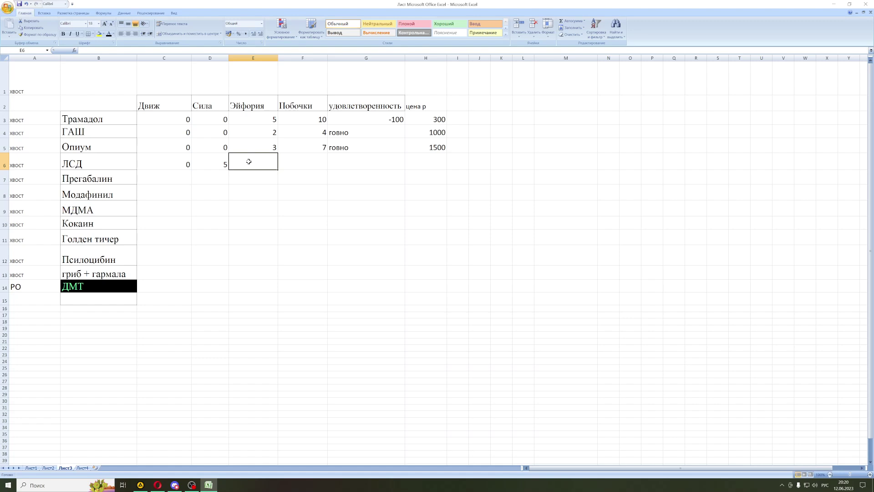
text(10)
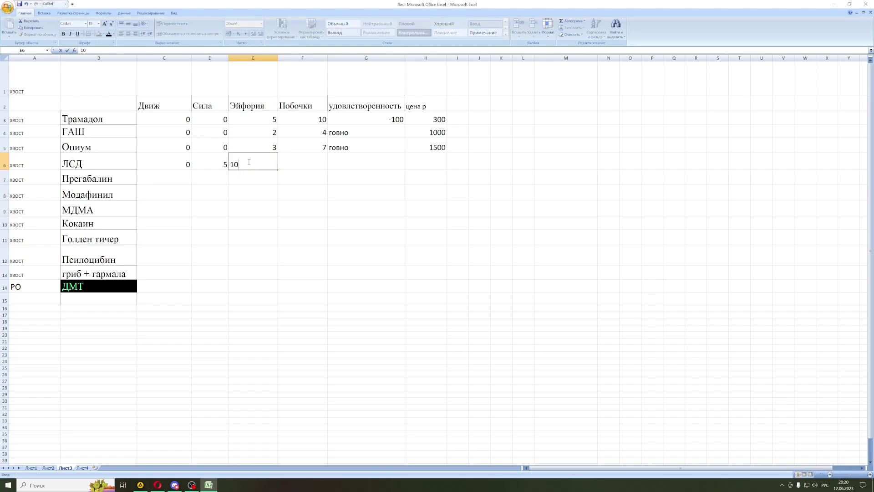
key(Return)
Step: In the "ЛСД" row, enter 2 for "Побочки", 10 for "удовлетворенность" and 2000 for "цена р"
click(314, 165)
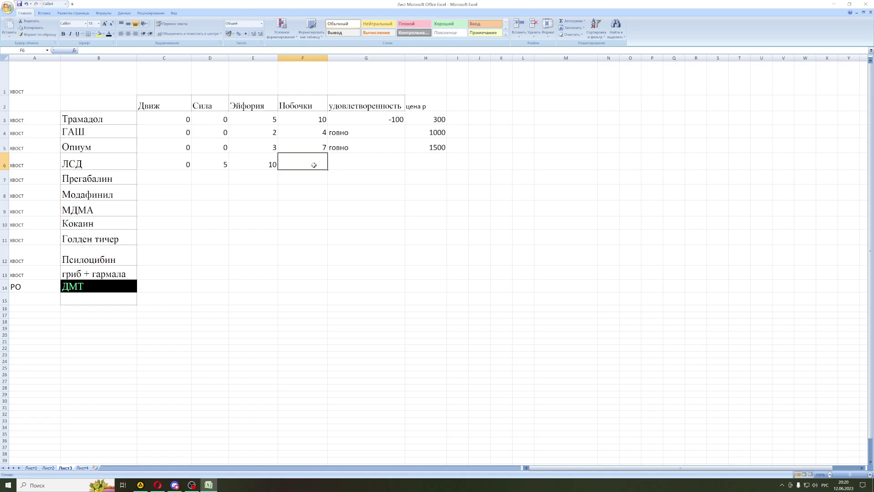
text(2)
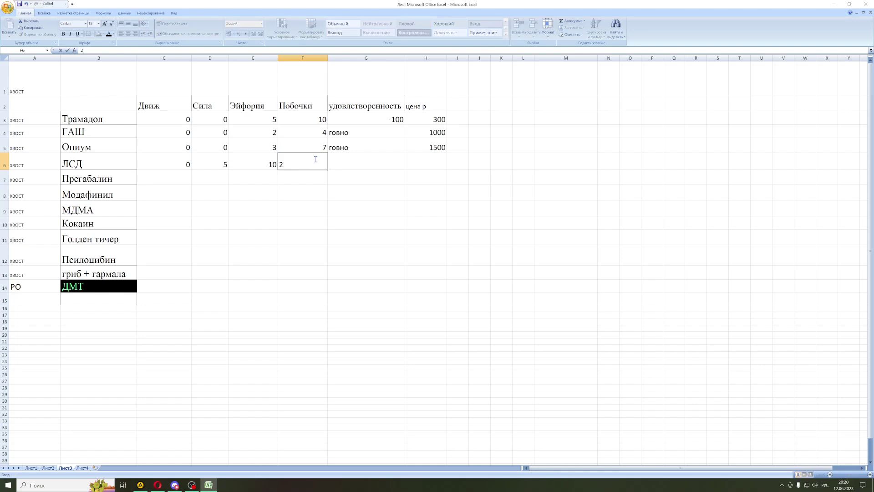
click(353, 176)
click(351, 159)
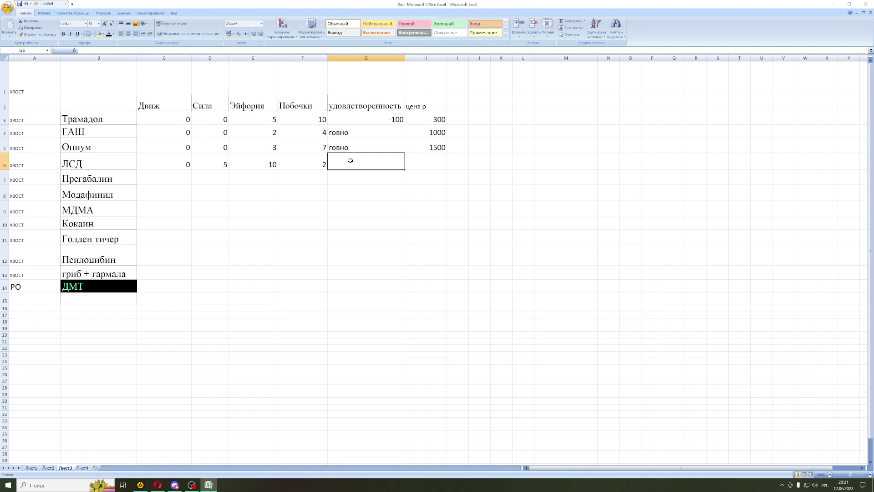
text(10)
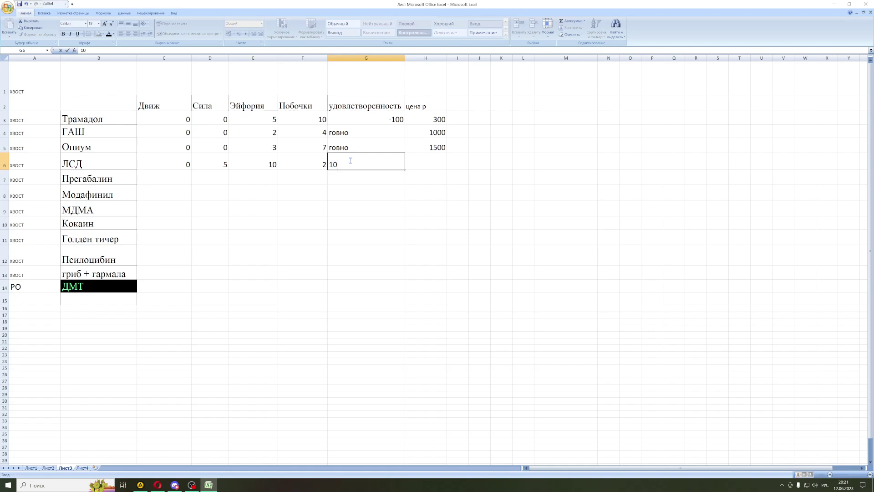
click(425, 162)
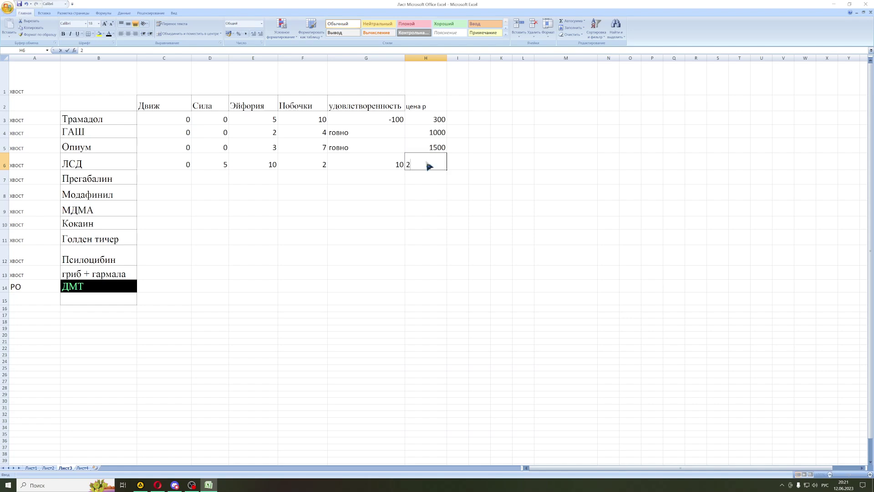
text(2000)
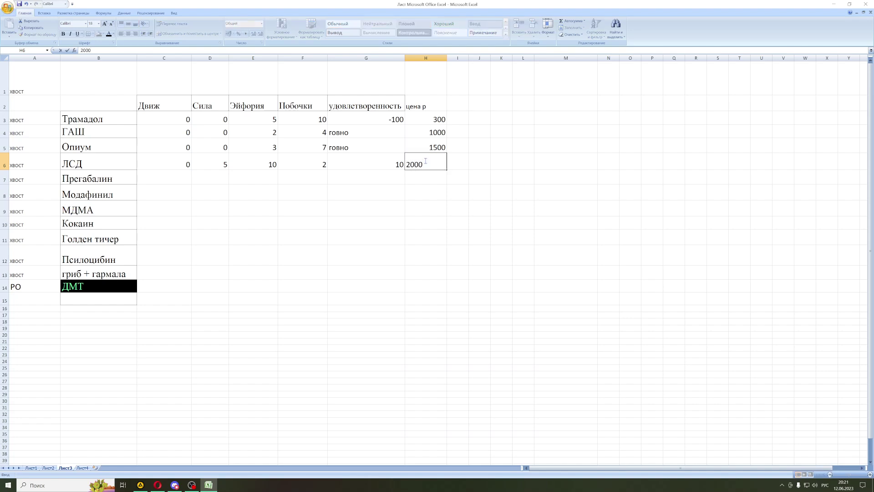
click(370, 183)
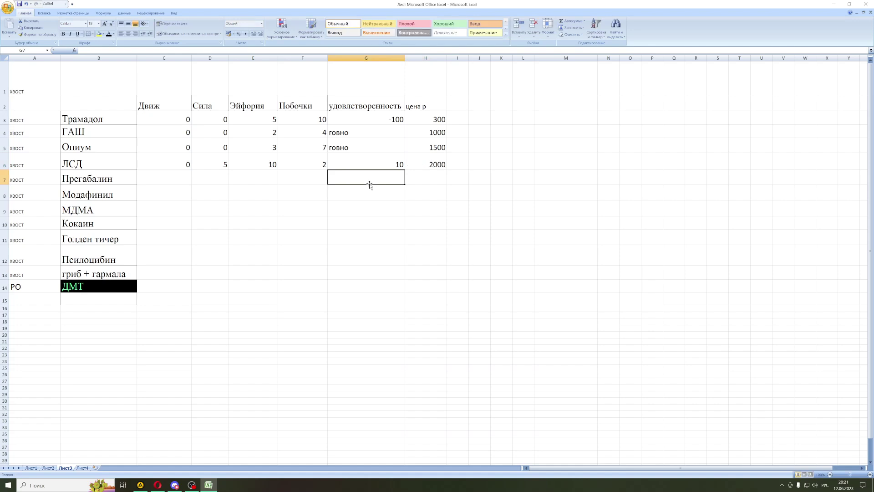
Step: In the "Прегабалин" row, enter 6 for "Движ", 2 for "Сила" and 6 for "Эйфория"
click(162, 183)
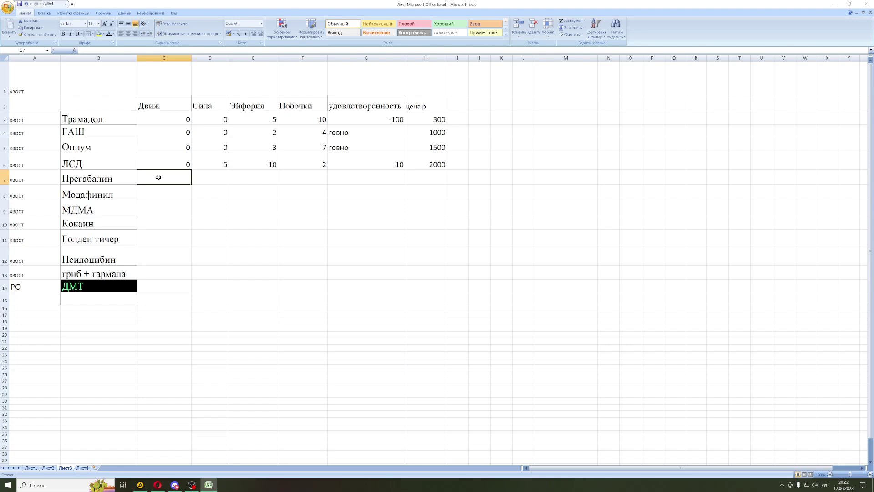
text(6)
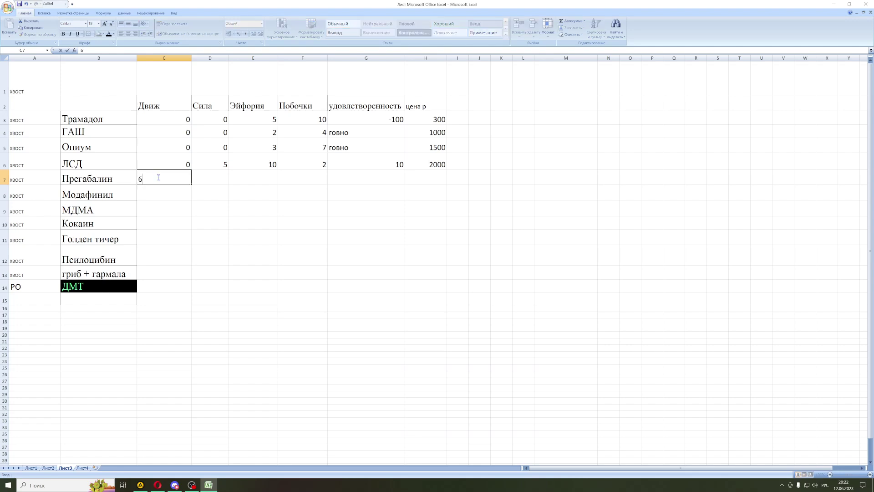
click(215, 179)
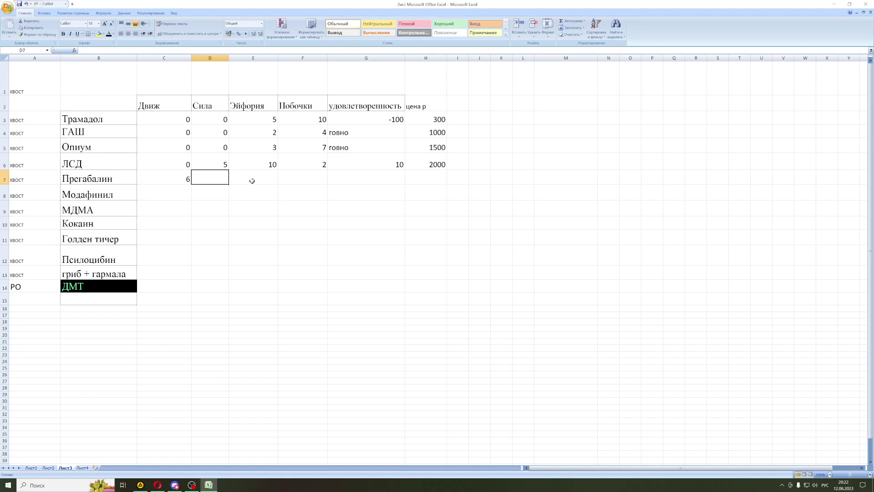
text(2)
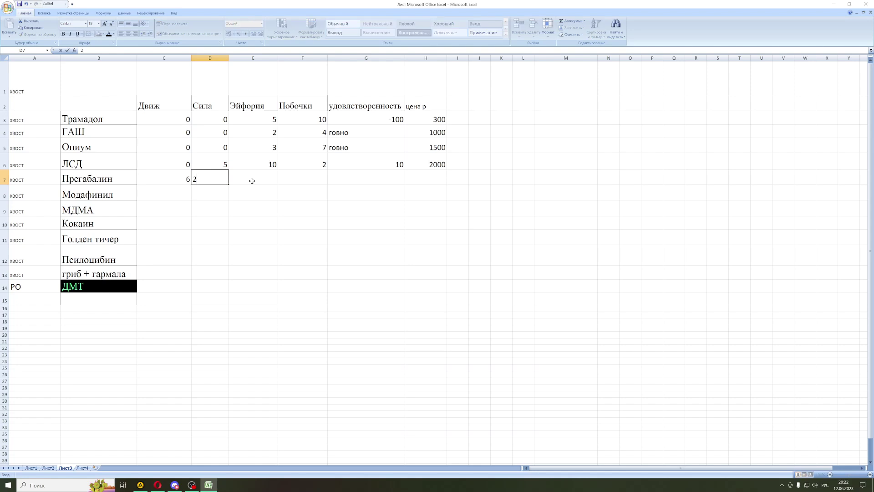
click(256, 177)
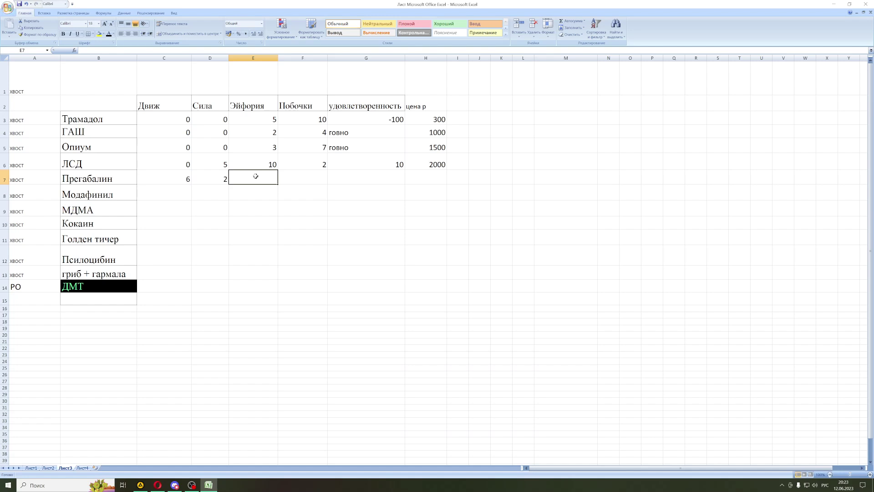
text(6)
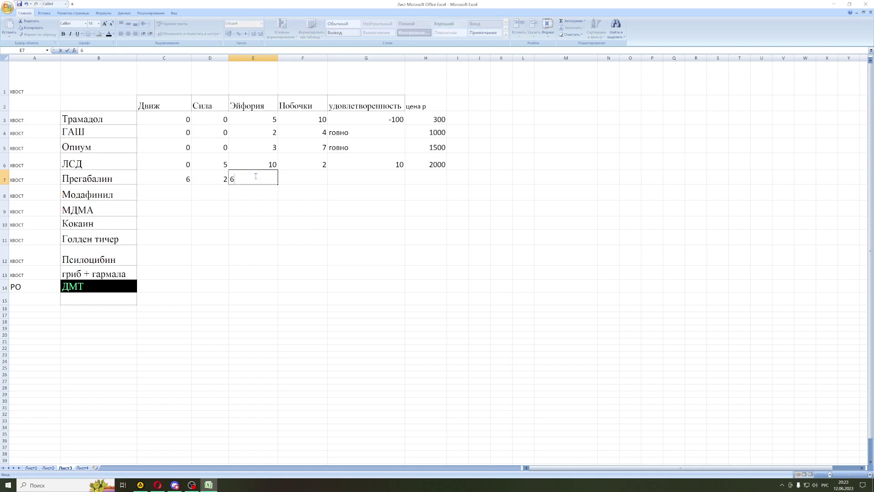
Step: In the "Прегабалин" row, enter "1 несистемно" for "Побочки" (cell F7)
click(305, 177)
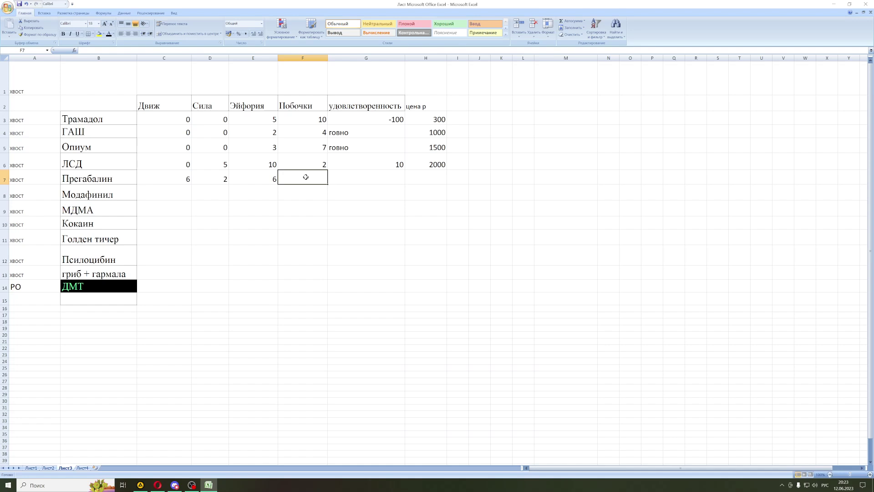
text(1)
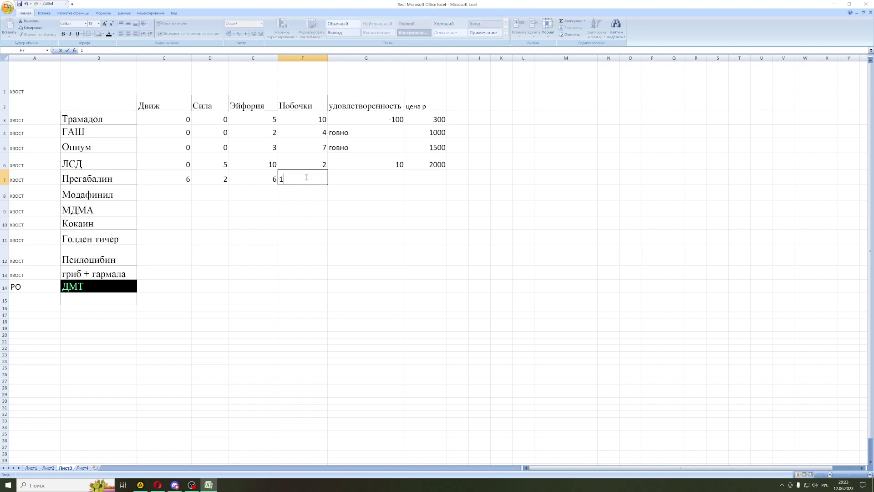
click(379, 178)
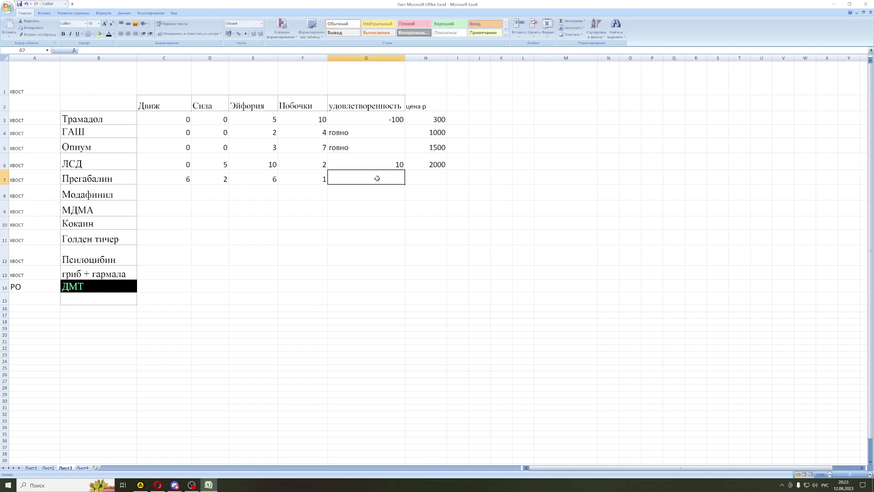
click(305, 172)
click(97, 48)
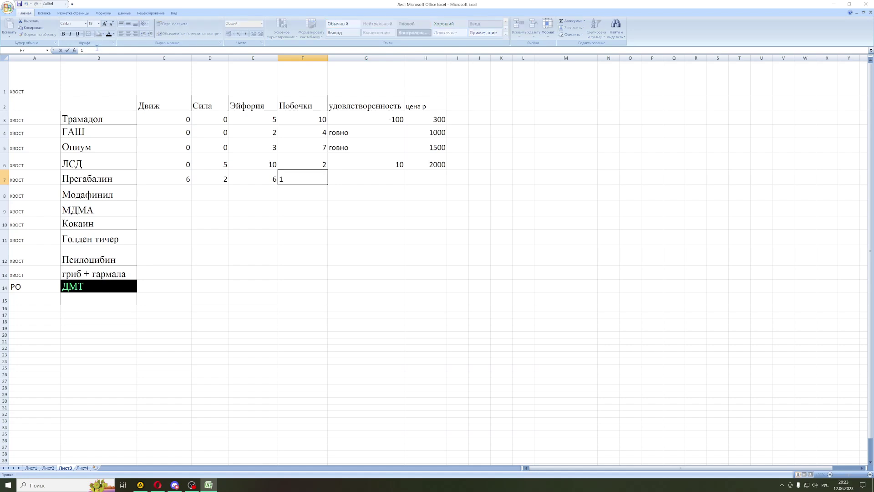
text(несистемно)
Step: In the "Прегабалин" row, enter 6 for "удовлетворенность" and 700 for "цена р"
click(370, 176)
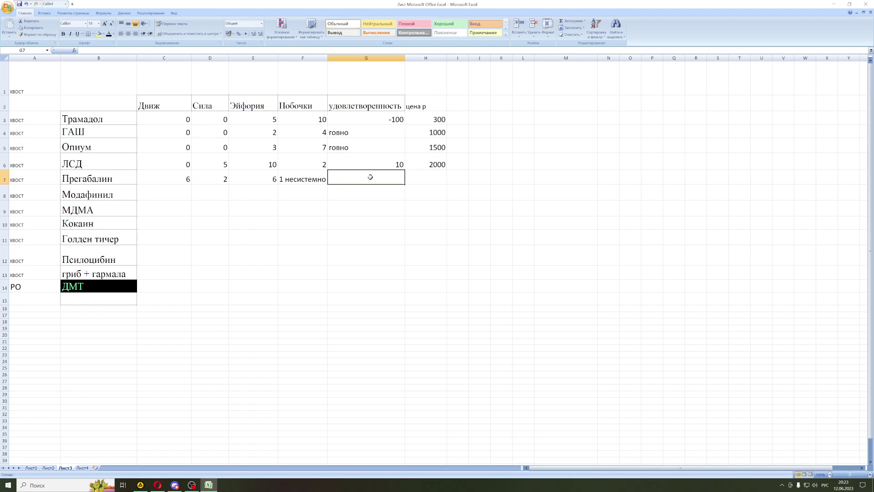
text(6)
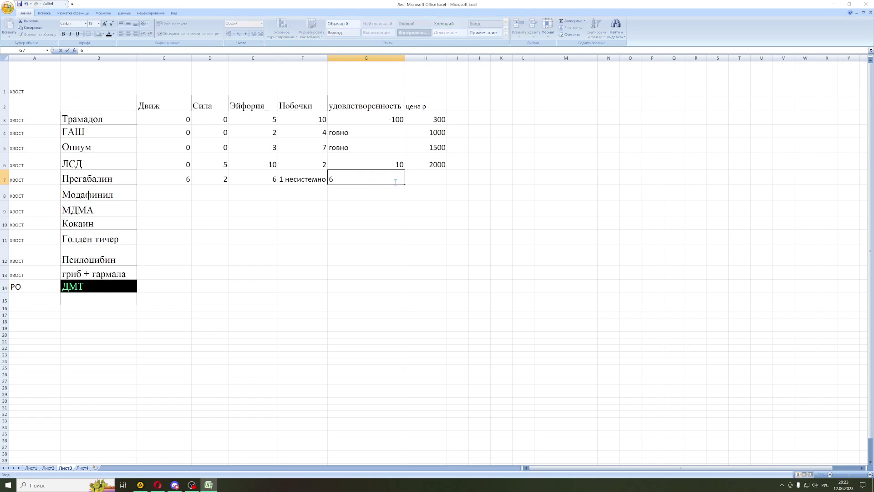
click(443, 176)
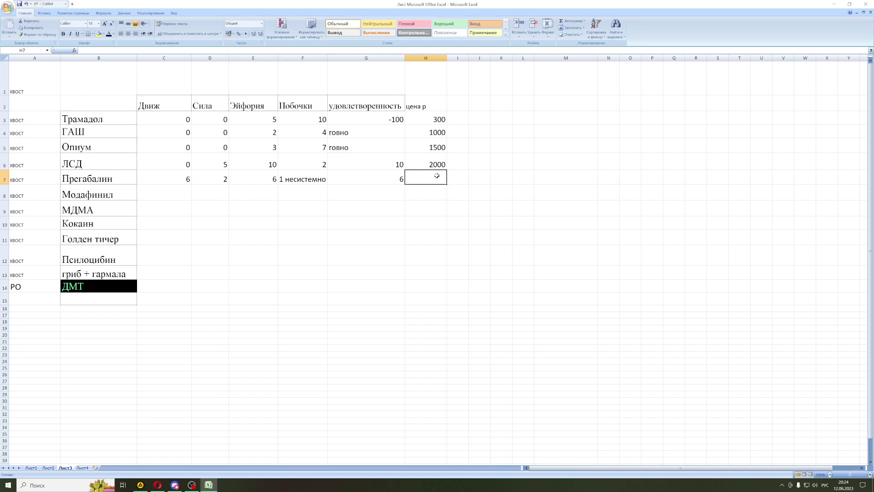
text(700)
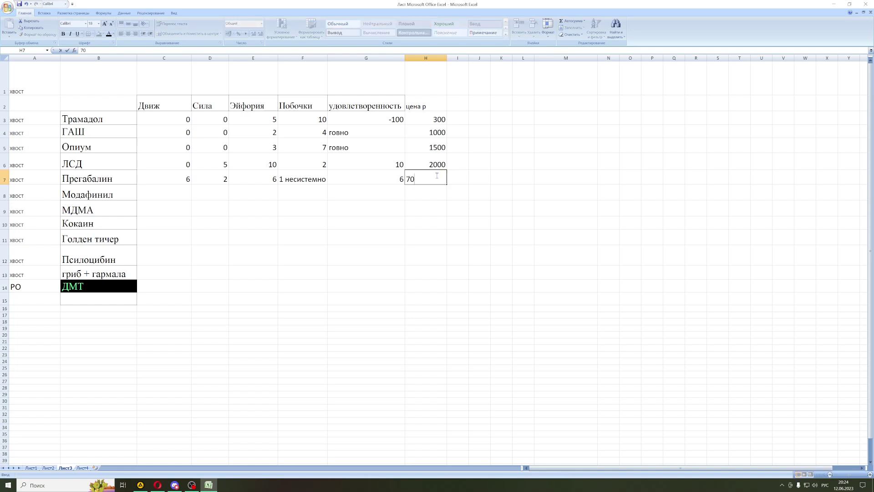
click(426, 197)
Step: In the "Модафинил" row, enter 3 for "Движ", 3 for "Сила" and 0 for "Эйфория"
click(178, 194)
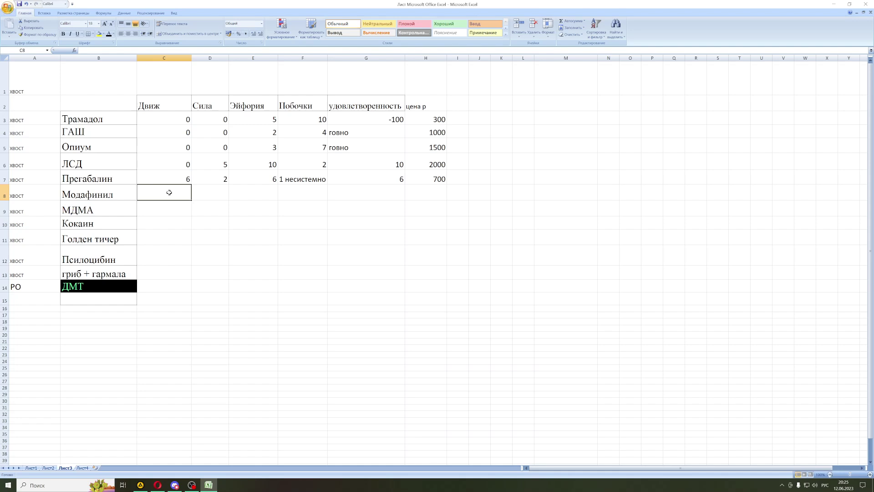
text(3)
click(209, 193)
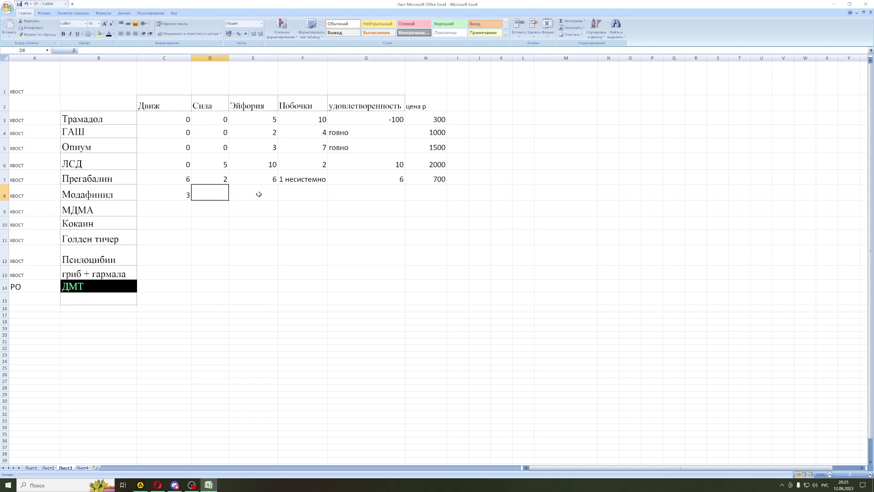
text(3)
key(Tab)
text(0)
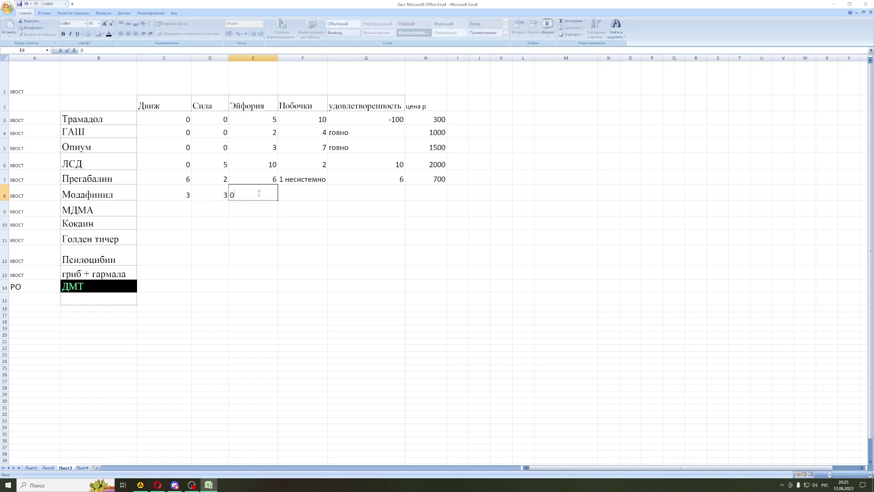
Step: In the "Модафинил" row, enter 4 for "Побочки", 0 for "удовлетворенность" and 300 for "цена р"
click(289, 190)
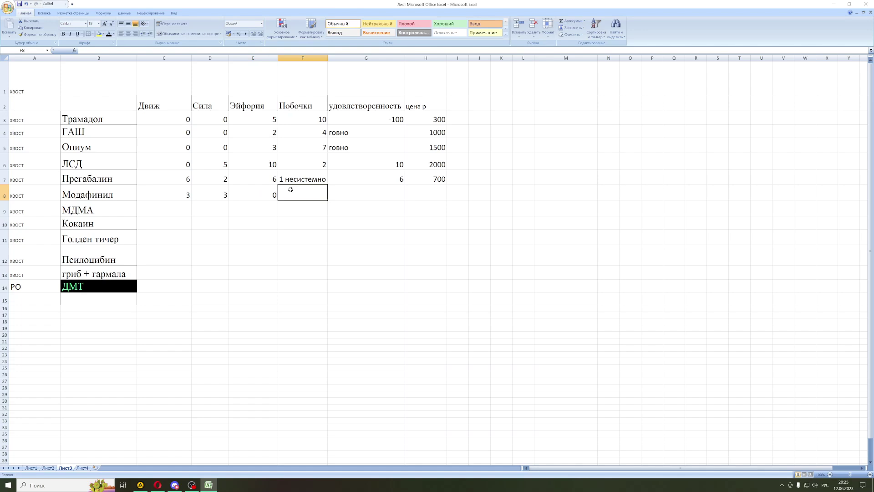
text(4)
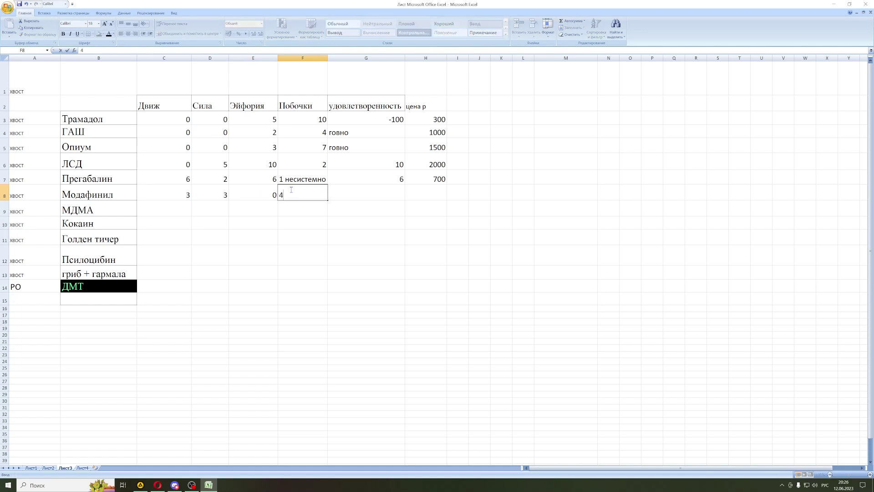
click(367, 190)
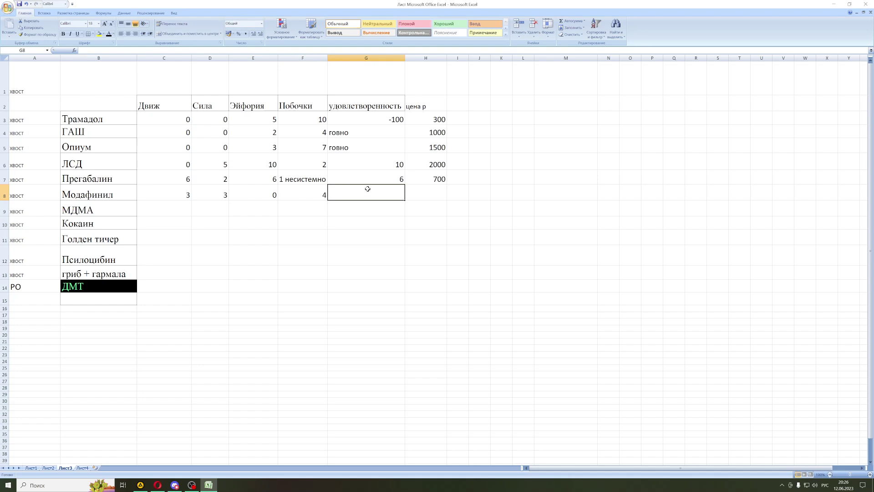
text(0)
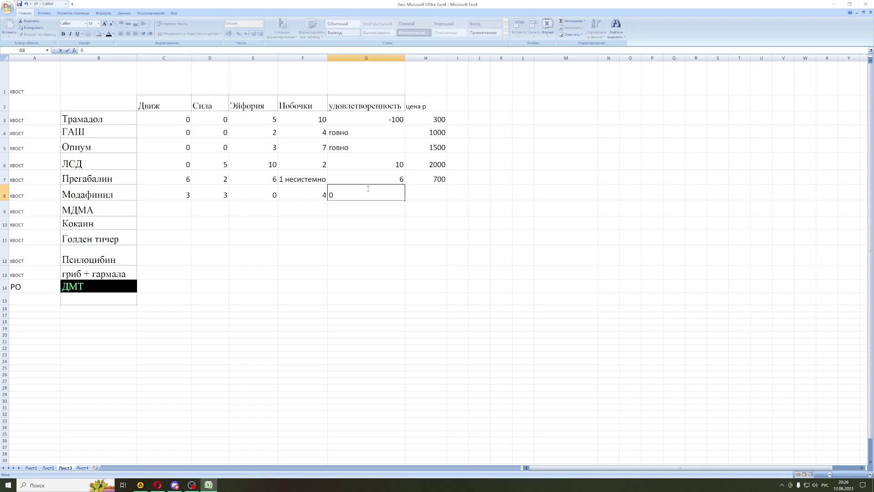
click(439, 191)
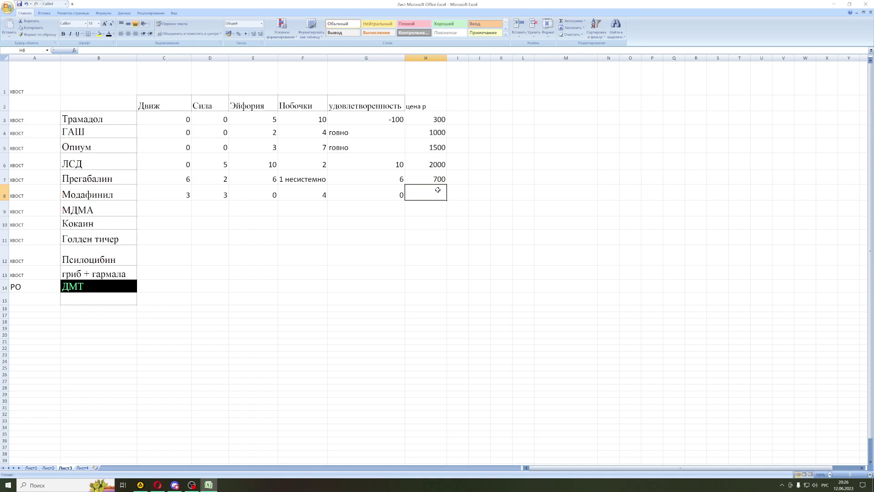
text(300)
click(174, 205)
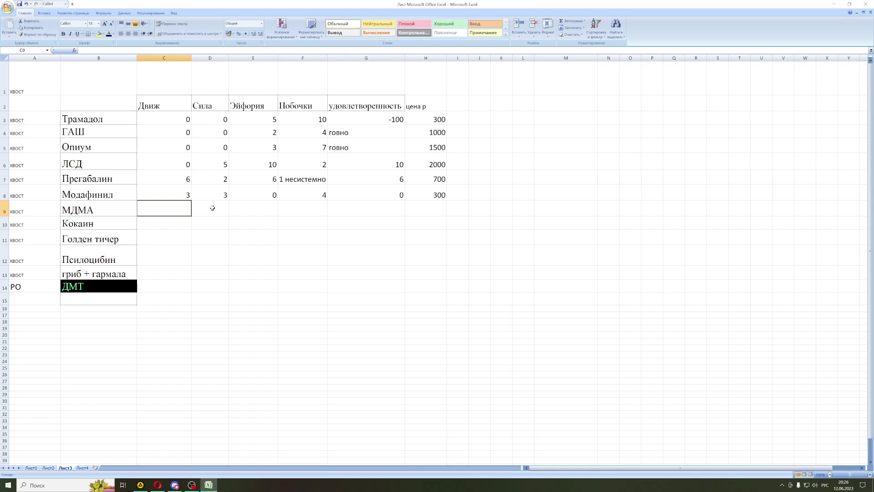
text(7)
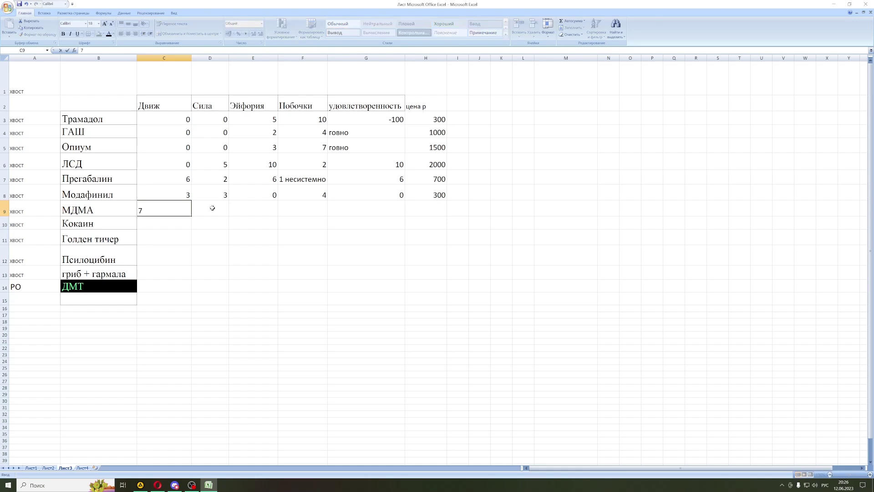
click(212, 207)
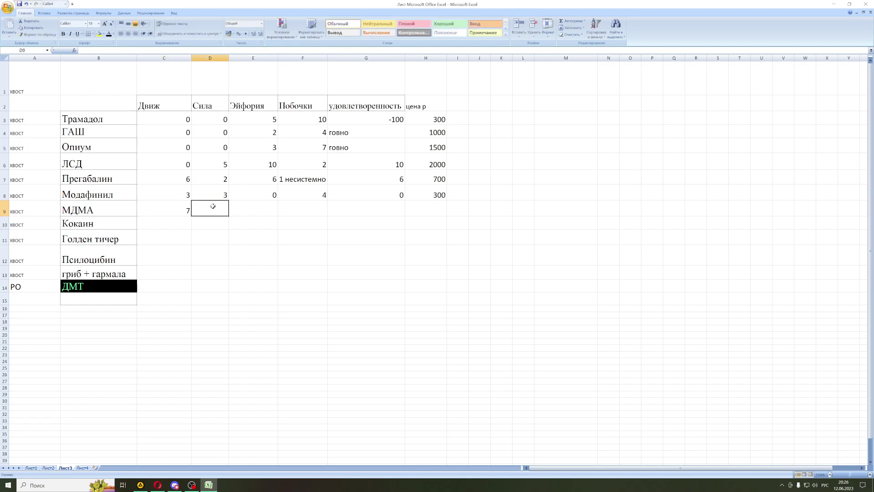
Step: In the "МДМА" row, enter 9 for "Движ", 2 for "Сила" and 9 for "Эйфория"
click(185, 204)
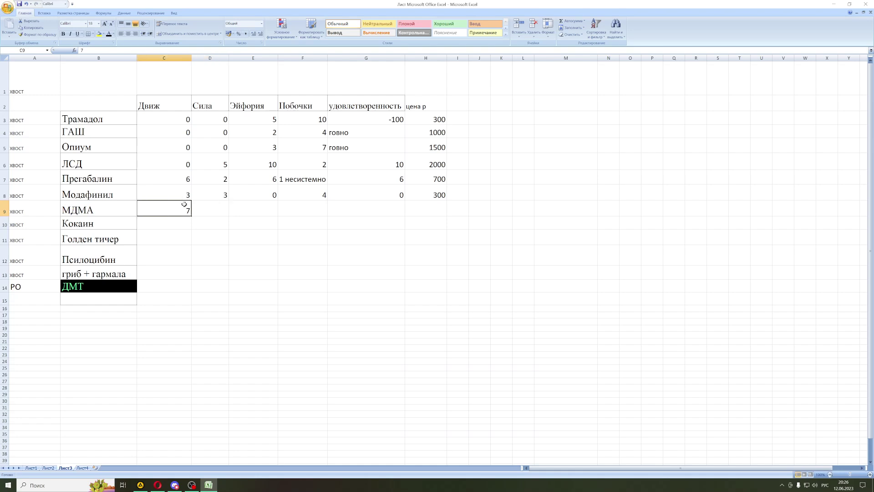
text(9)
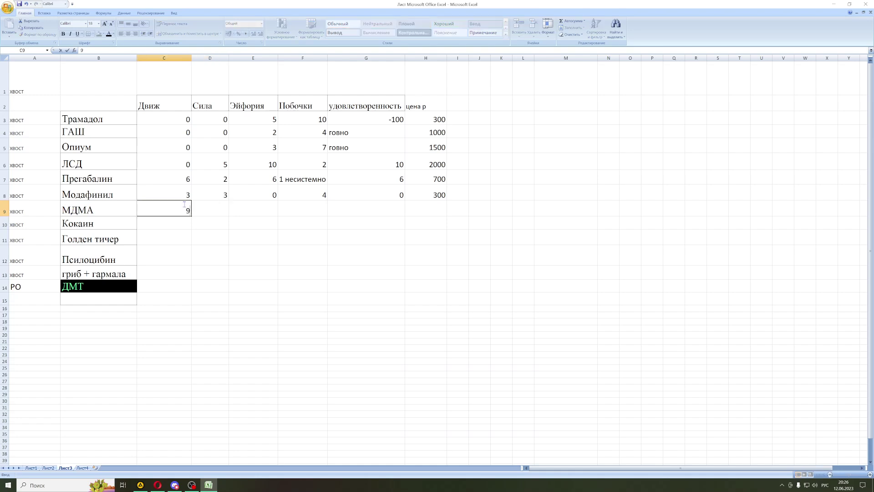
click(212, 208)
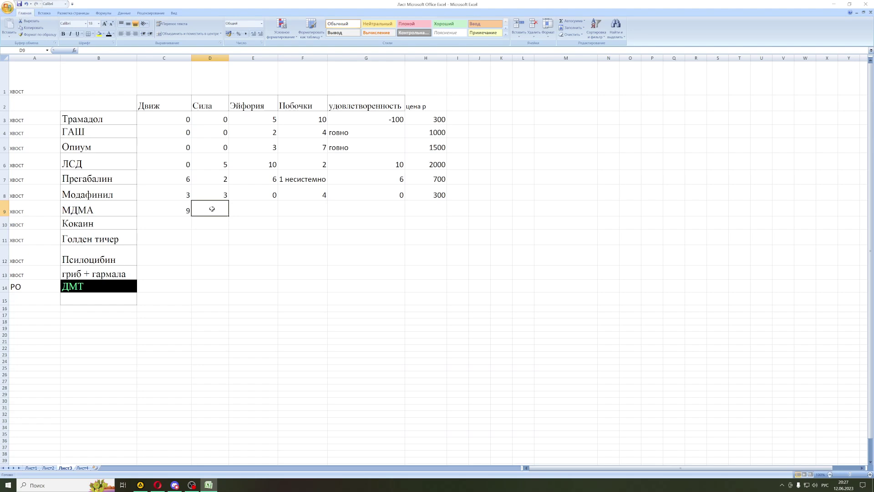
text(2)
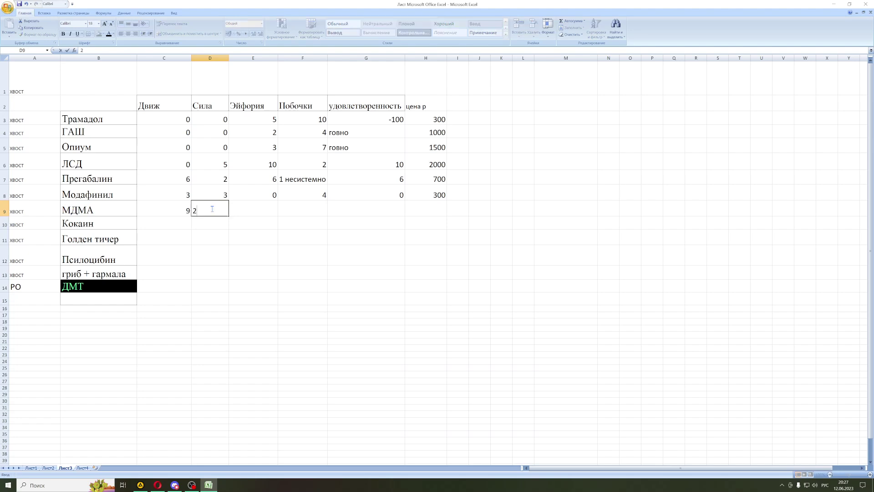
click(252, 210)
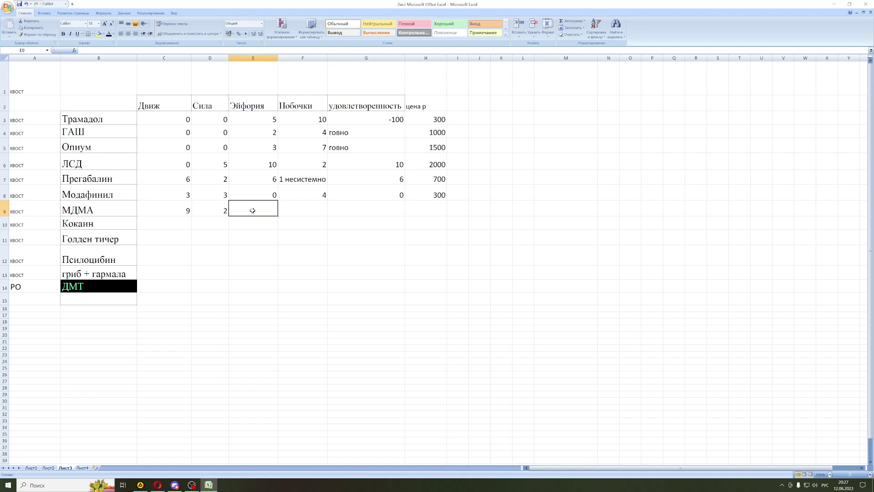
text(9)
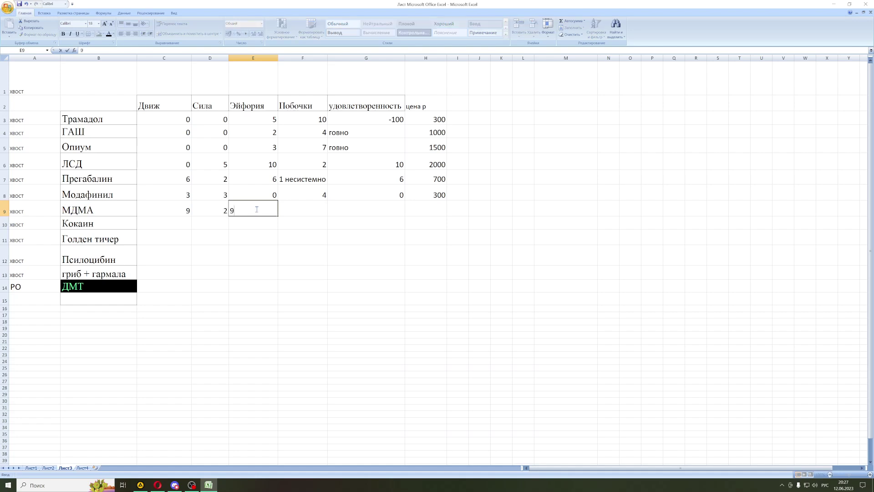
Step: In the "МДМА" row, enter 3 for "Побочки", 9 for "удовлетворенность" and 5000 for "цена р"
click(308, 206)
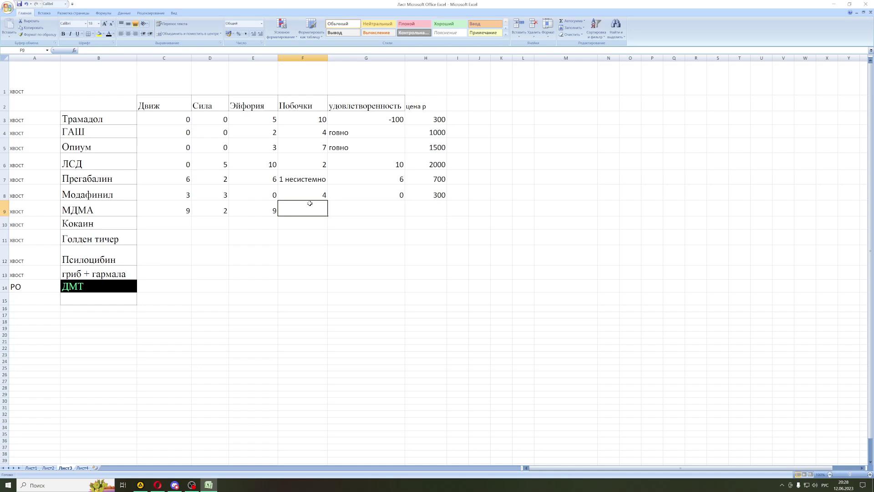
text(3)
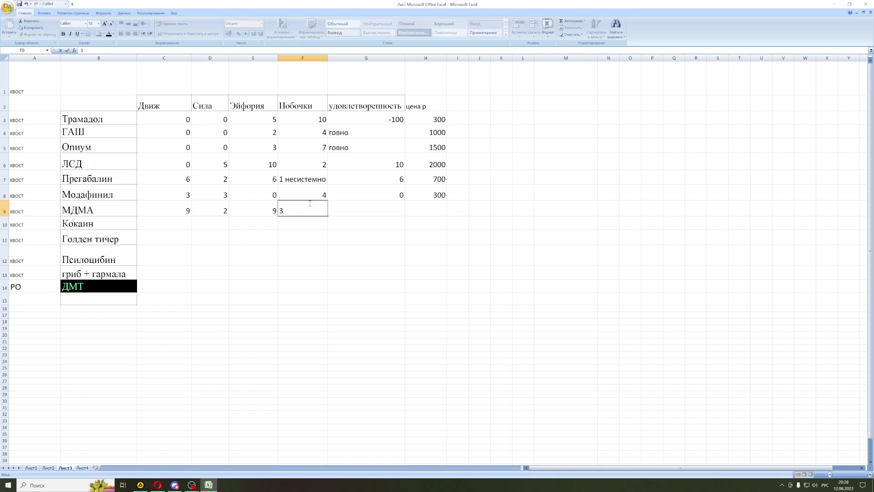
click(367, 207)
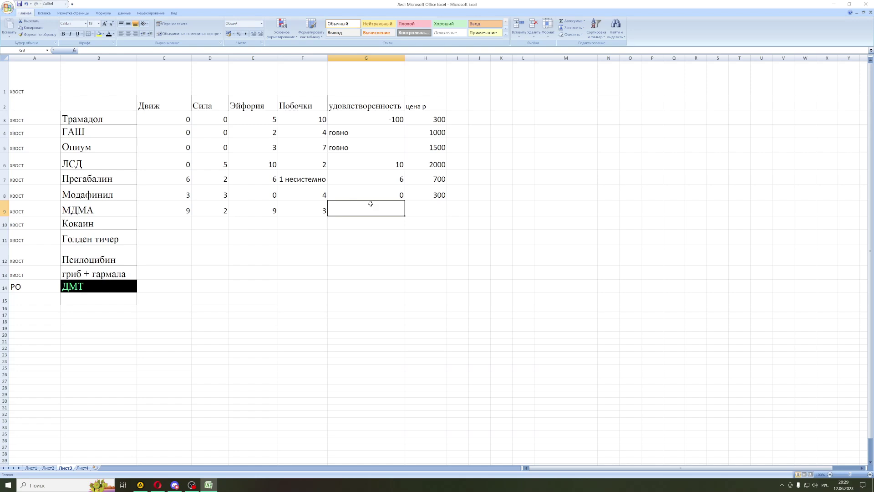
text(9)
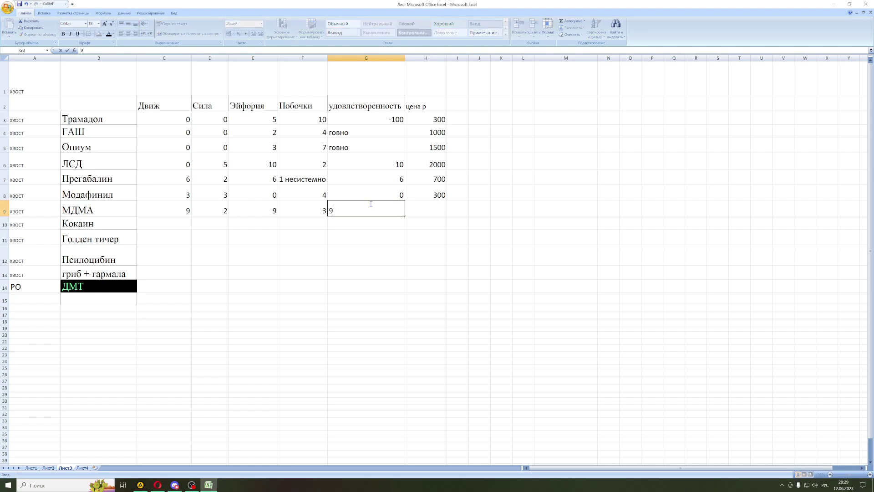
click(417, 203)
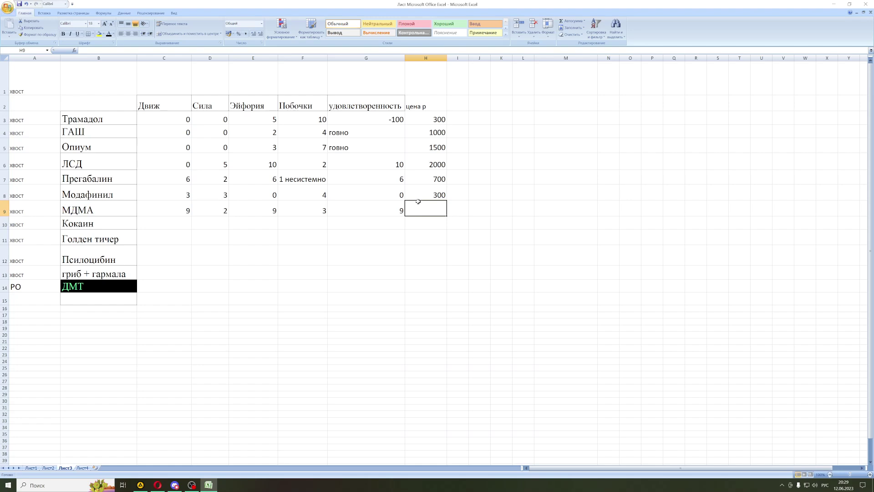
text(5000)
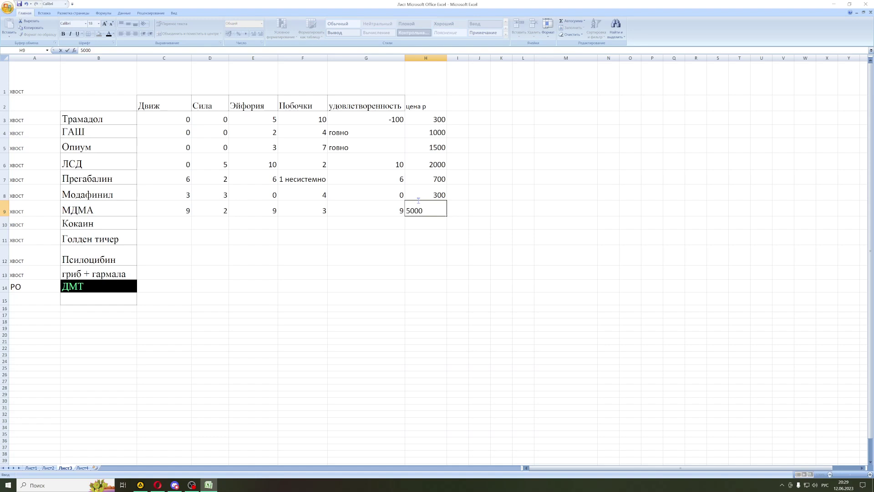
Step: In the "Кокаин" row, enter 8 for "Движ" and 2 for "Сила"
click(179, 222)
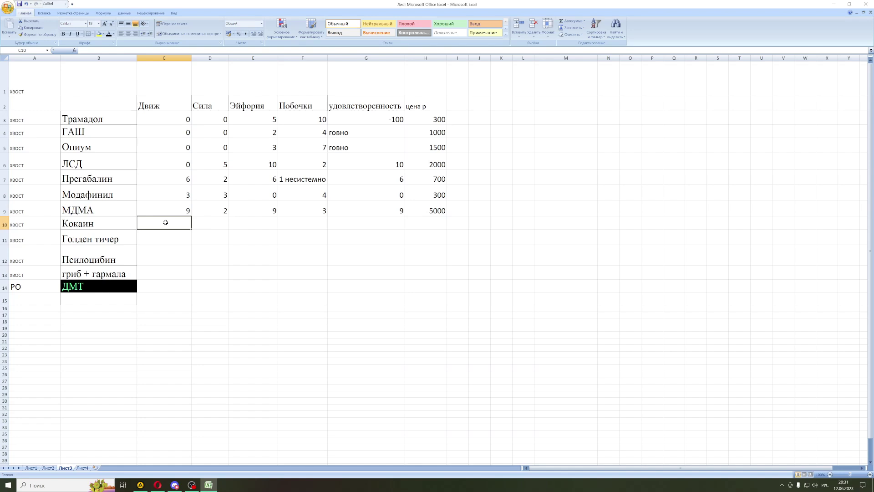
text(8)
click(223, 219)
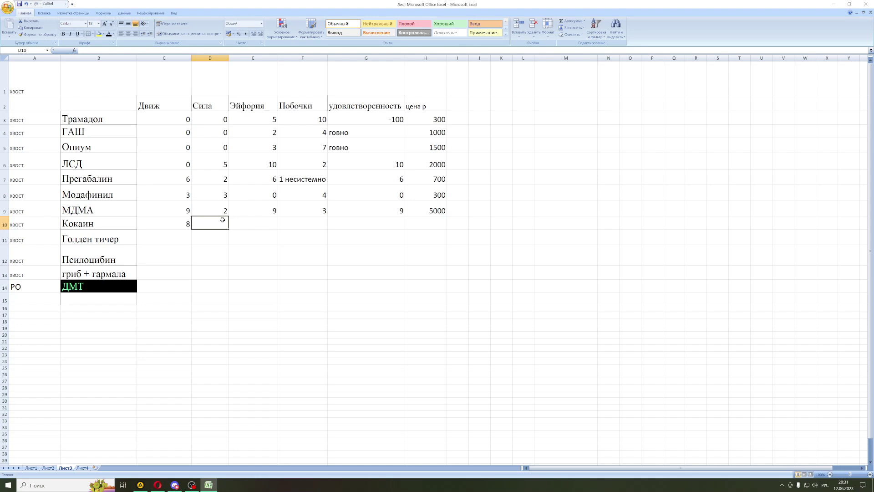
text(2)
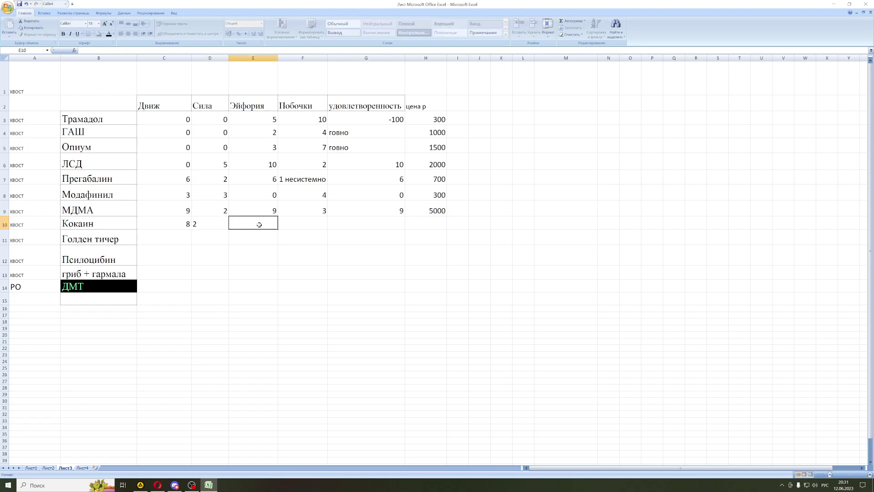
click(258, 224)
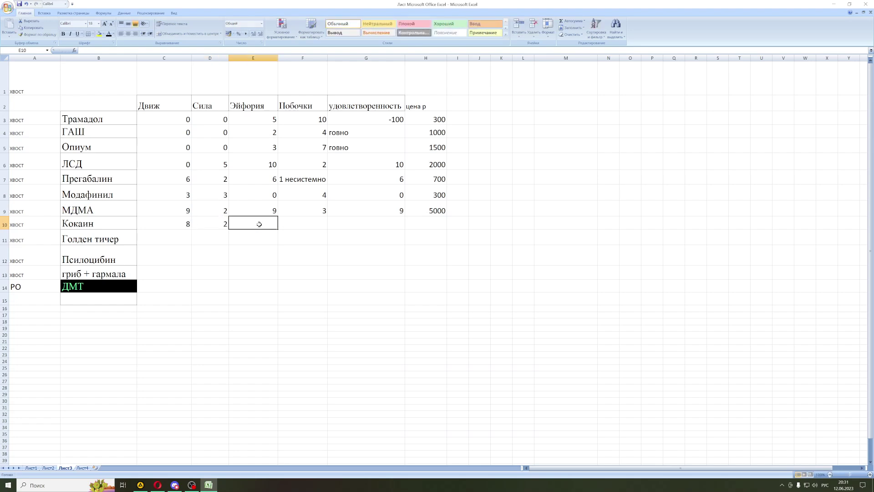
Step: In the "Кокаин" row, enter 2 for "Эйфория" and 3 for "Побочки"
text(0)
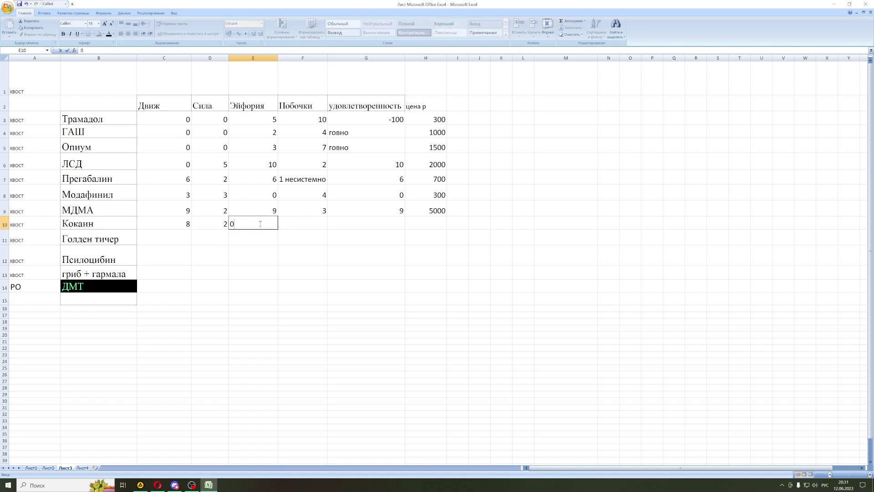
key(BackSpace)
text(2)
click(311, 219)
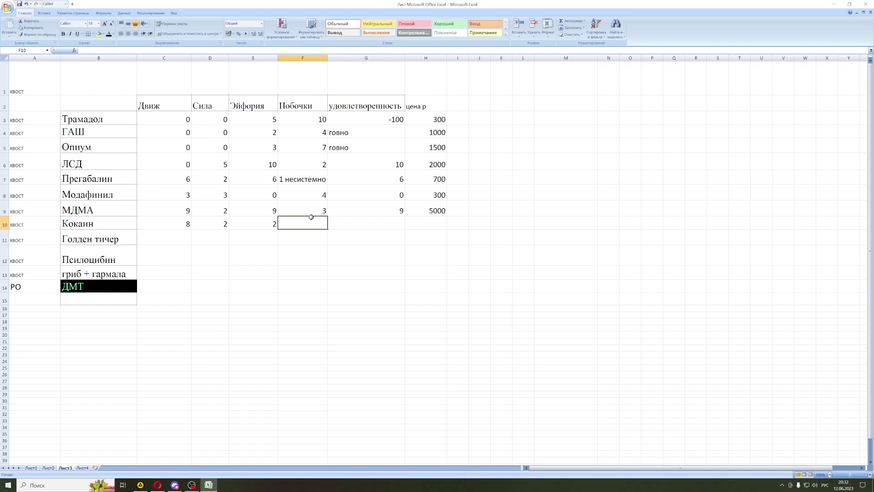
text(3)
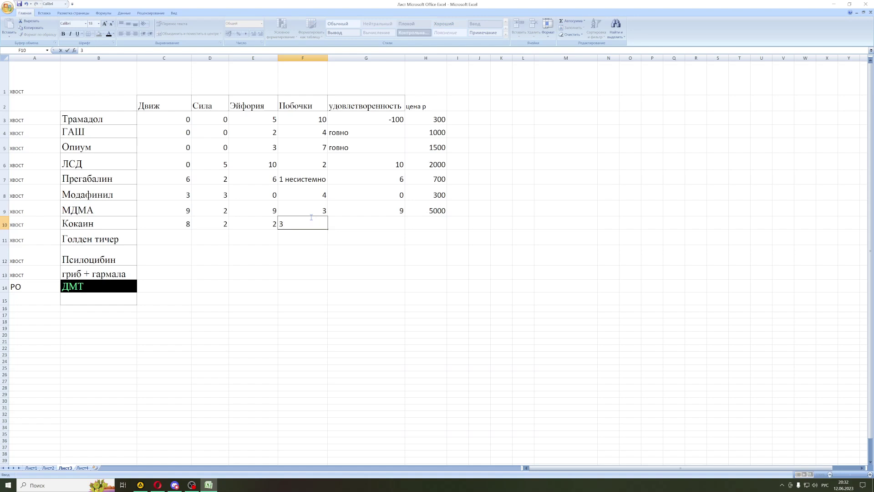
Step: In the "Кокаин" row, enter 0 for "удовлетворенность" and 20000 for "цена р"
click(361, 222)
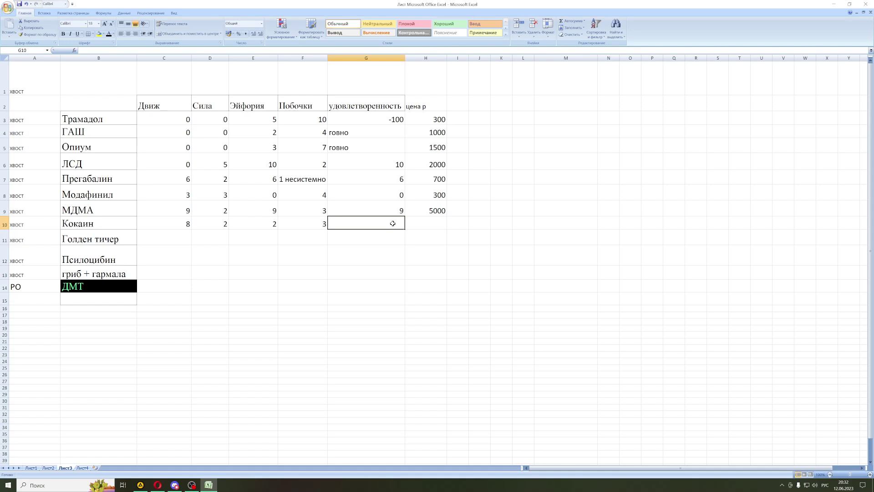
text(0)
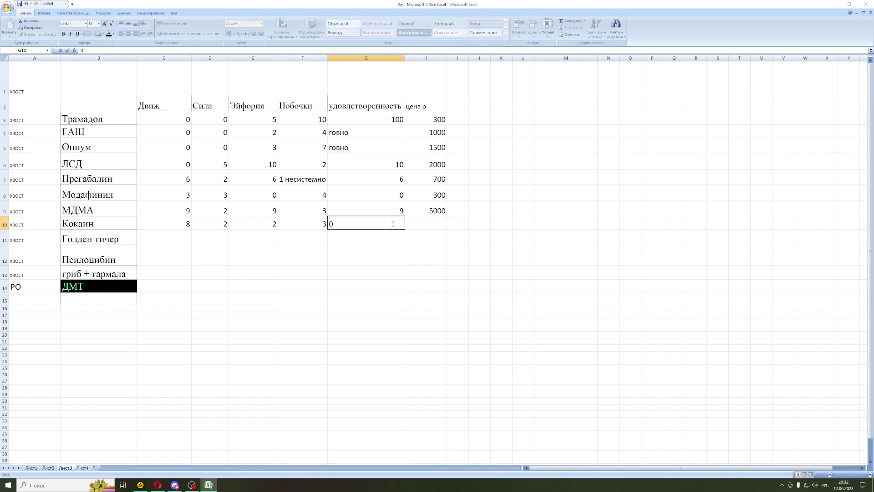
click(419, 223)
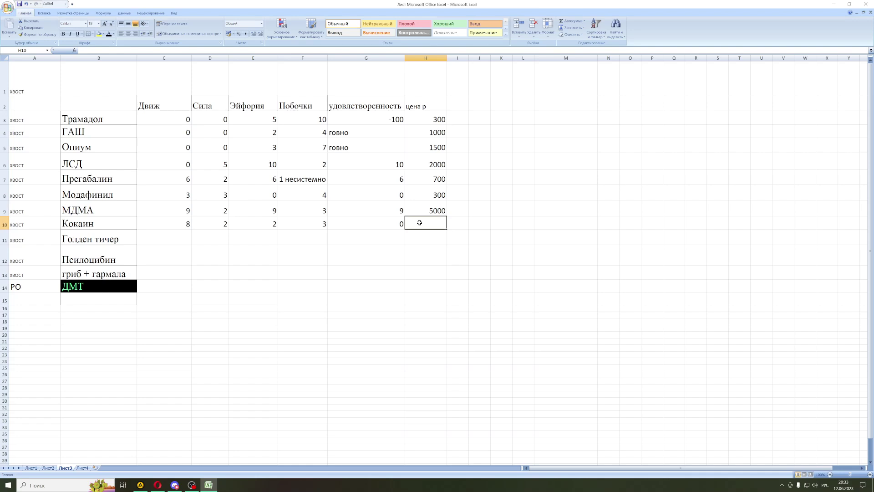
text(20)
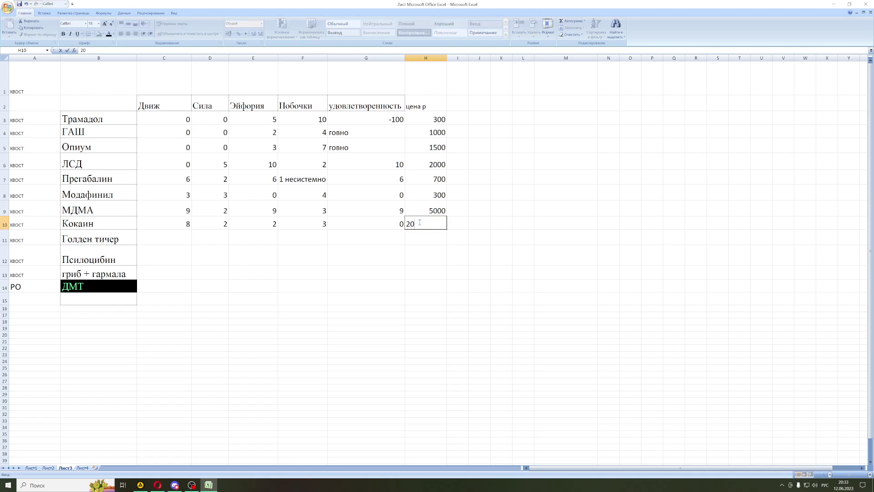
text(0000)
key(BackSpace)
key(Return)
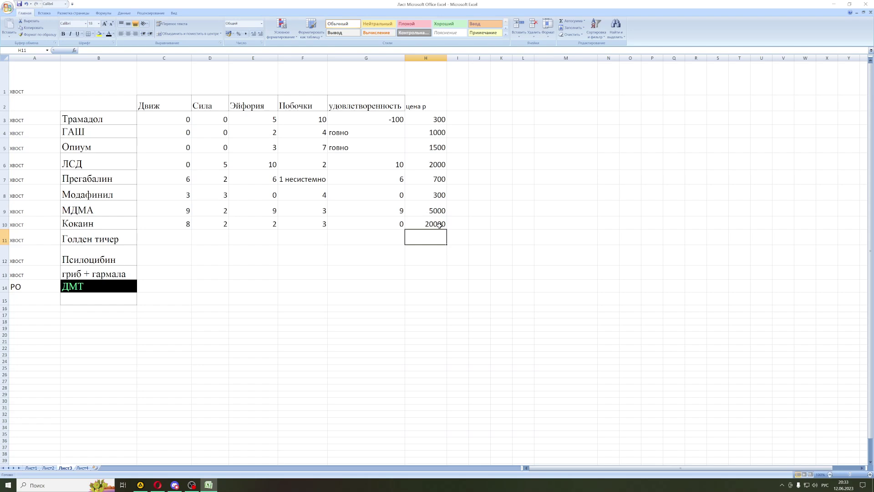
Step: In the "Псилоцибин" row, enter 3 for "Движ", 2 for "Сила" and 5 for "Эйфория"
click(171, 234)
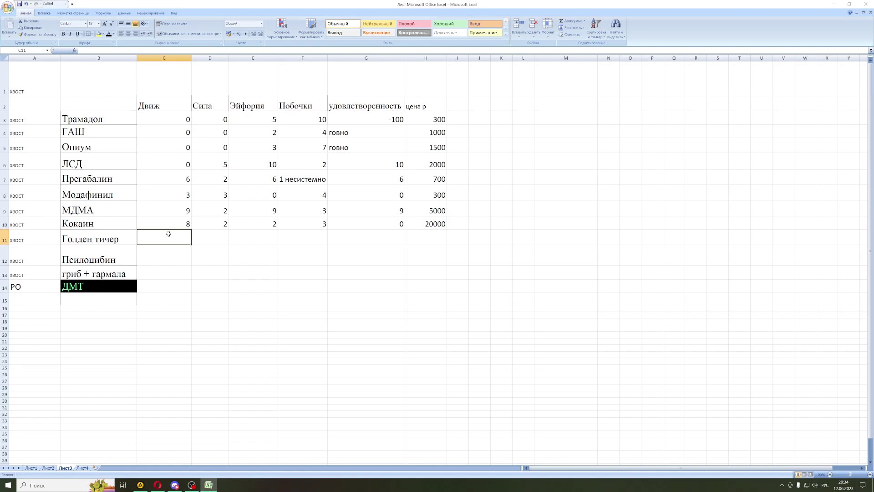
click(170, 260)
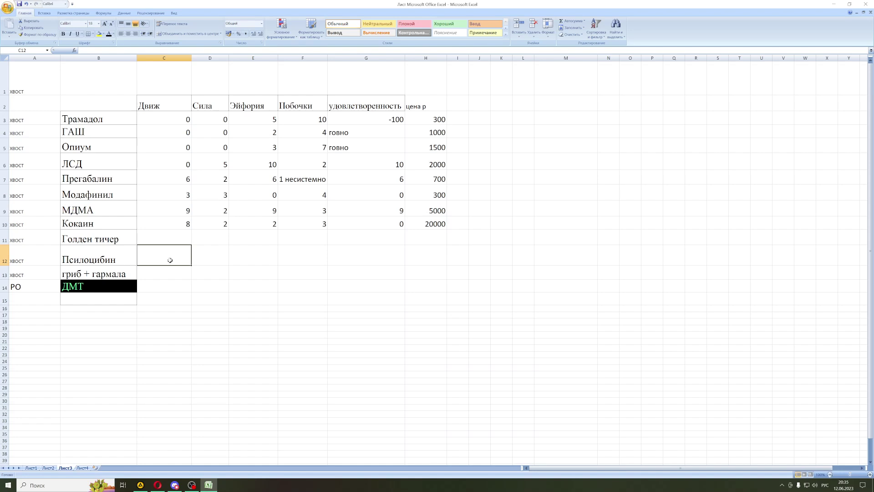
text(3)
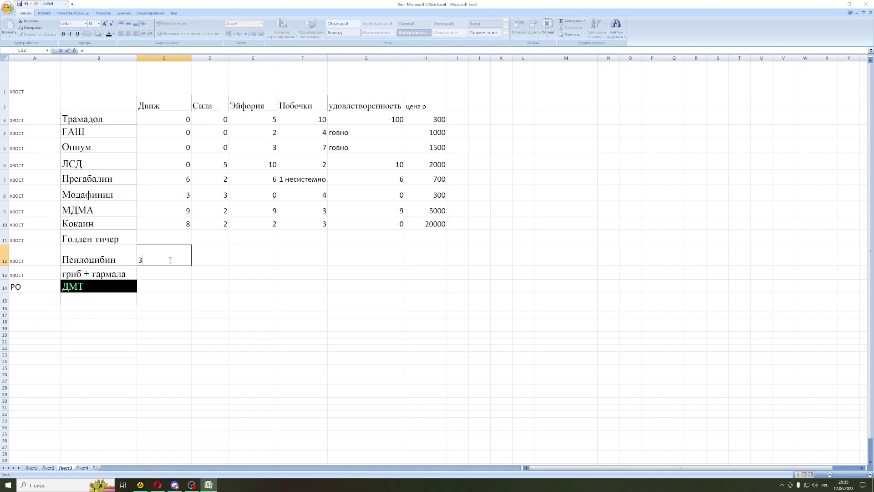
click(209, 253)
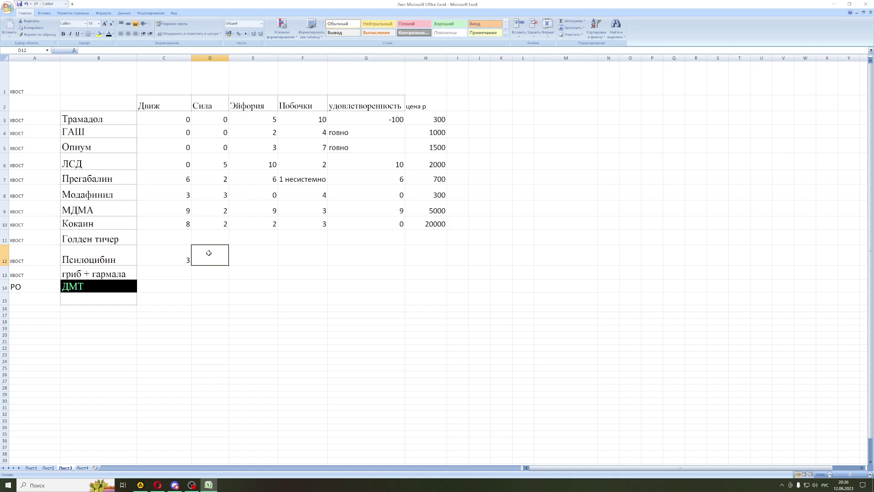
text(2)
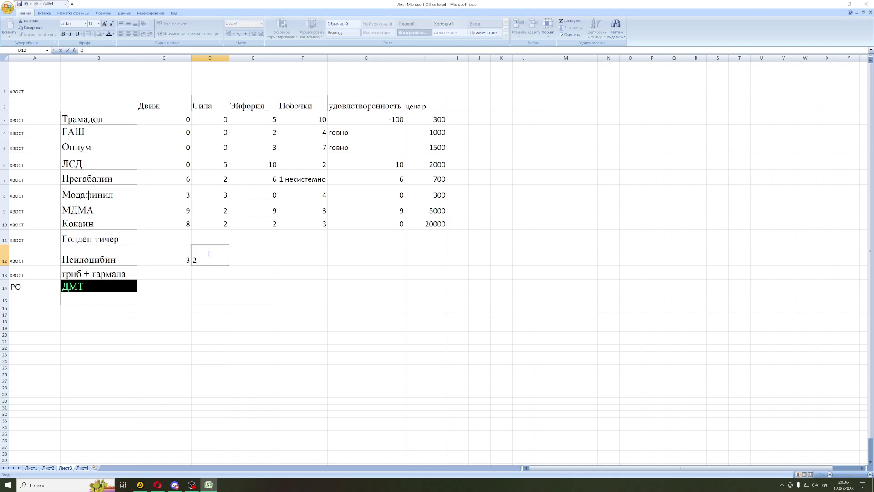
click(258, 250)
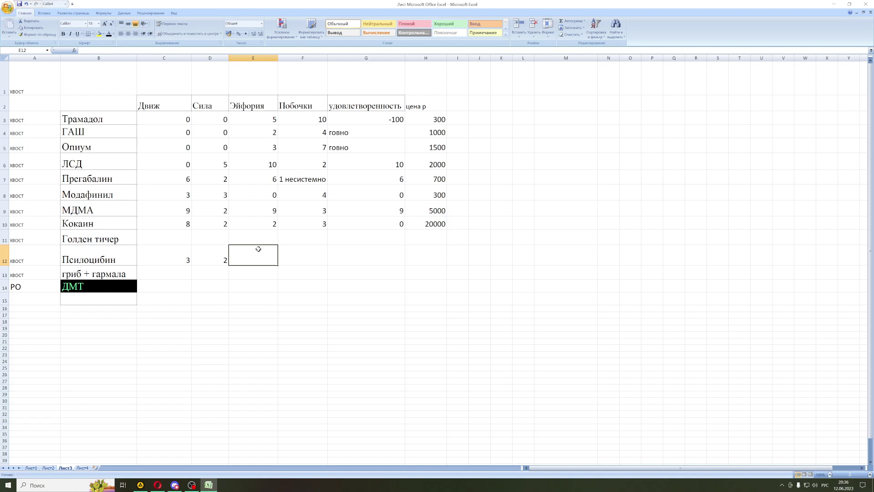
text(5)
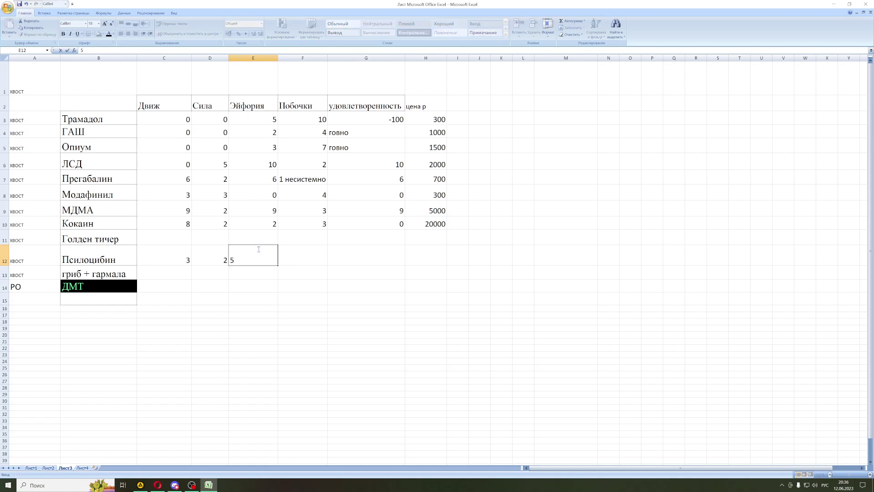
Step: In the "Псилоцибин" row, enter 4 for "Побочки", 4 for "удовлетворенность" and 2500 for "цена р"
click(312, 259)
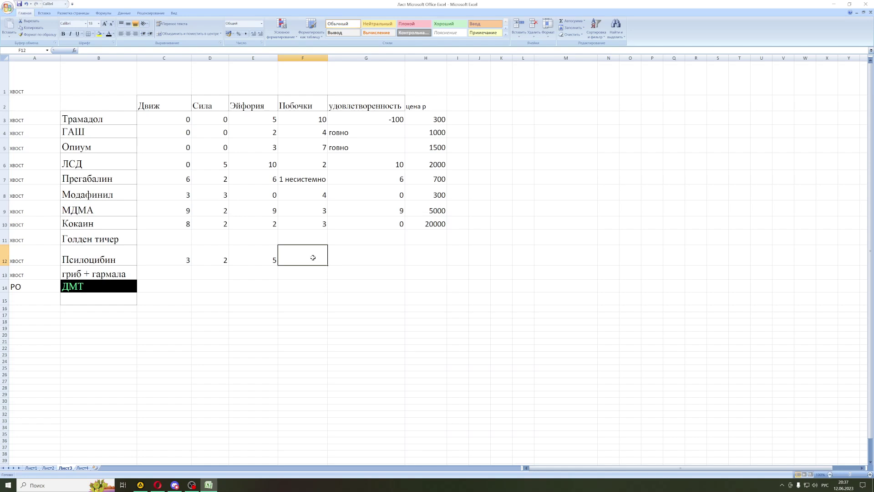
text(4)
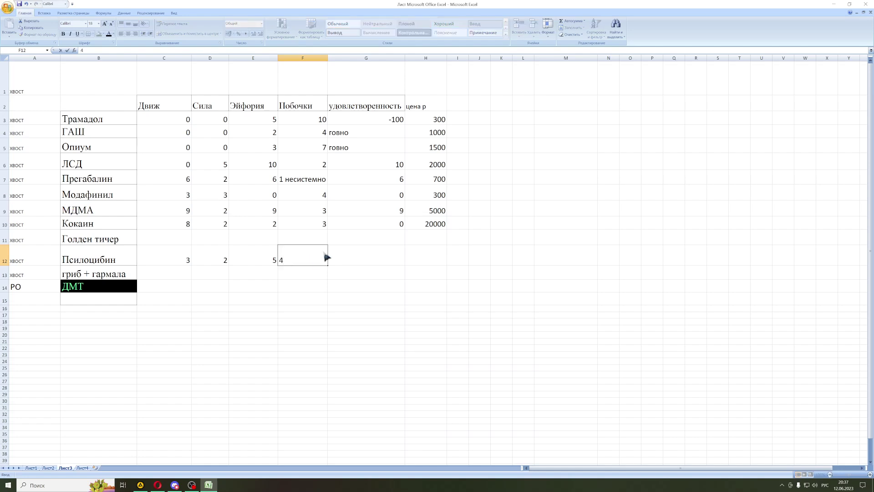
click(361, 249)
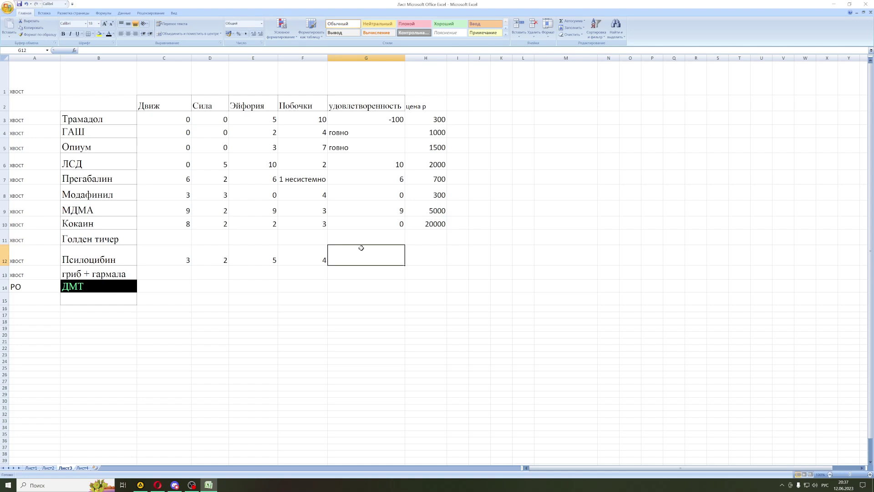
text(4)
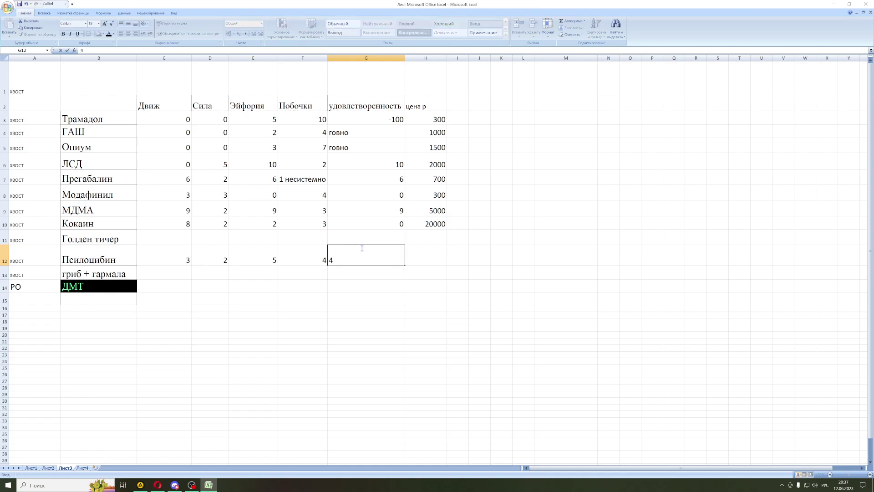
click(417, 251)
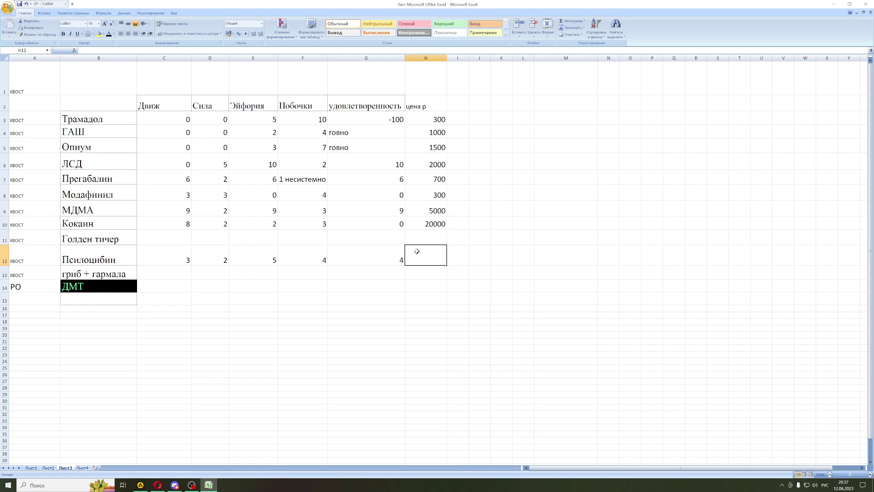
text(2500)
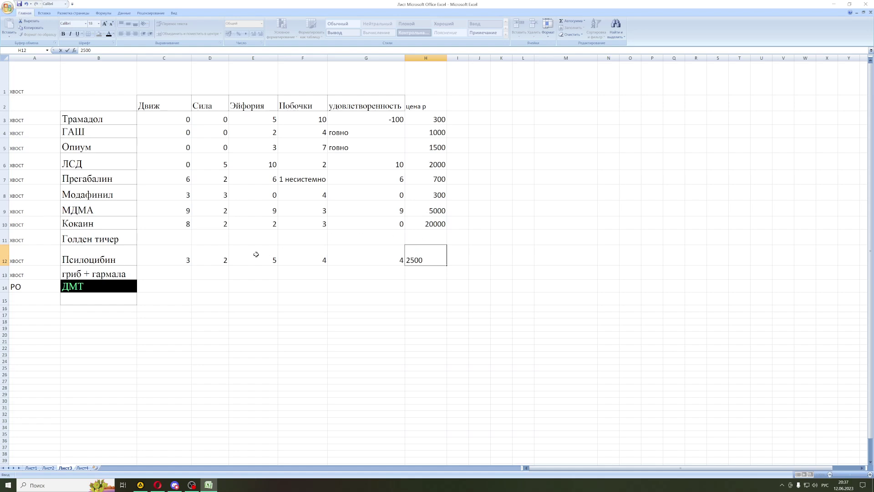
click(165, 259)
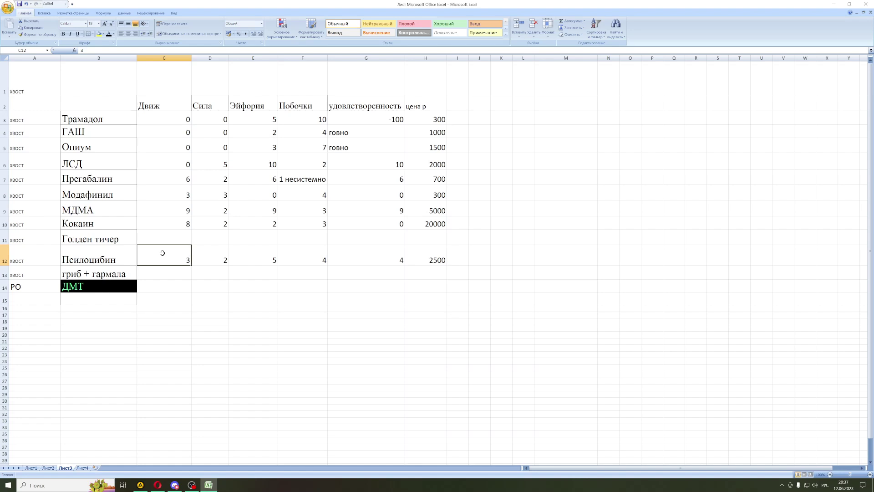
Step: In the "Голден тичер" row, enter 0 for "Движ", 5 for "Сила", 10 for "Эйфория" and 2 for "Побочки"
click(159, 237)
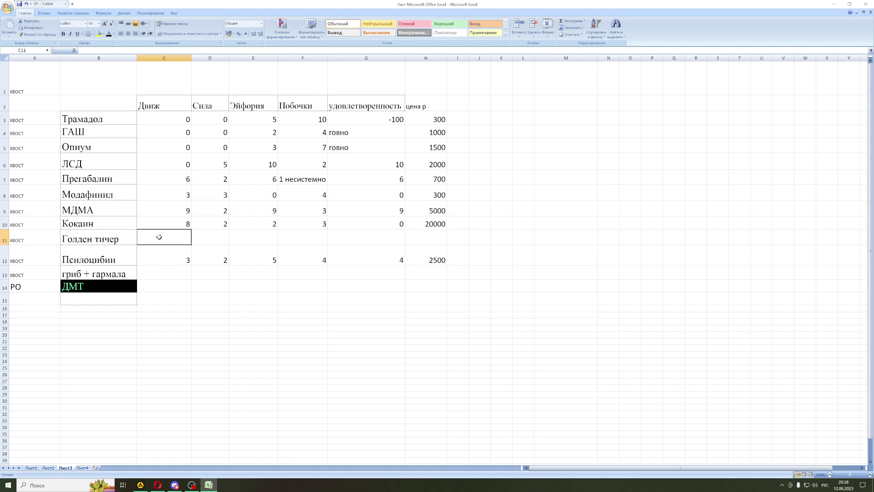
text(0)
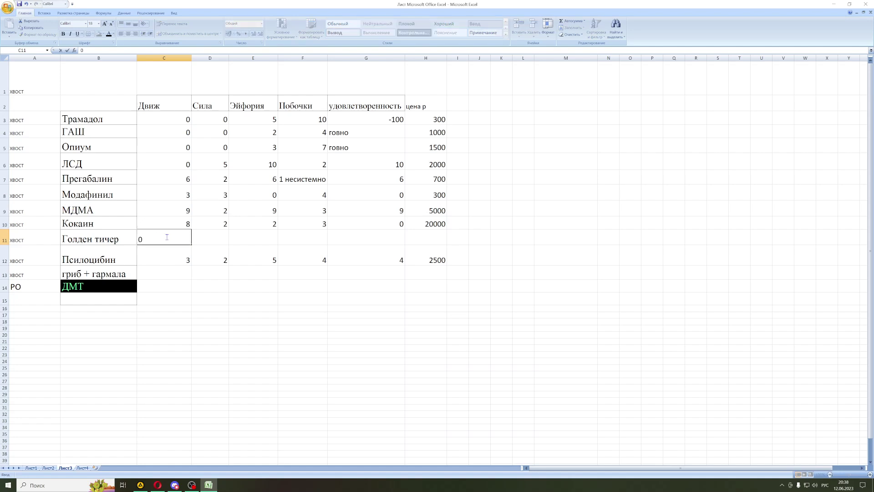
click(217, 235)
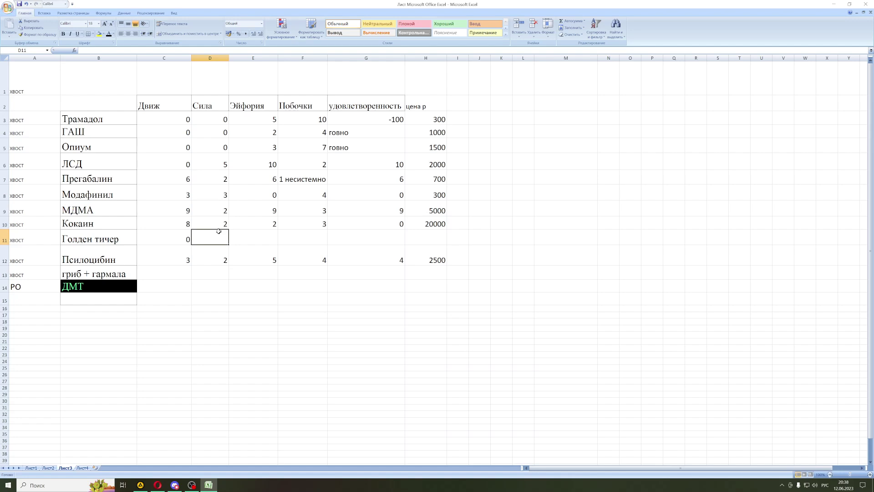
text(5)
click(252, 239)
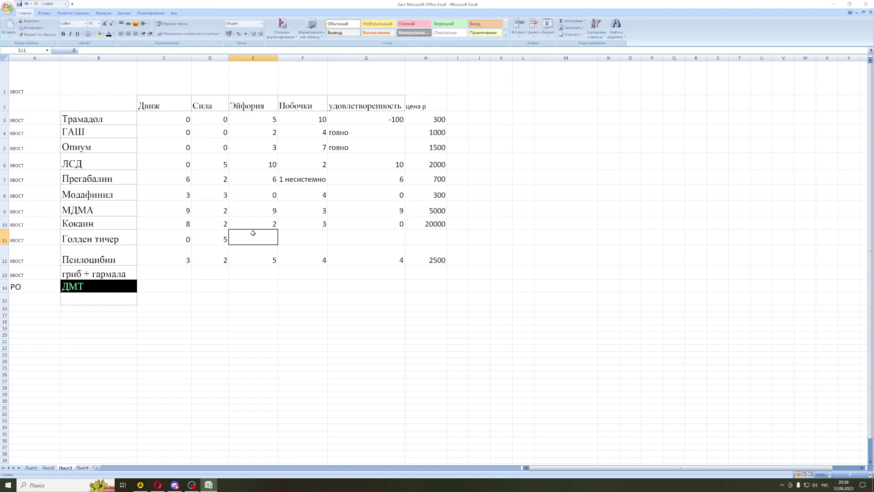
text(10)
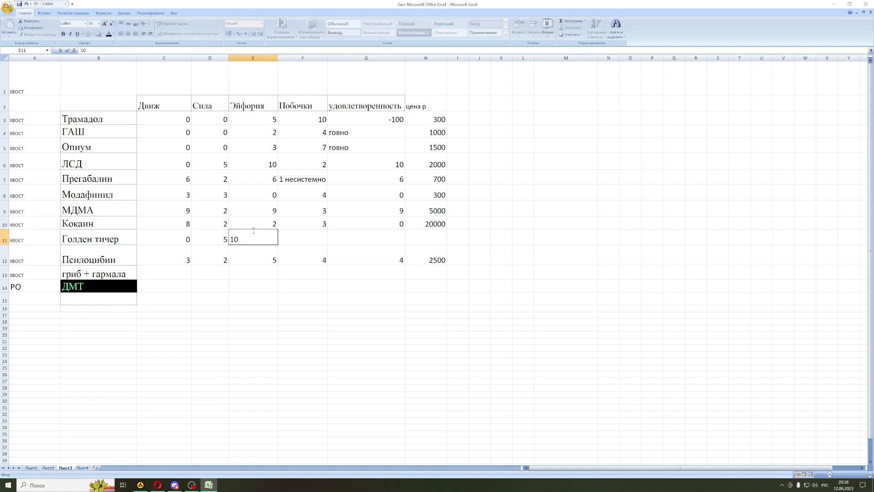
click(293, 239)
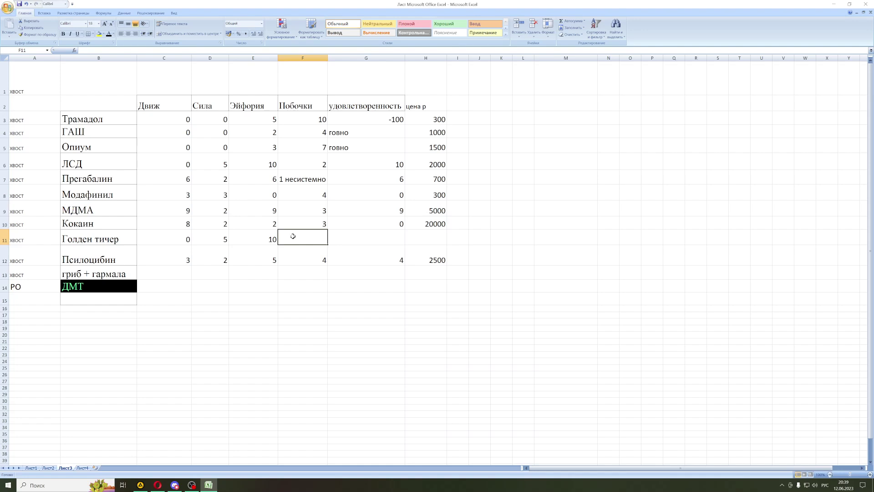
text(2)
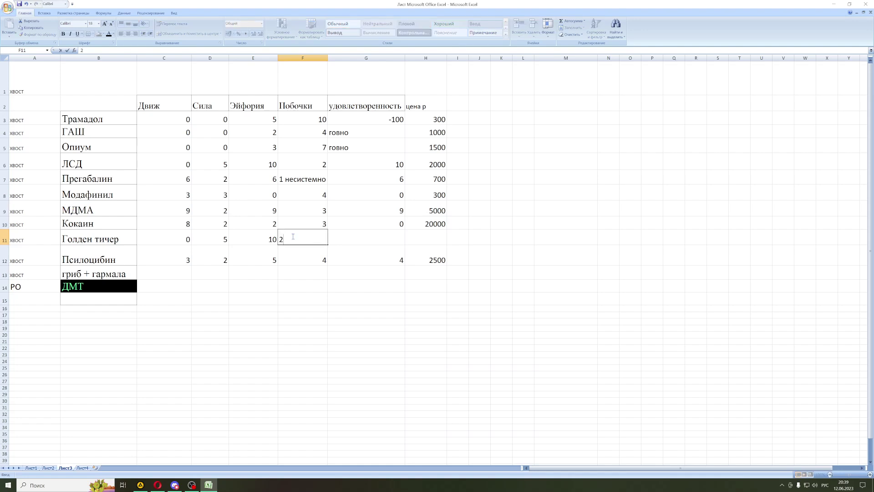
click(389, 236)
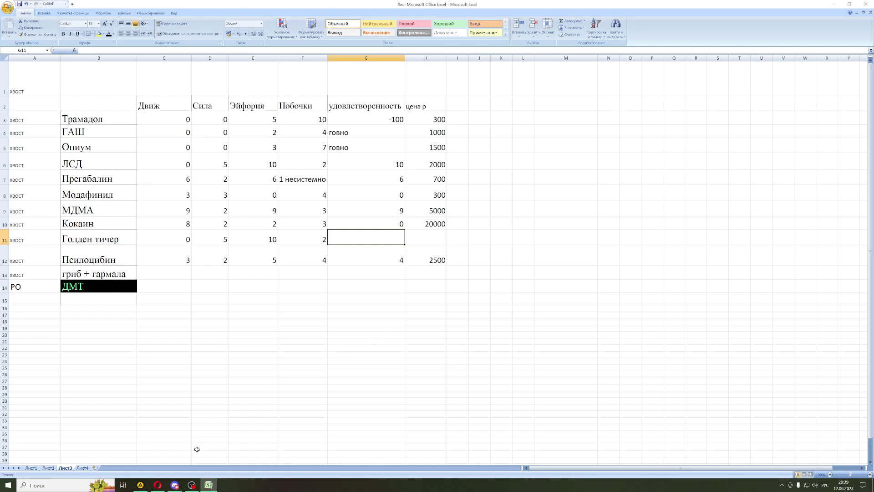
Step: Switch to Discord and send the message "пропал" in the open direct chat
click(176, 486)
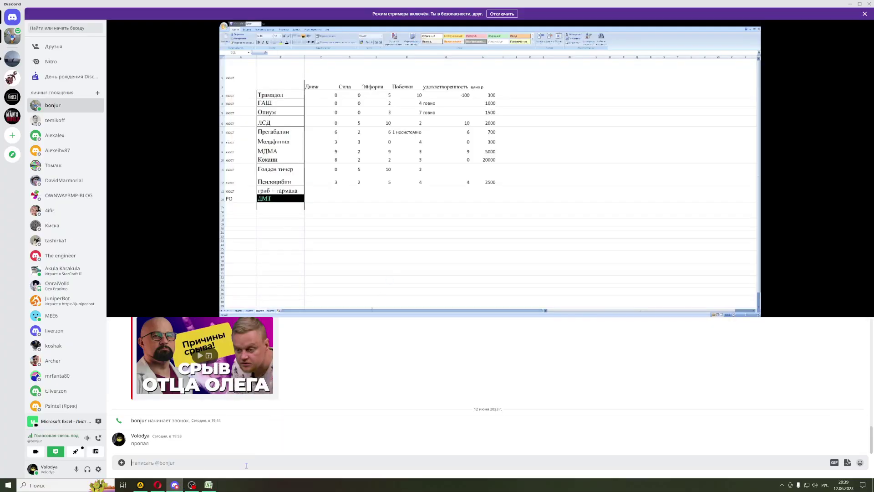
text(пропал)
key(Return)
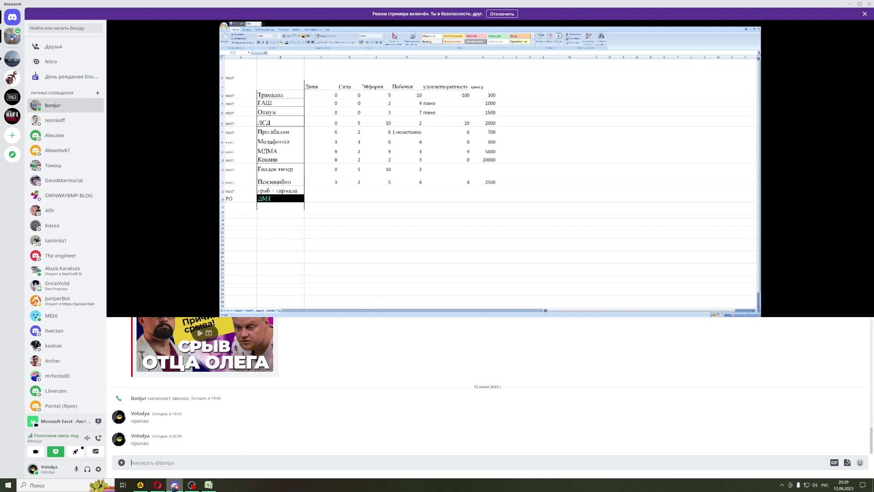
mouse_move(175, 485)
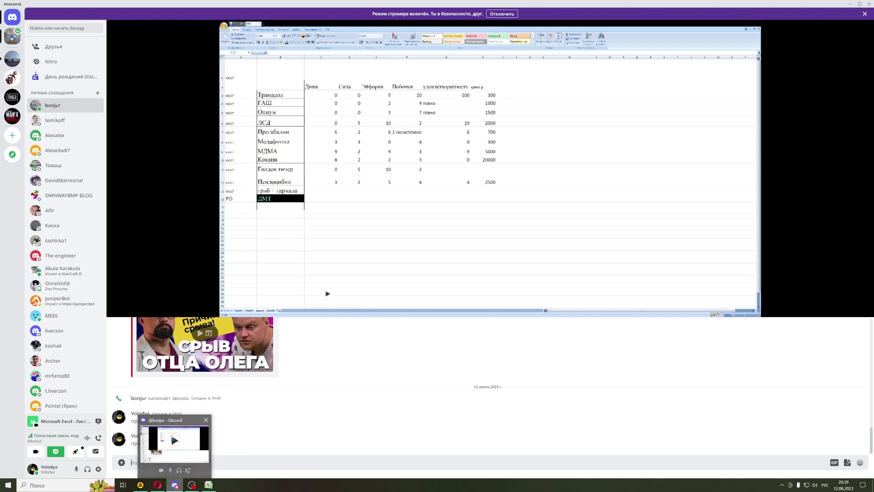
Step: Switch back to Excel and enter 10 for "удовлетворенность" and 4000 for "цена р" in the "Голден тичер" row
click(209, 484)
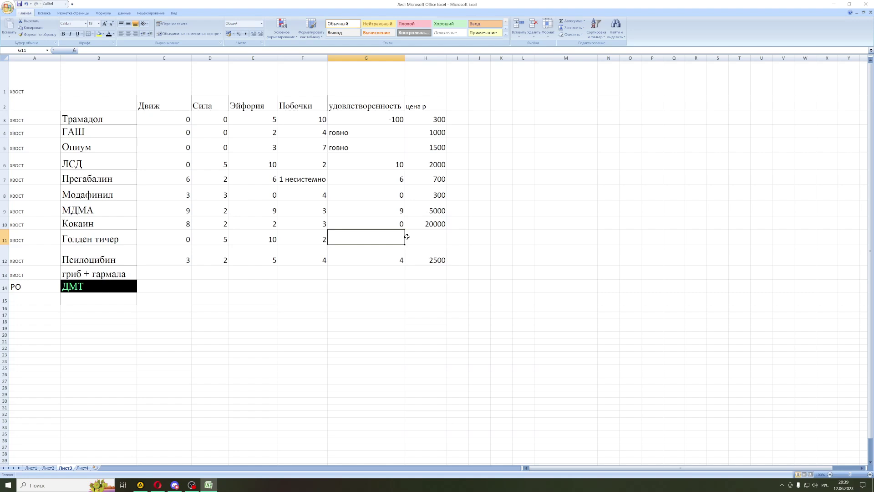
text(10)
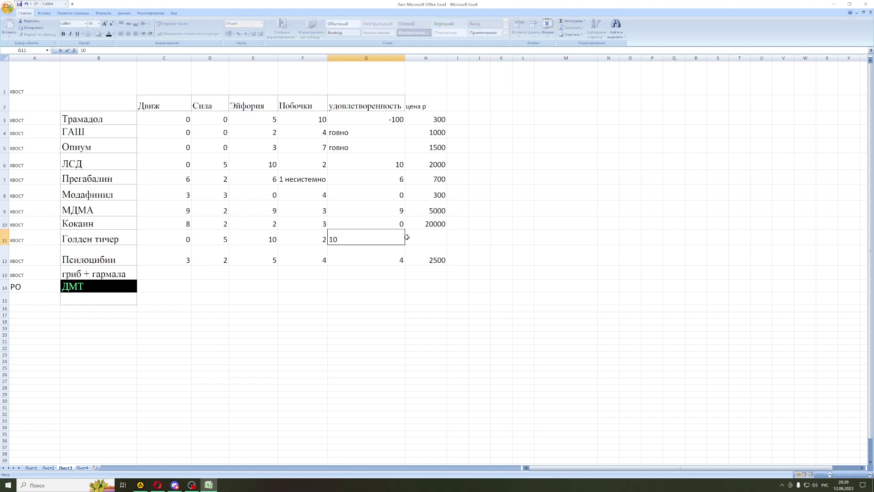
click(420, 231)
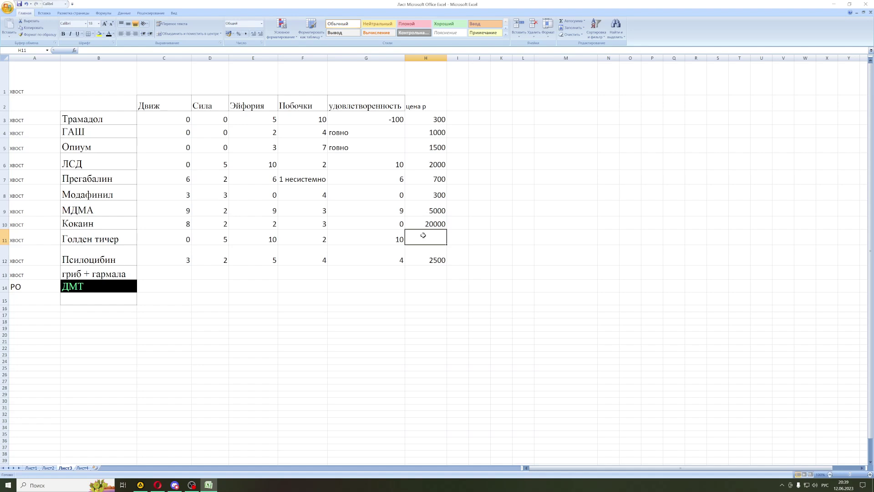
text(1000)
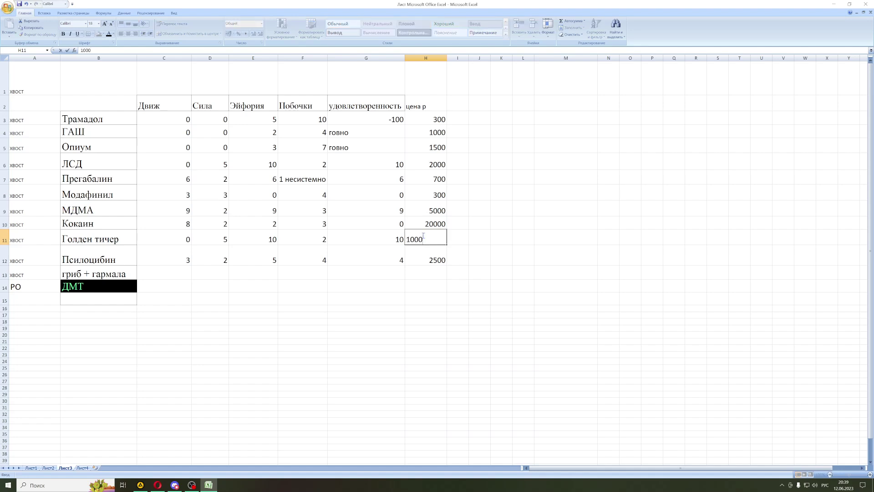
key(BackSpace)
key(BackSpace)
key(BackSpace)
key(BackSpace)
text(4000)
key(Return)
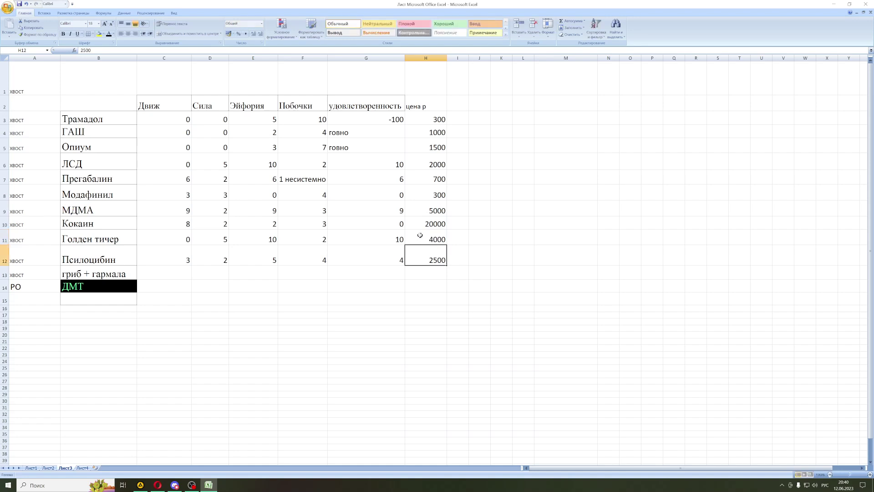
click(177, 271)
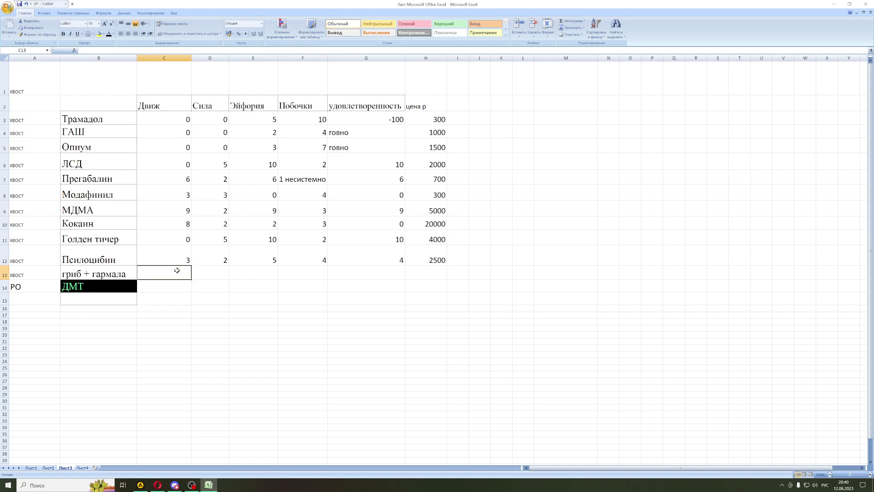
click(156, 237)
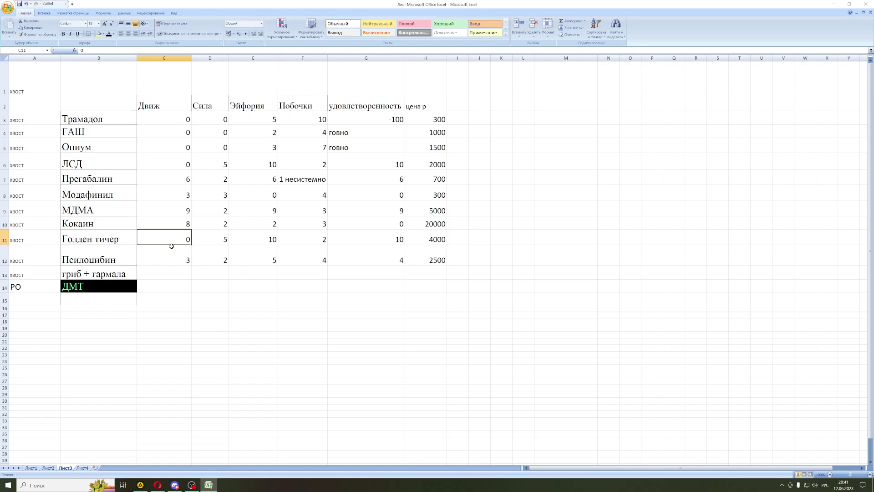
click(211, 240)
click(175, 239)
click(121, 287)
drag(28, 286, 342, 297)
click(209, 285)
drag(31, 287, 524, 284)
click(444, 284)
click(398, 283)
click(294, 284)
click(233, 285)
click(173, 284)
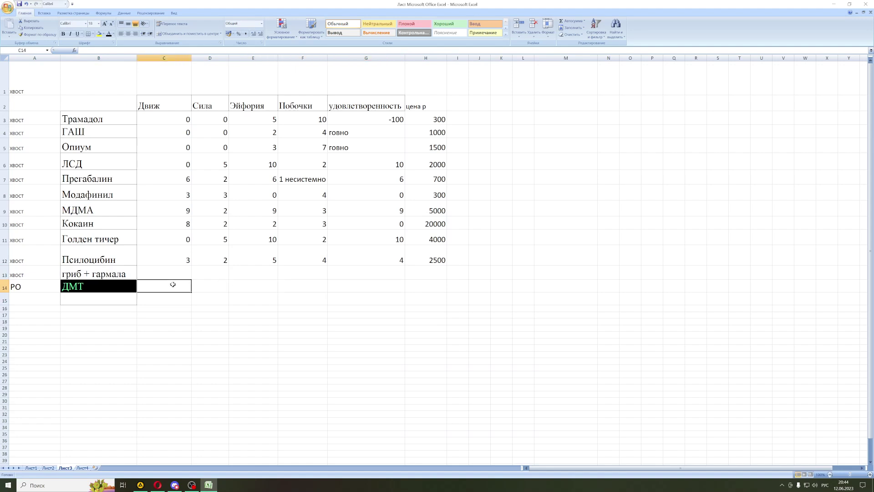
click(40, 285)
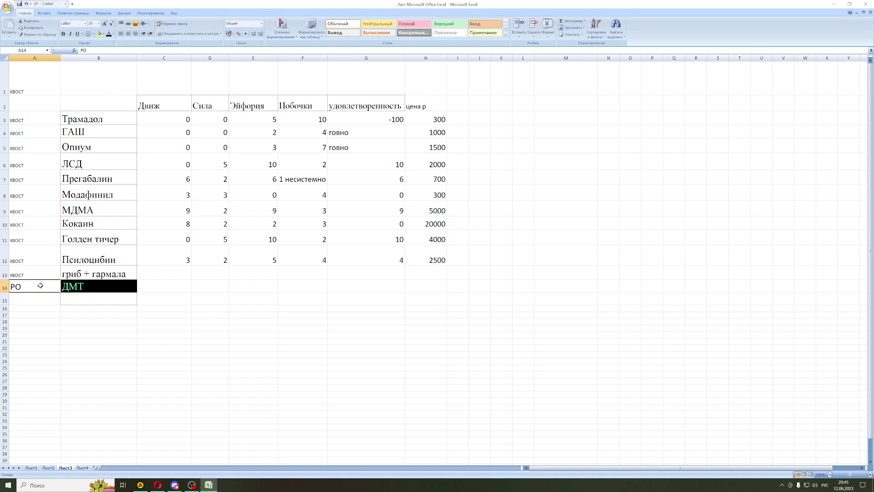
click(51, 242)
drag(51, 242, 391, 242)
click(391, 242)
drag(478, 238, 25, 239)
drag(478, 238, 130, 250)
drag(47, 239, 113, 257)
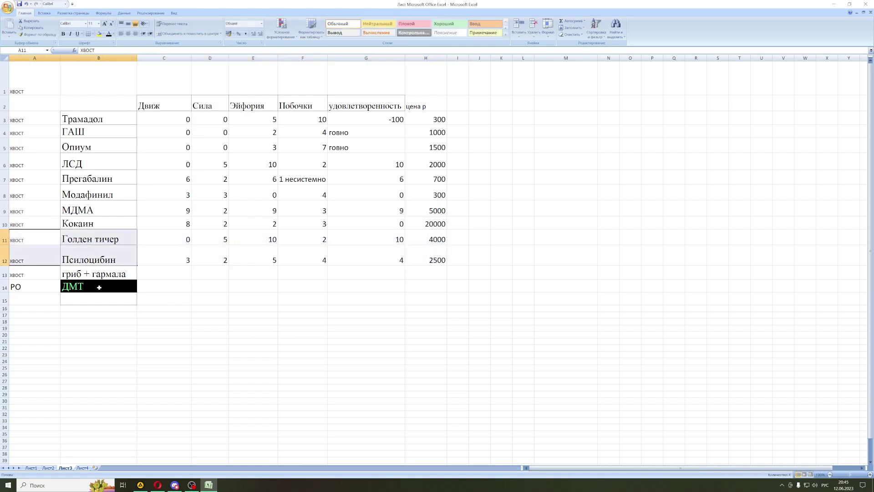
click(33, 278)
click(35, 294)
click(37, 285)
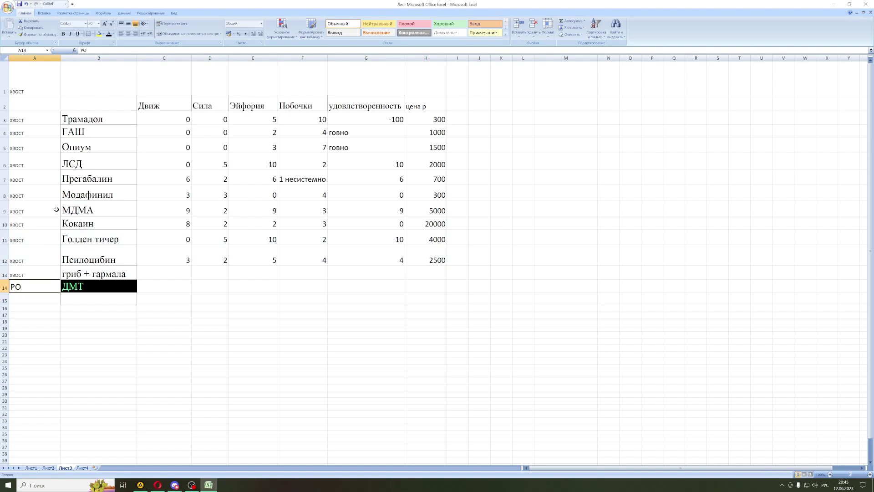
Step: In the "гриб + гармала" row, enter 2 for "Движ"
click(164, 275)
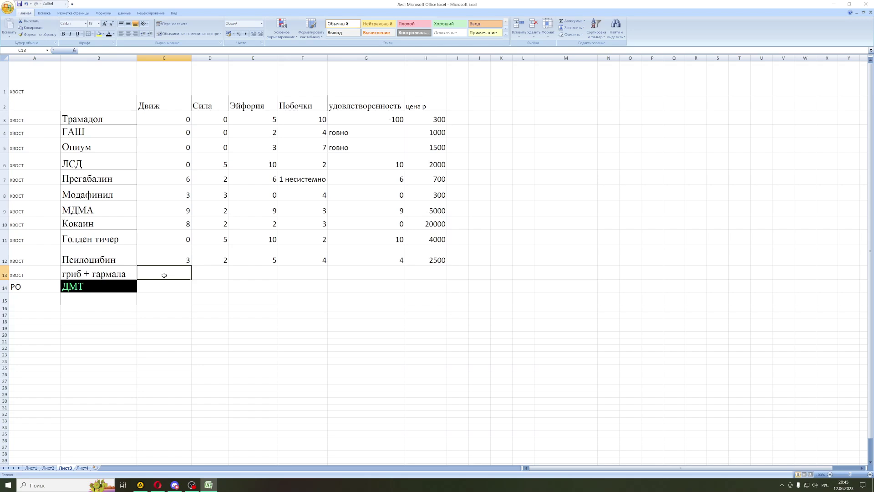
key(Right)
key(Right)
key(Left)
key(Left)
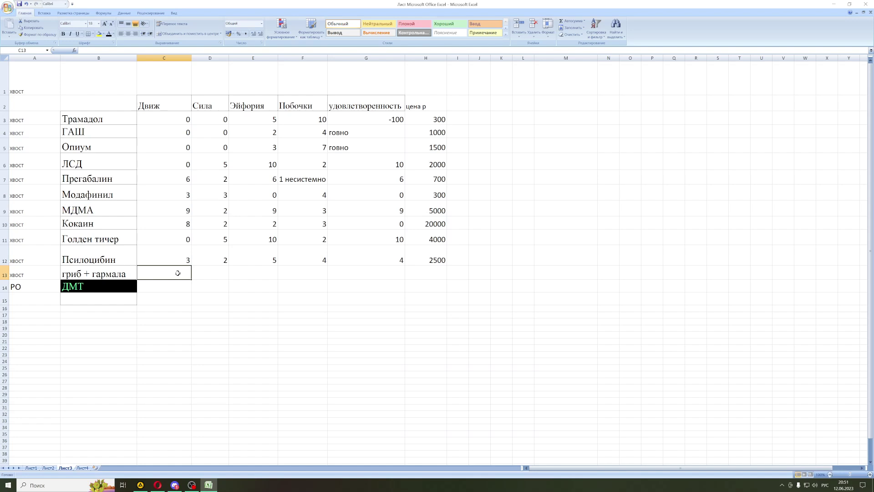
text(1)
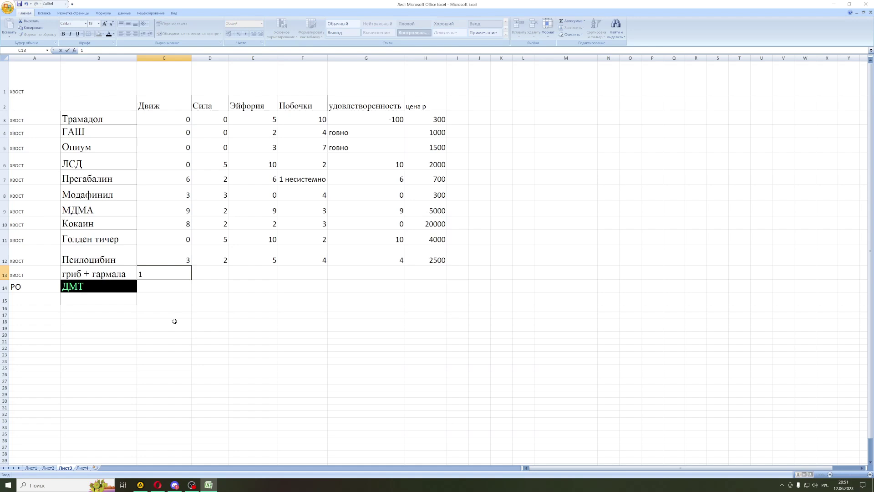
key(BackSpace)
text(2)
Step: In the "гриб + гармала" row, enter 8 for "Сила" and 10 for "Эйфория"
click(214, 278)
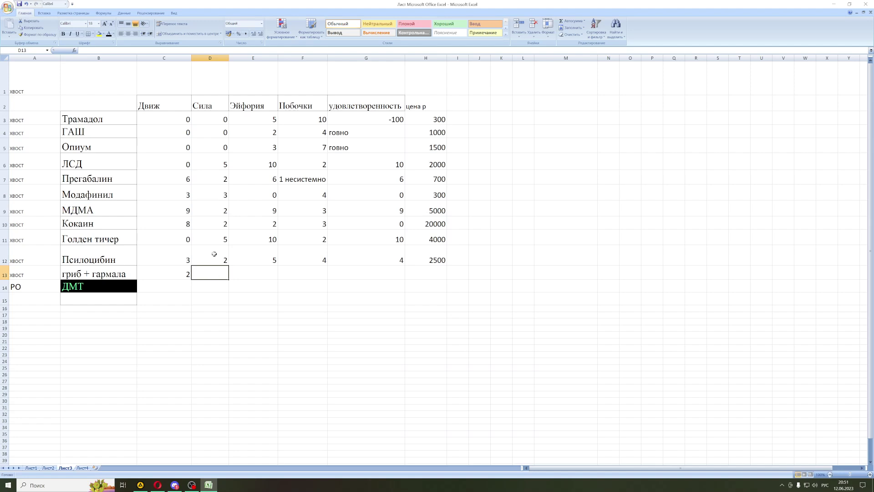
click(88, 288)
click(210, 274)
text(8)
click(244, 271)
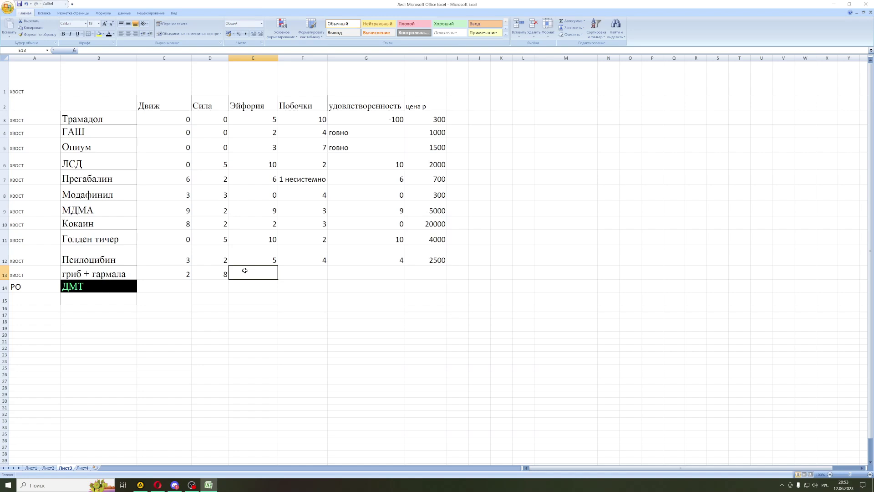
text(10)
click(310, 270)
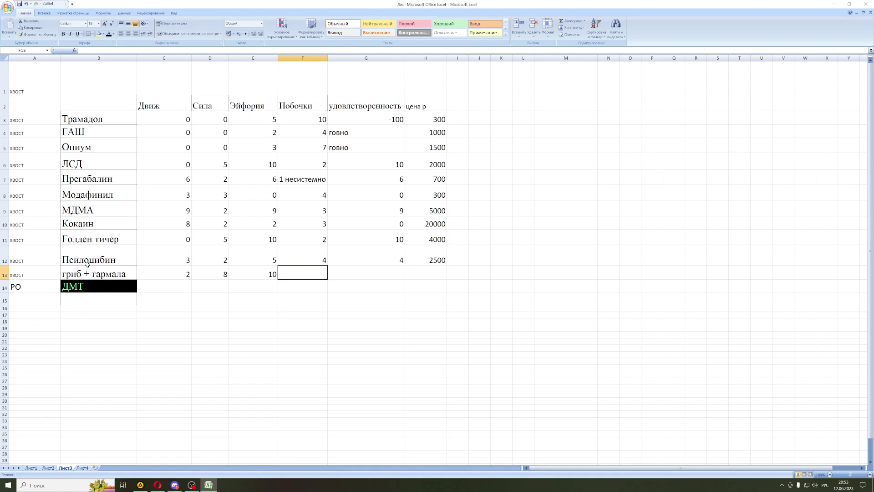
drag(107, 114, 250, 263)
click(110, 273)
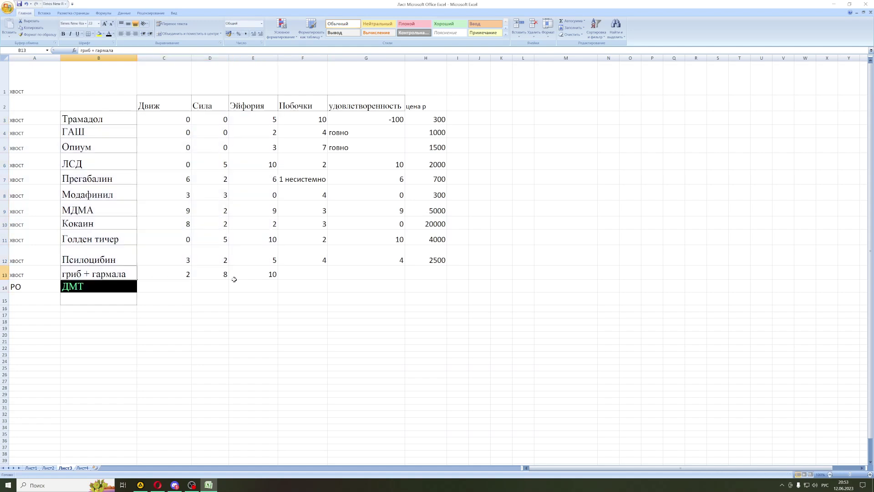
drag(169, 285, 416, 298)
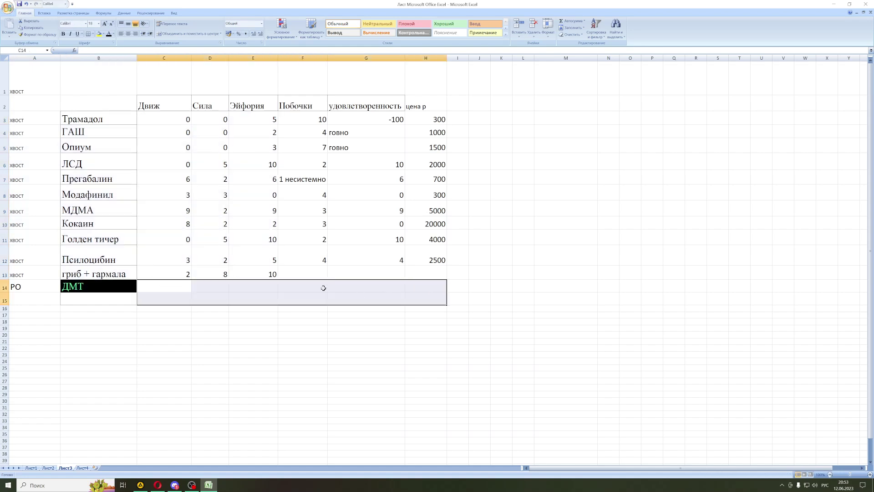
click(291, 284)
Step: In the "гриб + гармала" row, enter 2 for "Побочки", 10 for "удовлетворенность" and 6000 for "цена р"
click(314, 273)
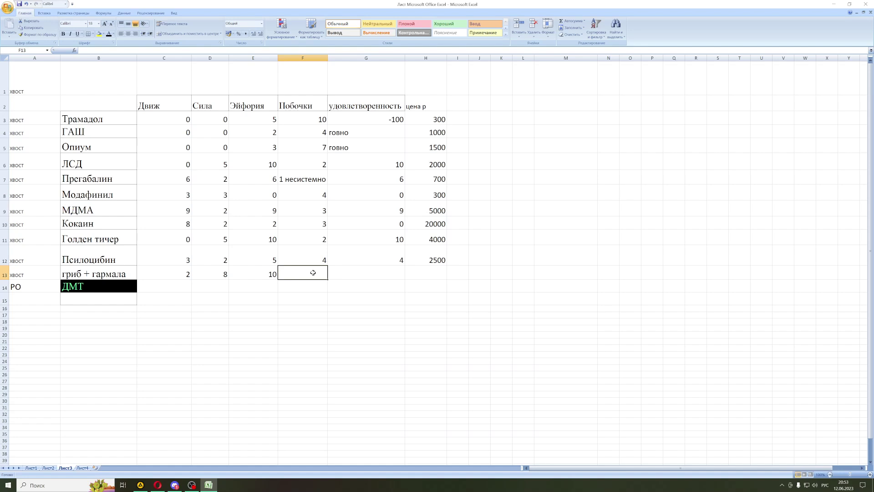
text(2)
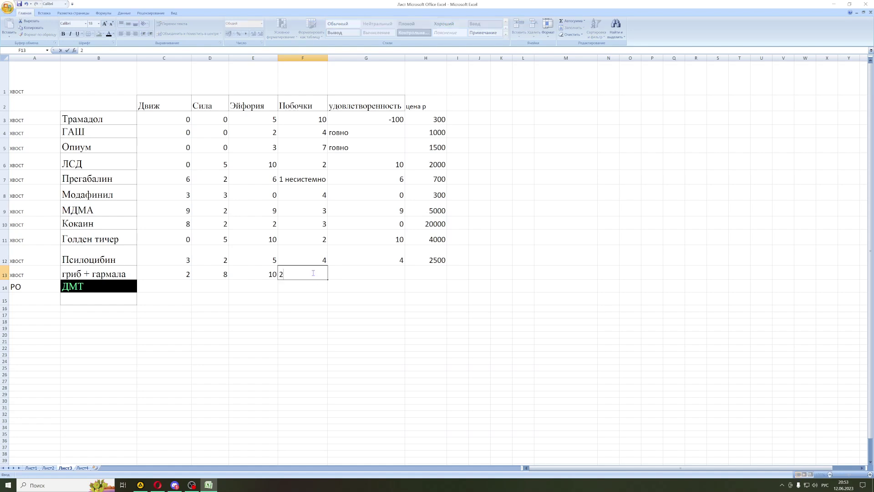
click(353, 276)
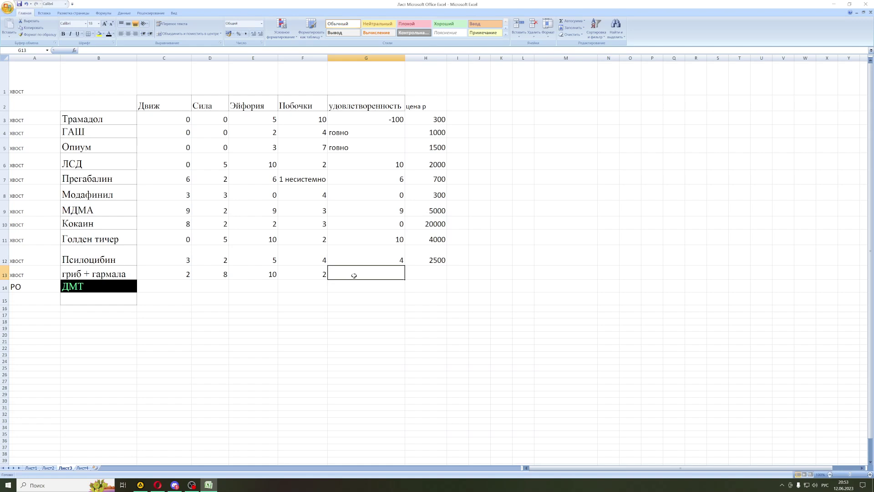
text(10)
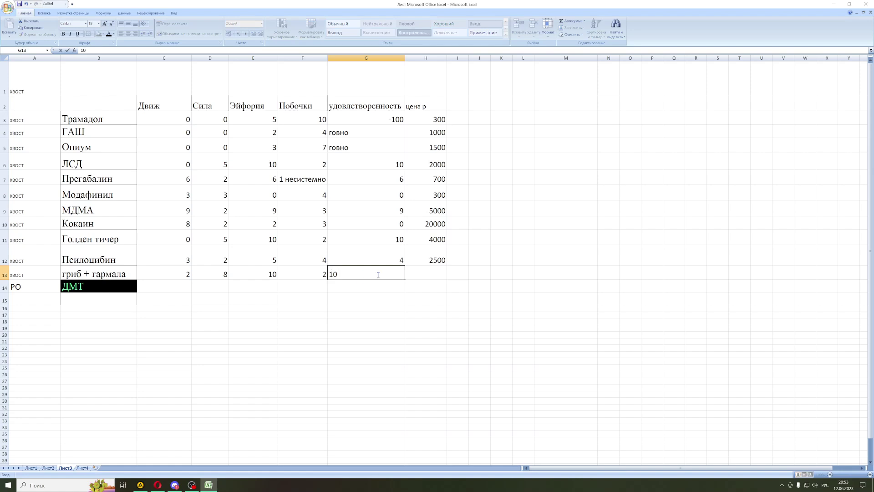
click(426, 274)
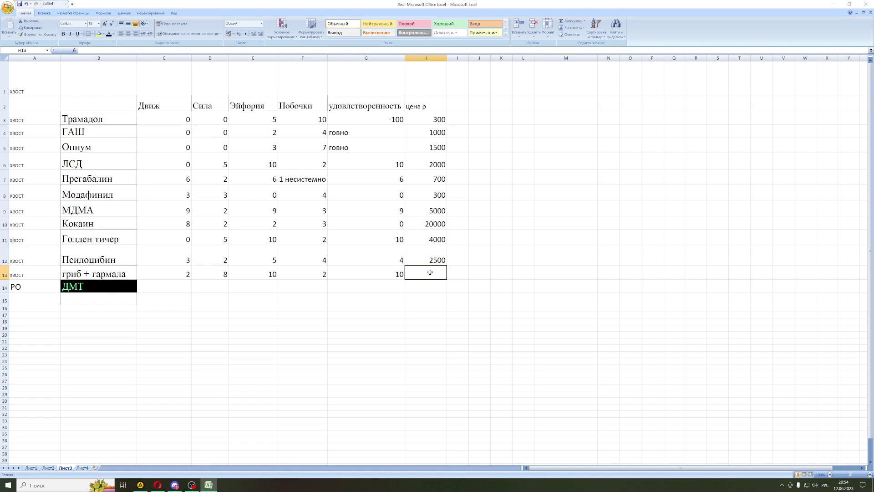
text(6000)
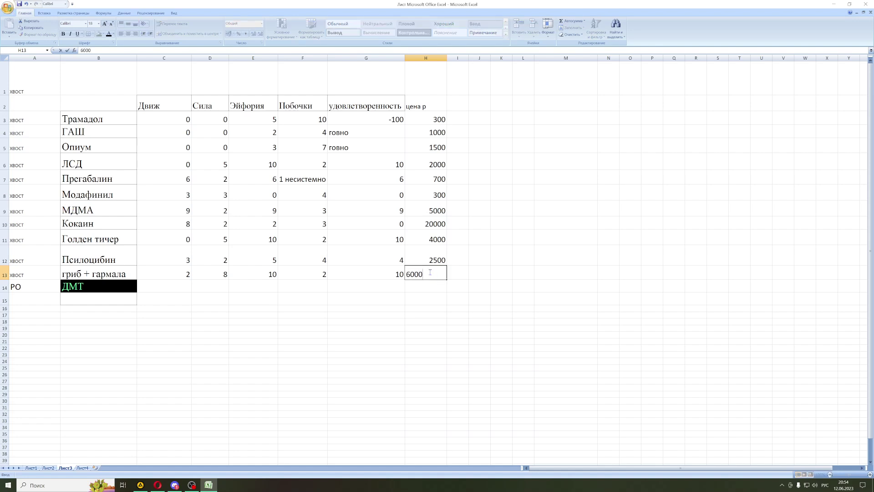
Step: In the "ДМТ" row, enter 0 for "Движ" and 50 for "Сила"
click(174, 286)
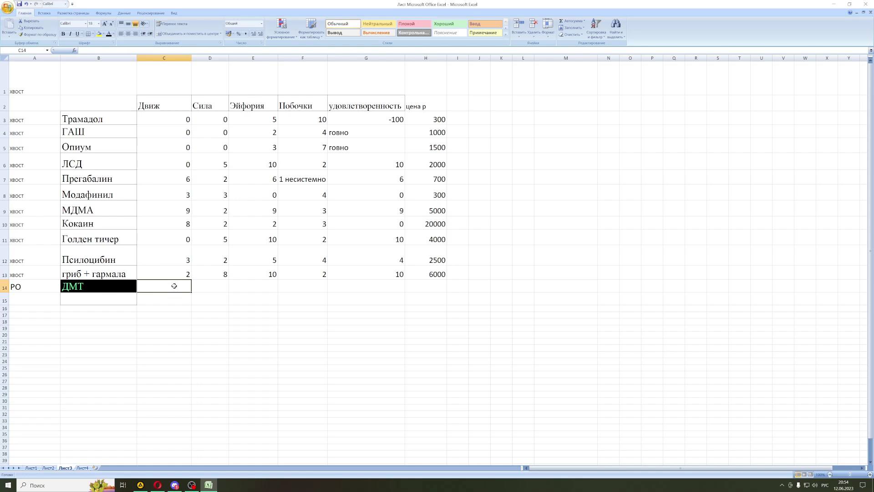
text(0)
click(207, 284)
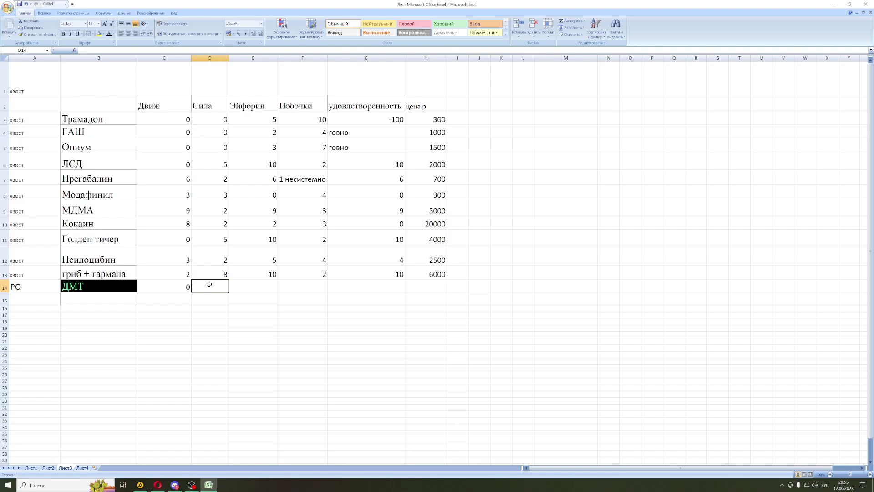
click(49, 286)
click(215, 289)
text(50)
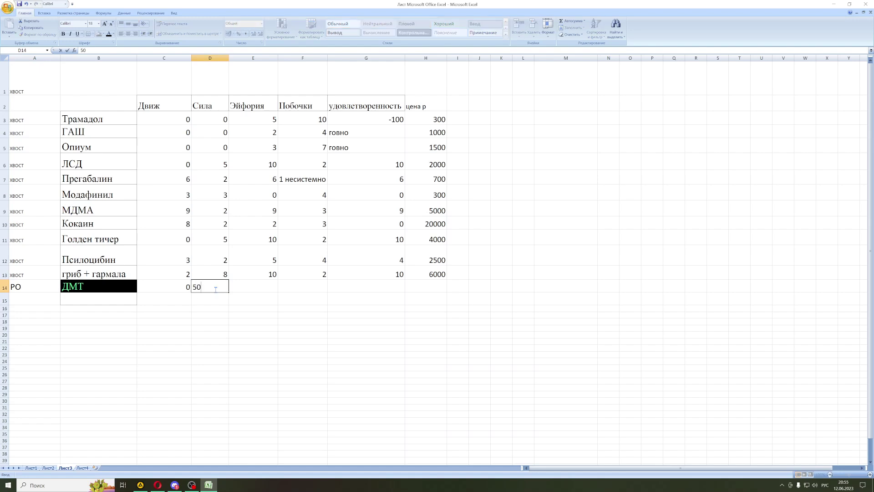
click(252, 283)
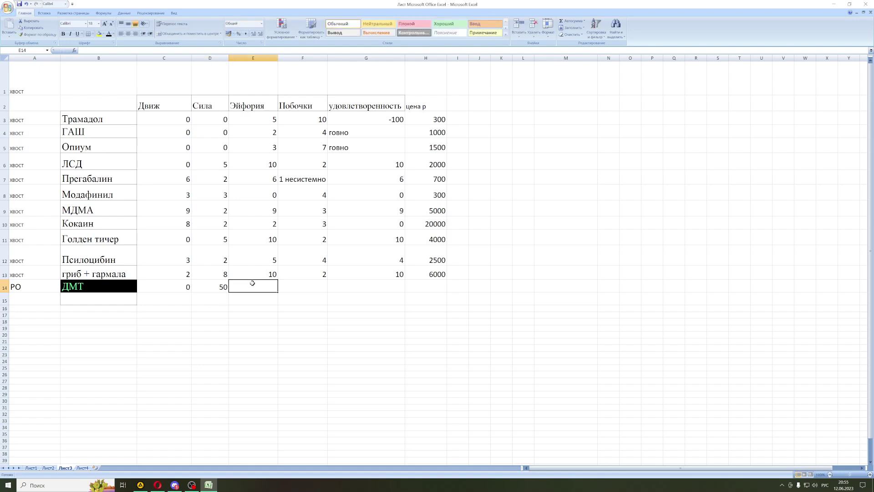
Step: In the "ДМТ" row, enter 5 for "Эйфория" and 7 for "Побочки"
click(29, 286)
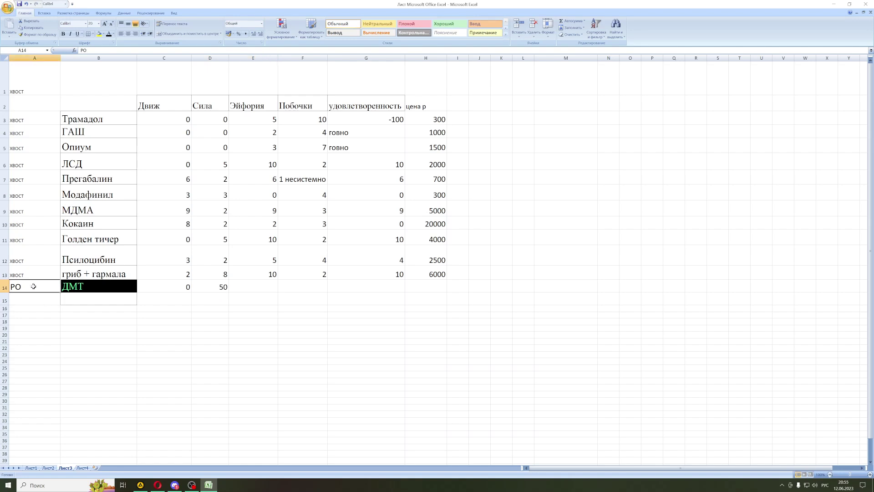
click(94, 286)
click(262, 287)
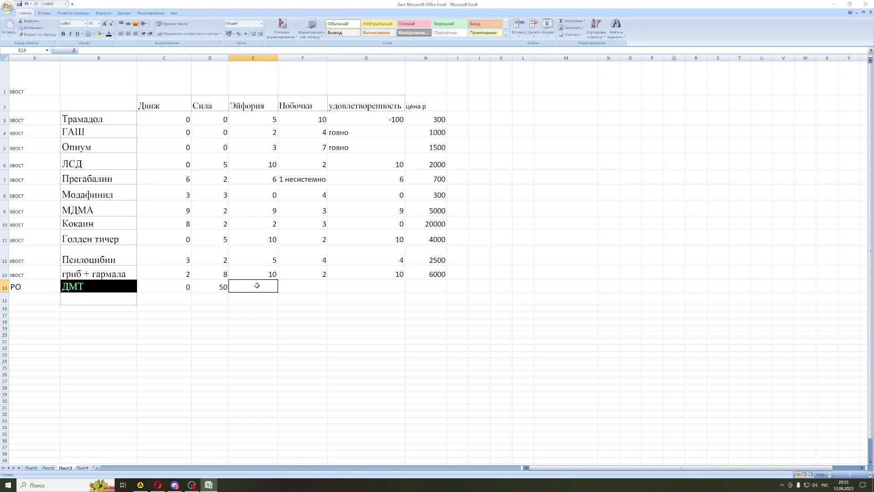
text(5)
click(301, 288)
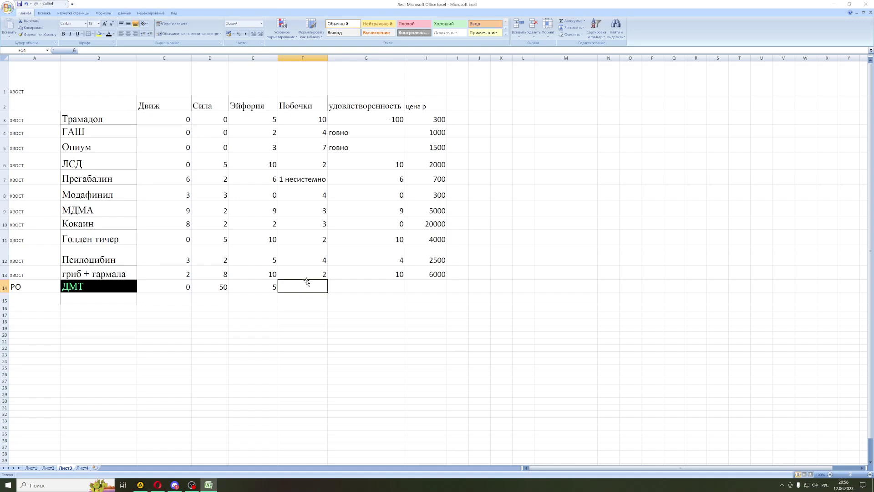
text(7)
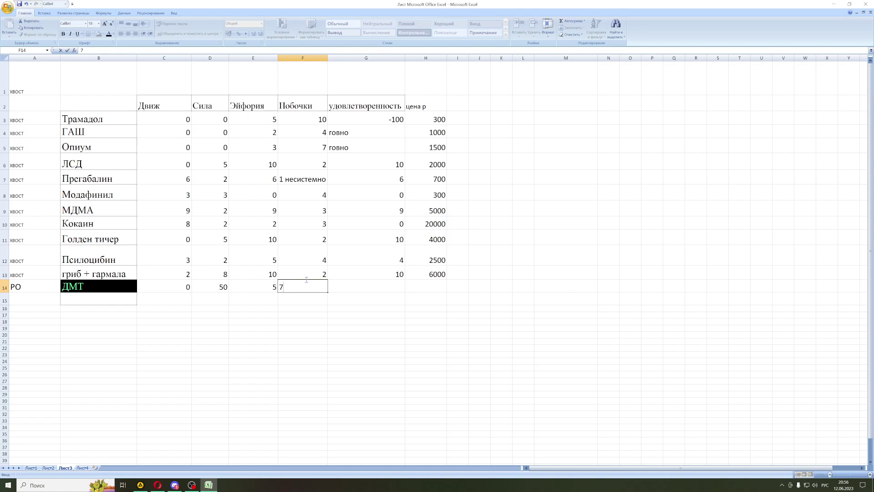
click(389, 285)
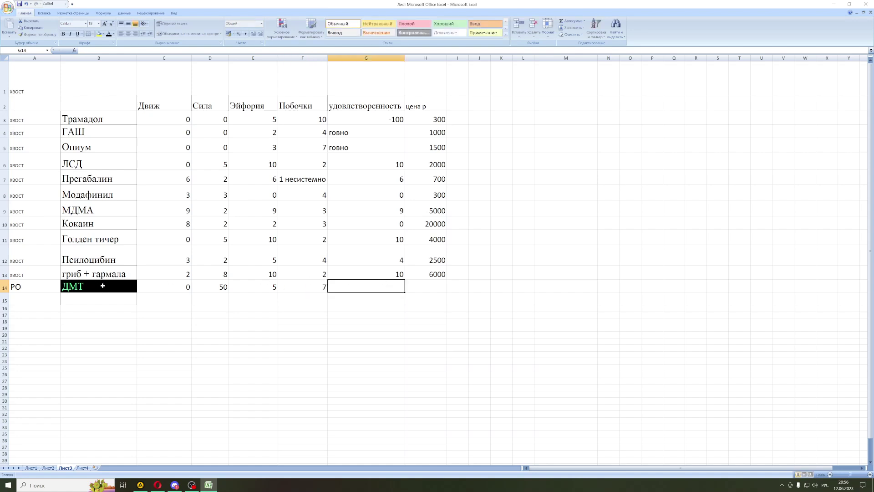
drag(32, 287, 207, 291)
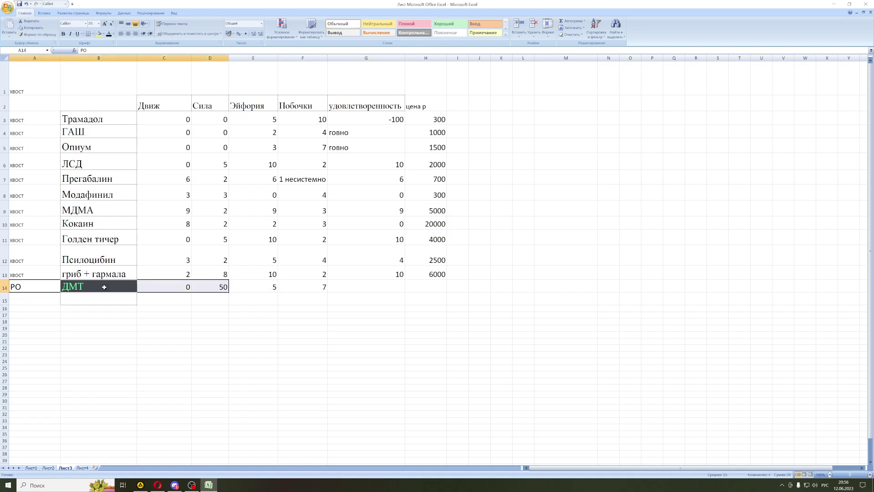
Step: In the "ДМТ" row, enter 10 for "удовлетворенность" and 7000 for "цена р"
click(168, 287)
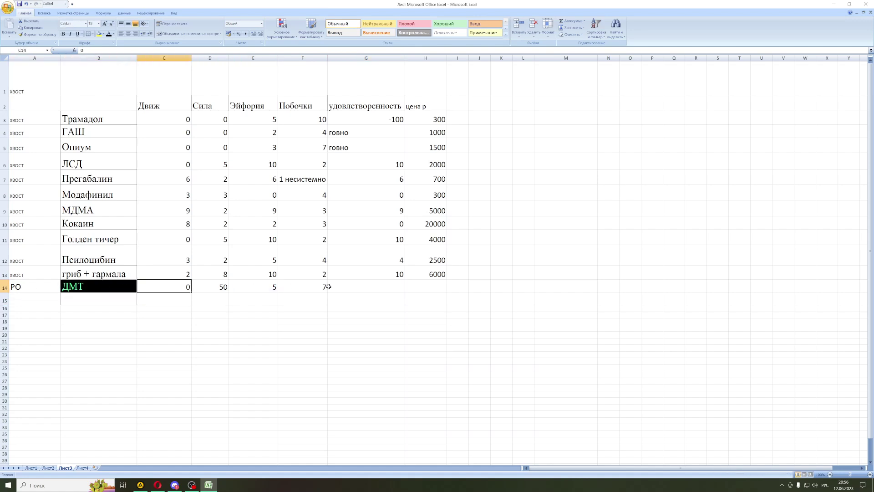
click(377, 285)
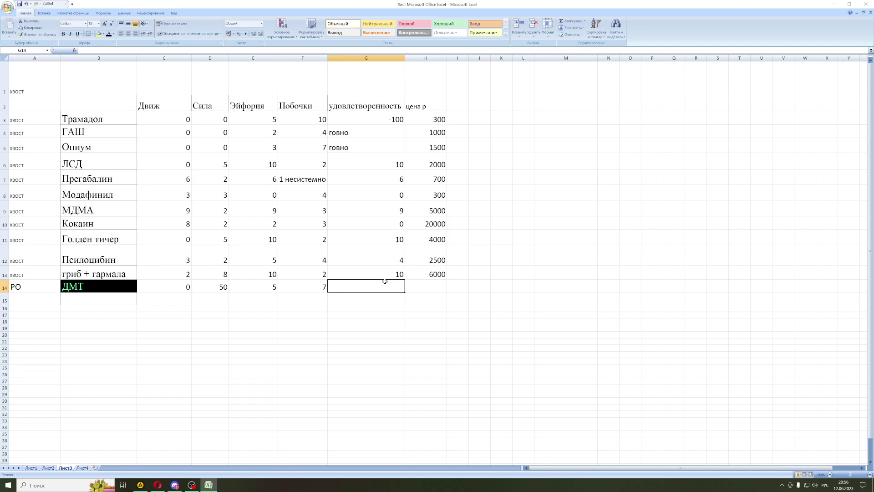
text(10)
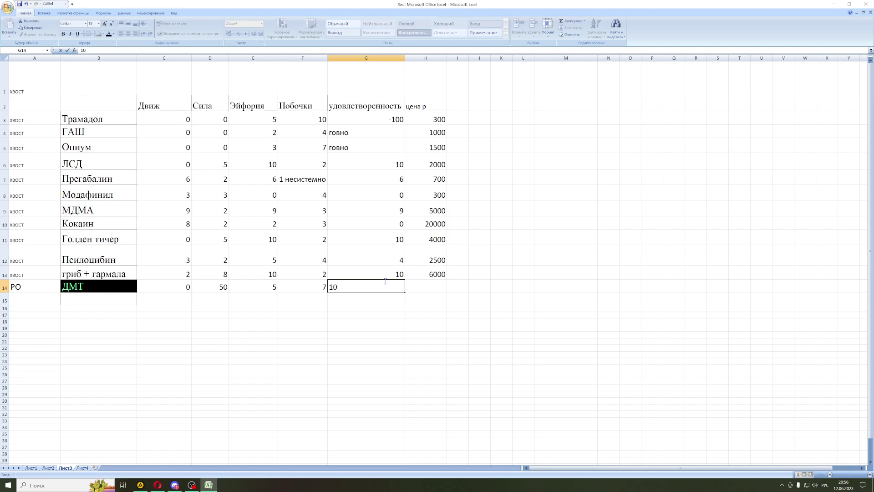
click(416, 284)
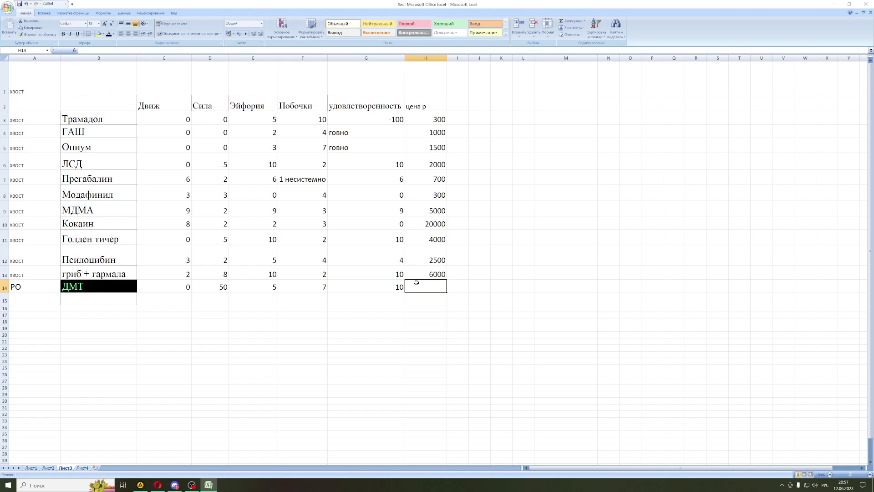
text(700)
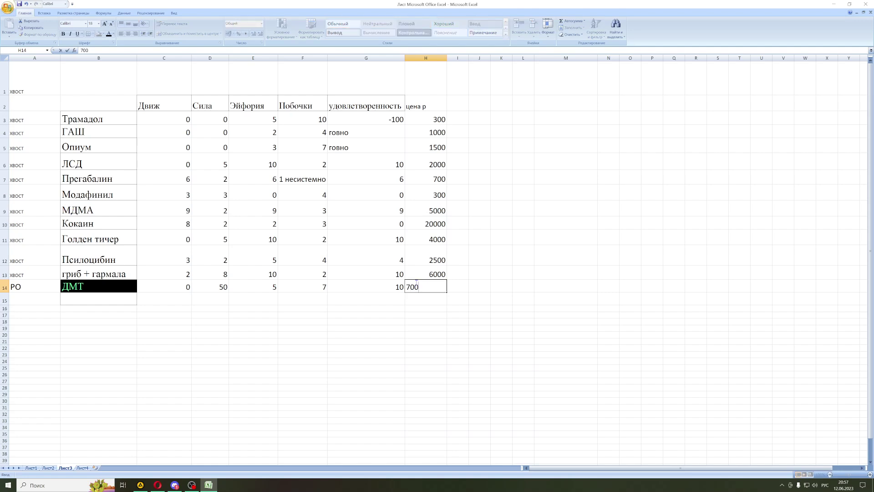
text(0)
click(361, 276)
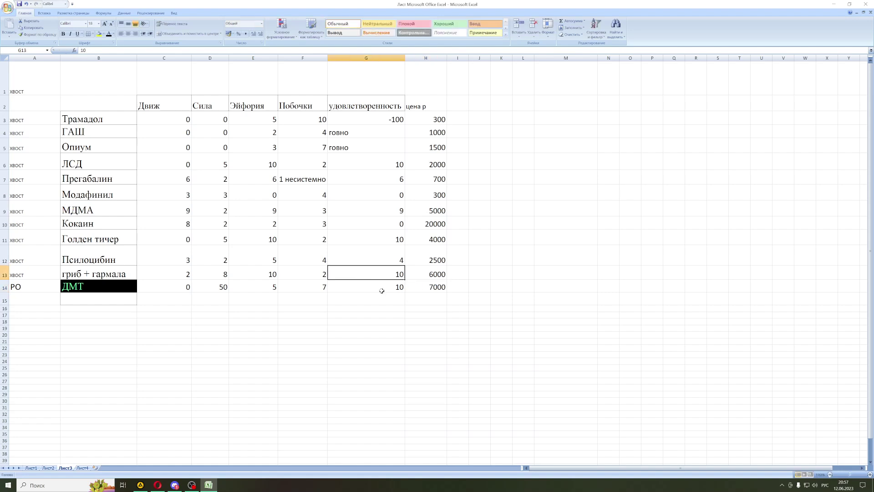
click(435, 283)
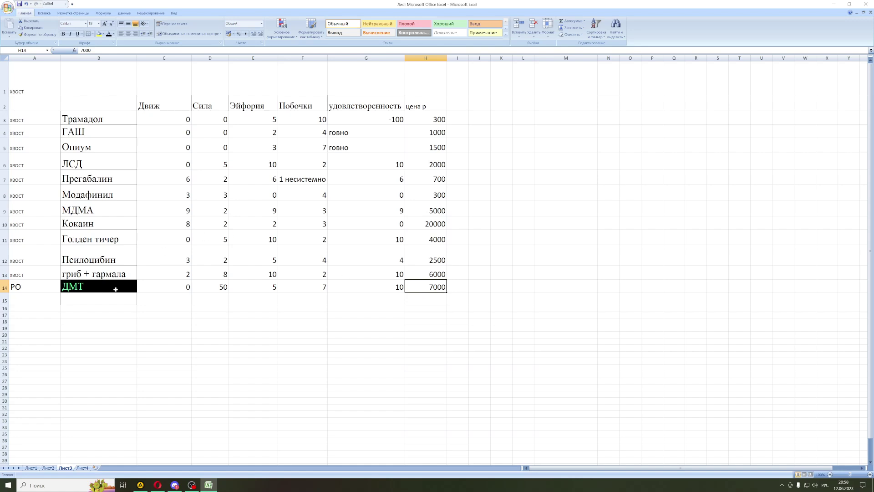
click(112, 236)
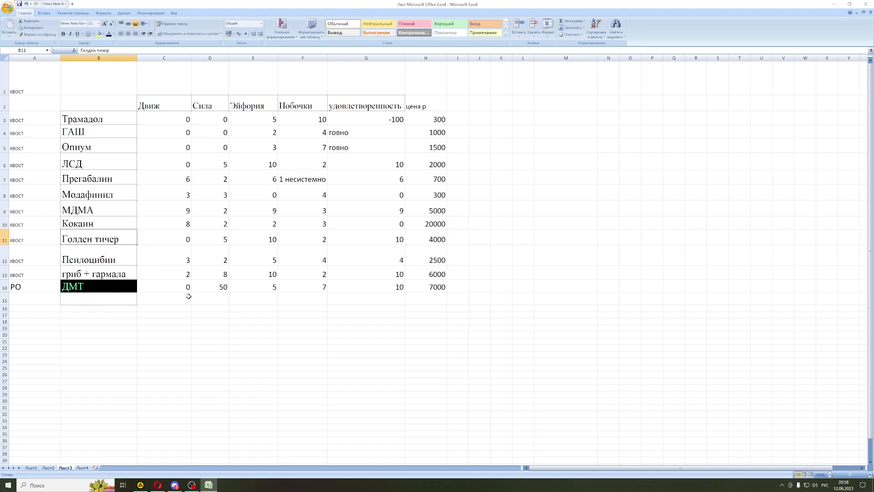
drag(64, 286, 325, 291)
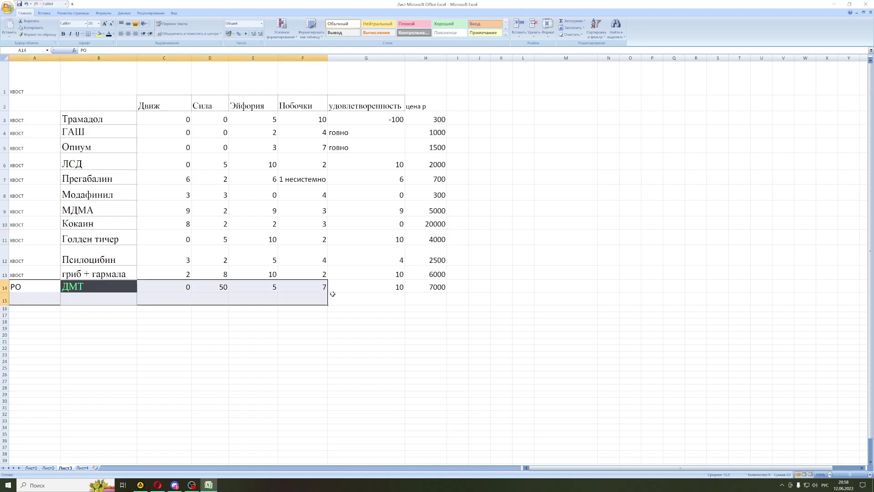
drag(453, 288, 213, 276)
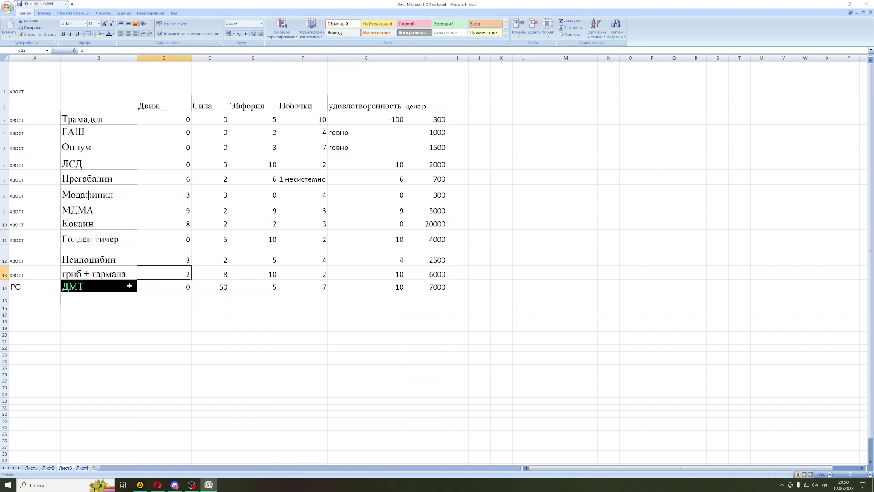
drag(64, 286, 326, 291)
click(476, 289)
drag(476, 288, 212, 275)
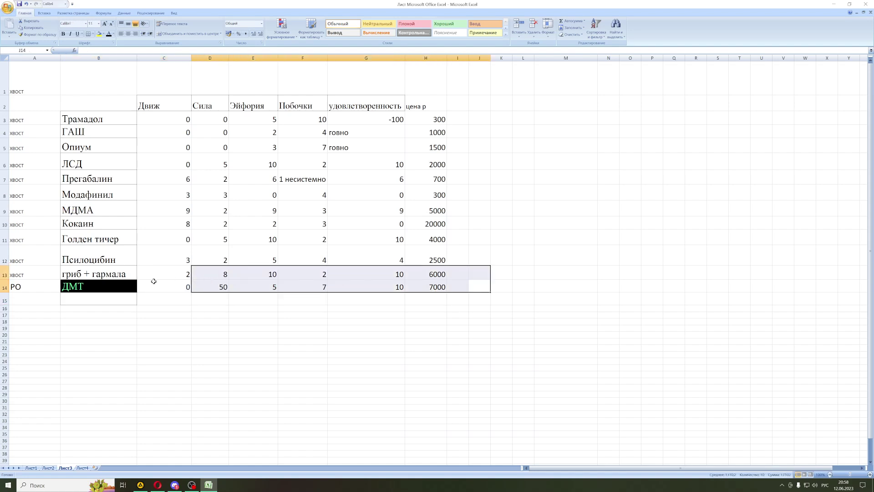
drag(63, 285, 364, 291)
click(472, 294)
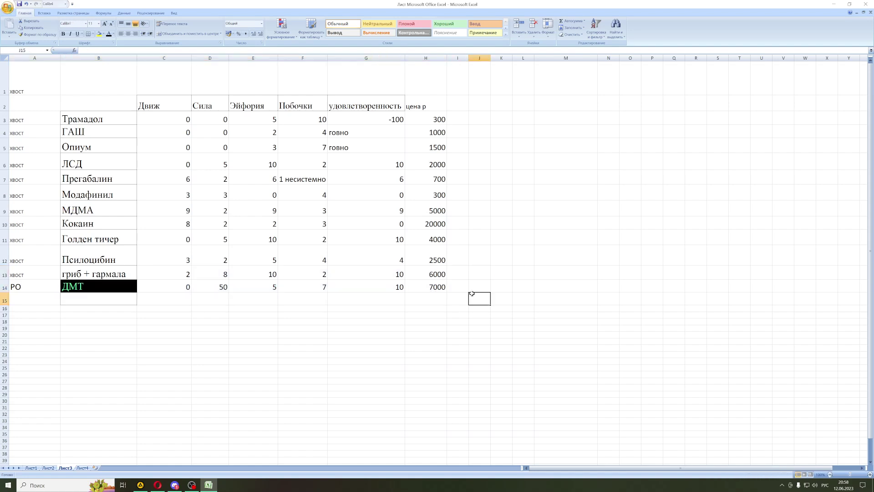
click(459, 287)
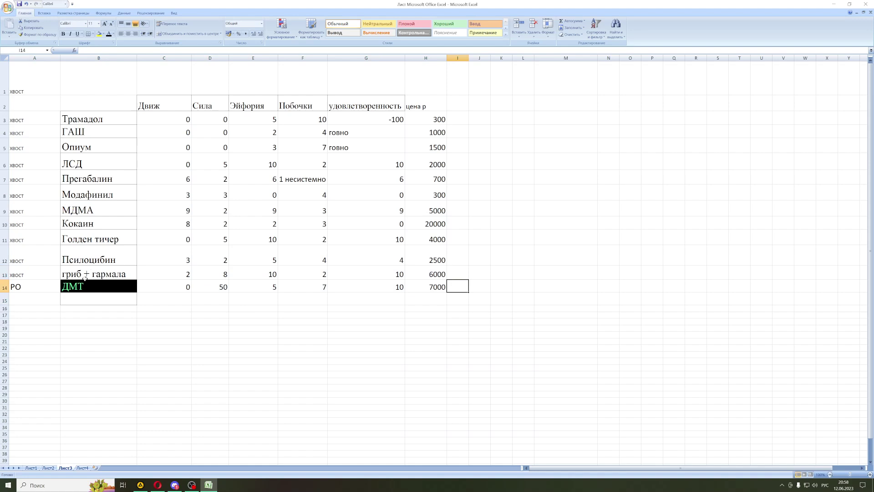
click(48, 285)
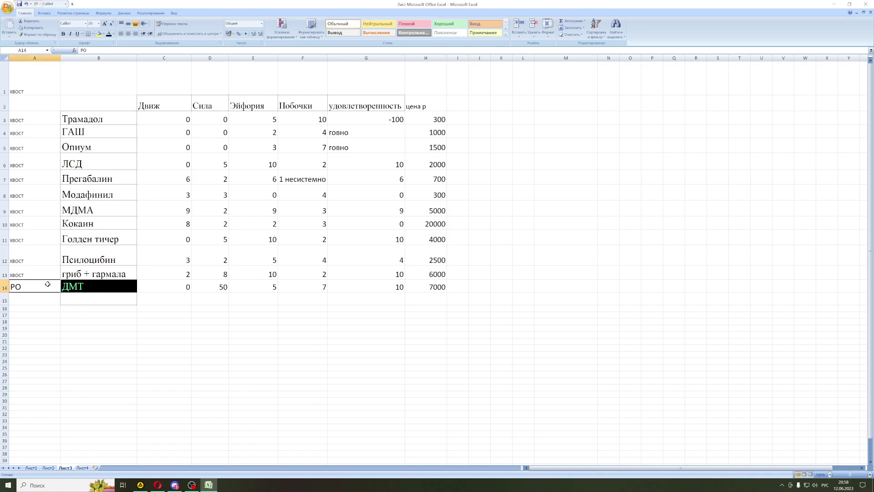
click(164, 287)
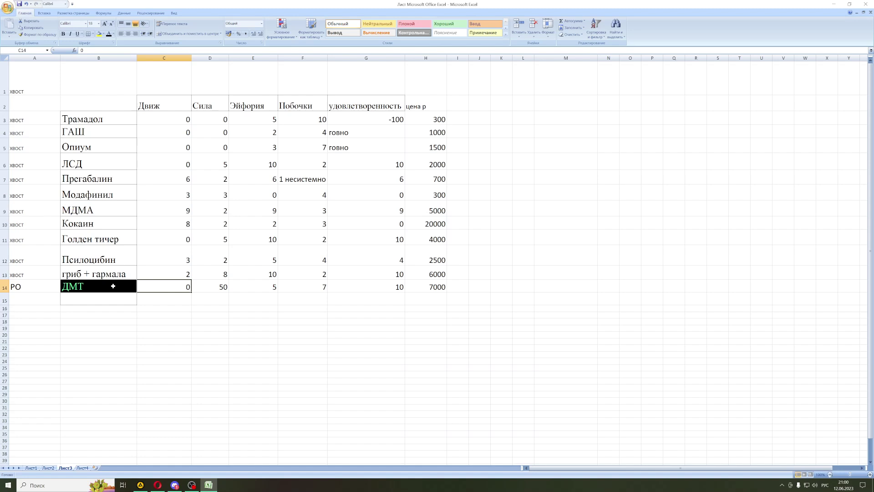
click(53, 285)
click(174, 281)
click(223, 287)
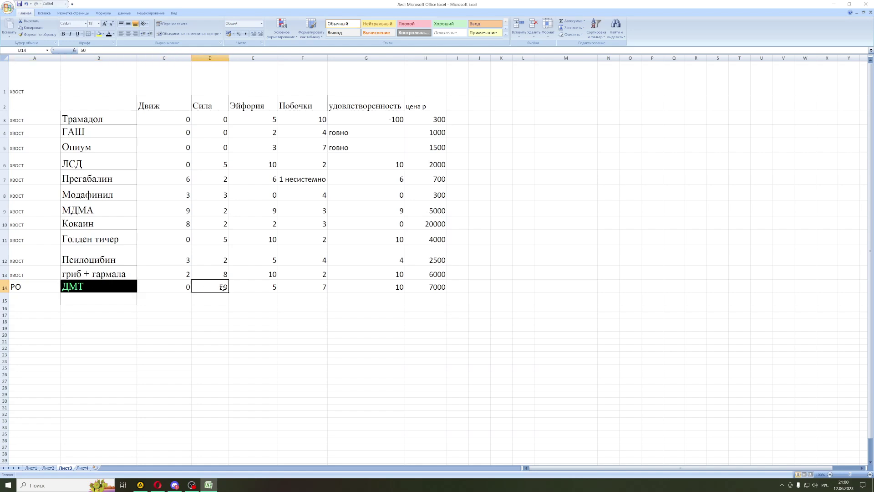
click(246, 282)
click(257, 258)
click(241, 284)
click(226, 285)
click(153, 285)
click(98, 285)
click(42, 284)
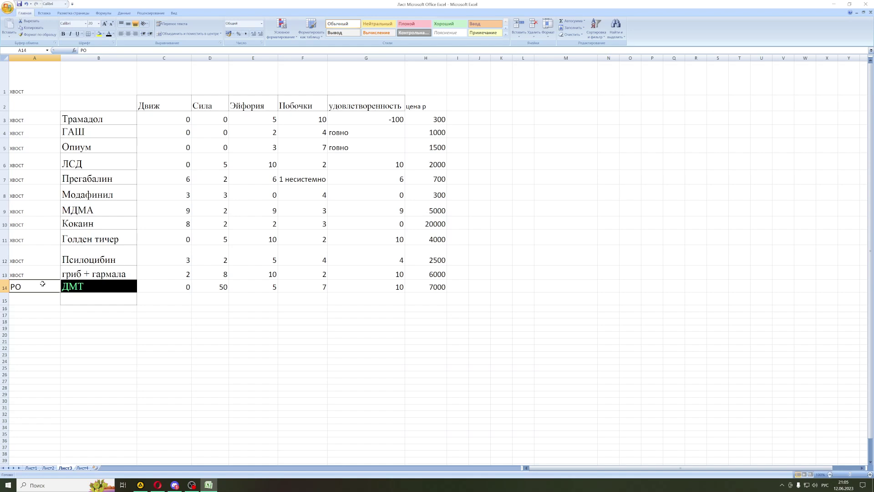
click(211, 237)
mouse_move(211, 237)
mouse_down()
mouse_move(250, 242)
mouse_move(208, 237)
mouse_up()
click(256, 239)
click(286, 239)
click(265, 238)
click(225, 238)
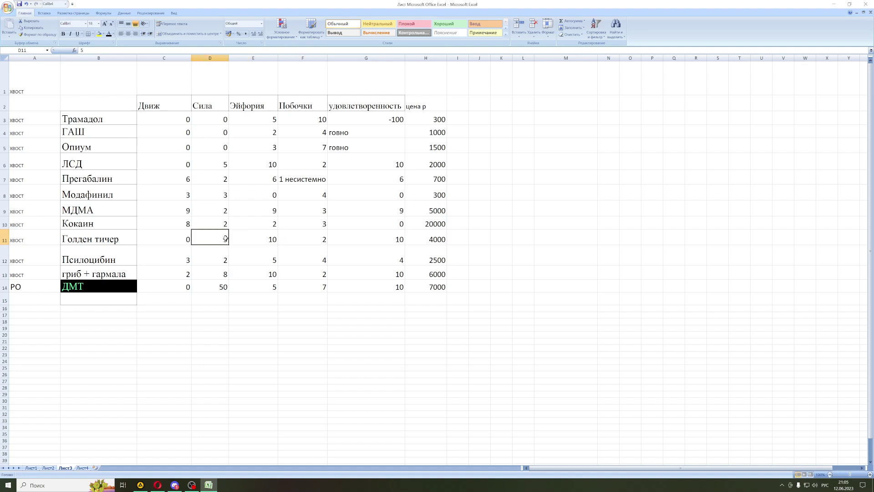
Step: In the "Голден тичер" row, change "Эйфория" to 10000 and "Сила" to 10000
click(263, 242)
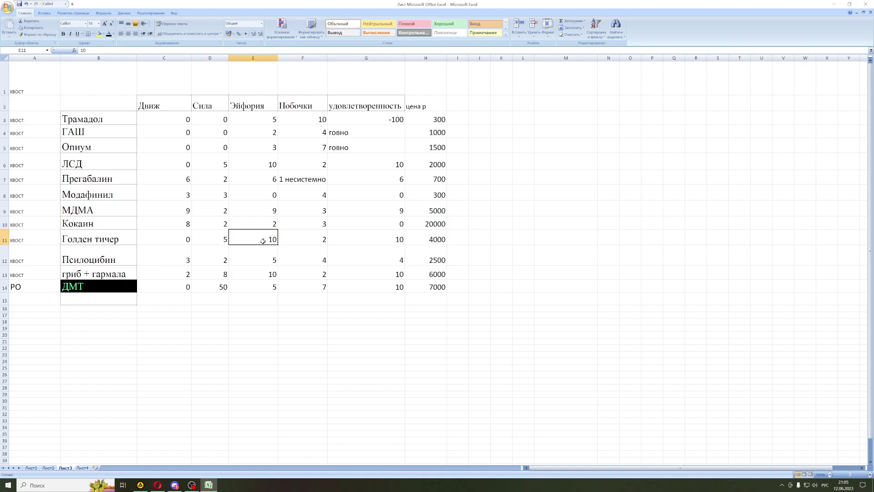
text(10000)
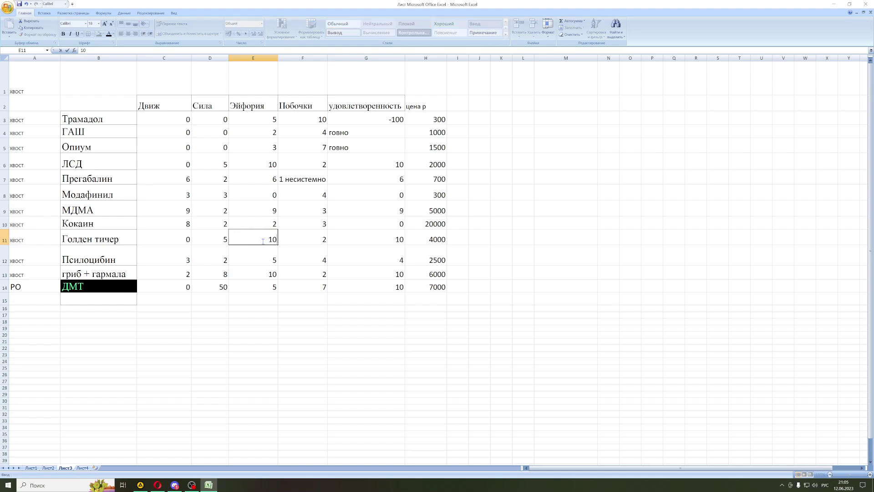
click(212, 239)
text(10000)
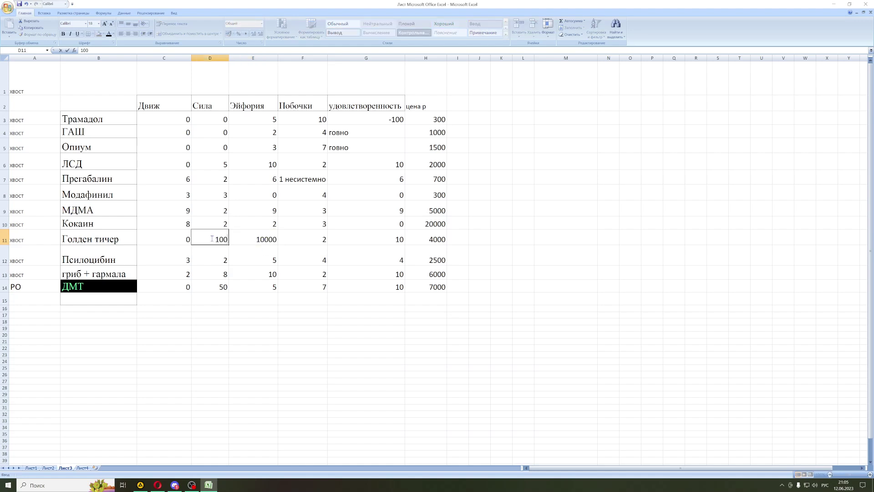
click(294, 239)
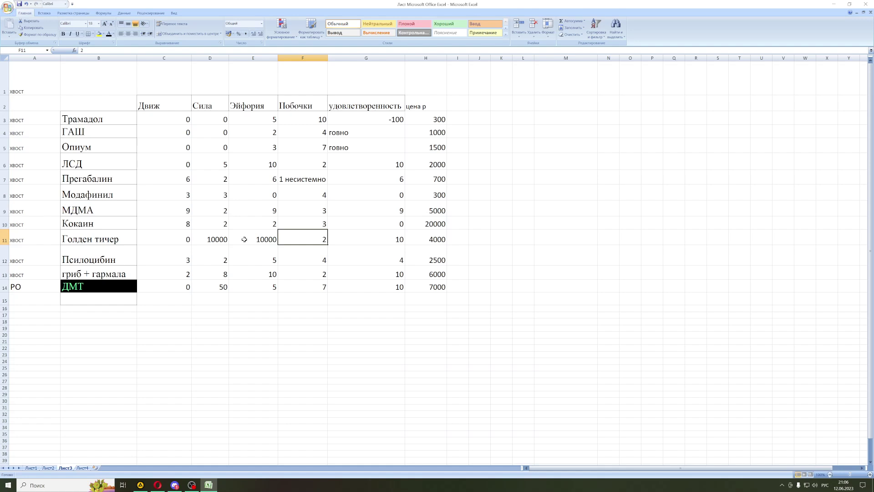
Step: In the "Голден тичер" row, set "Эйфория" back to 10 and "Сила" back to 5
click(245, 239)
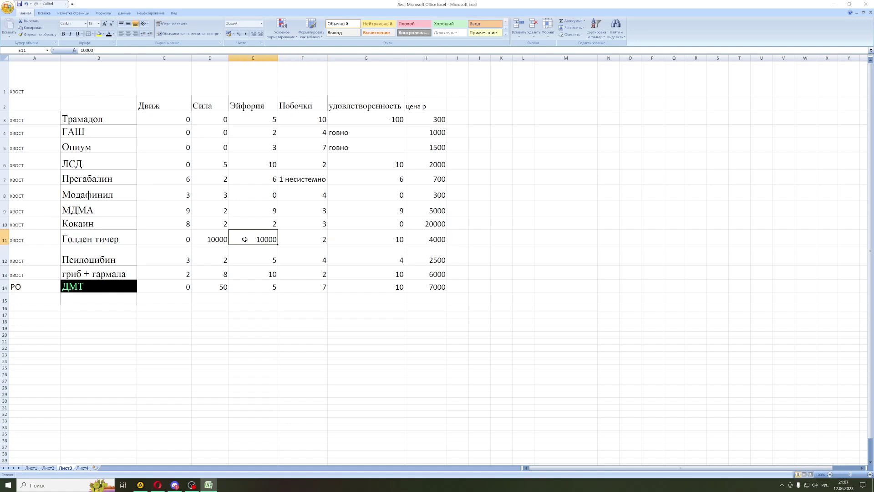
text(10)
key(Return)
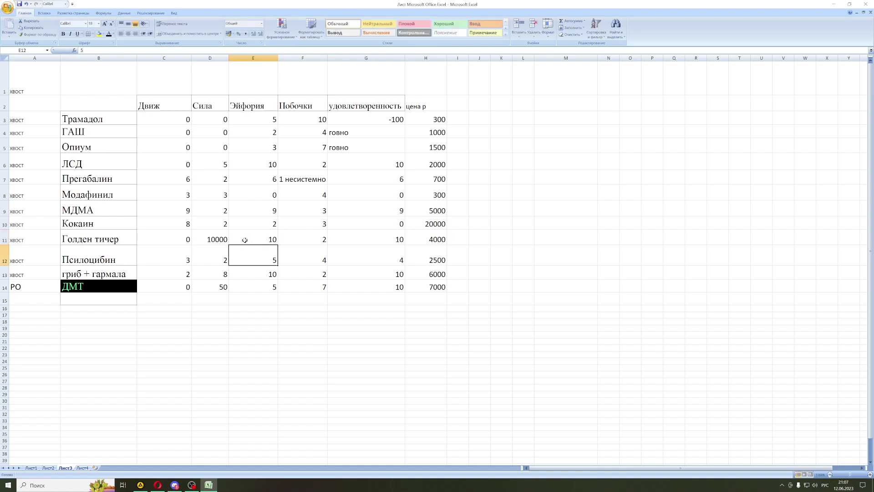
click(218, 236)
text(5)
key(Return)
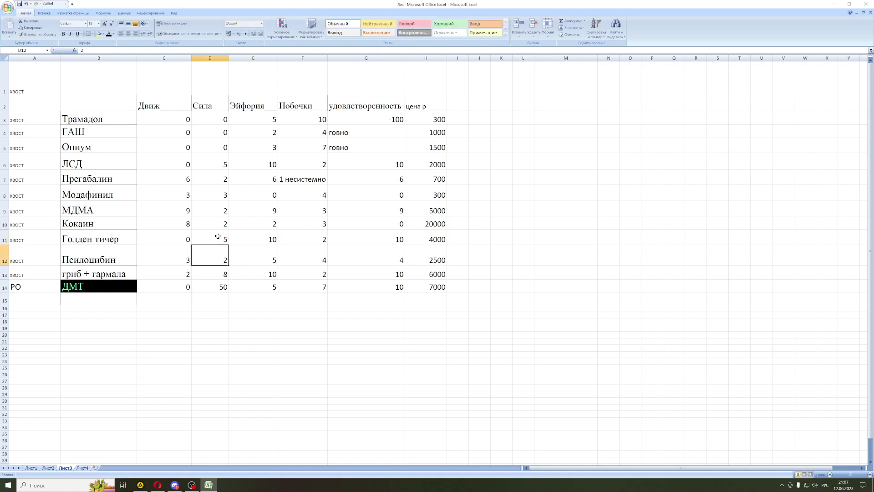
click(347, 241)
click(419, 232)
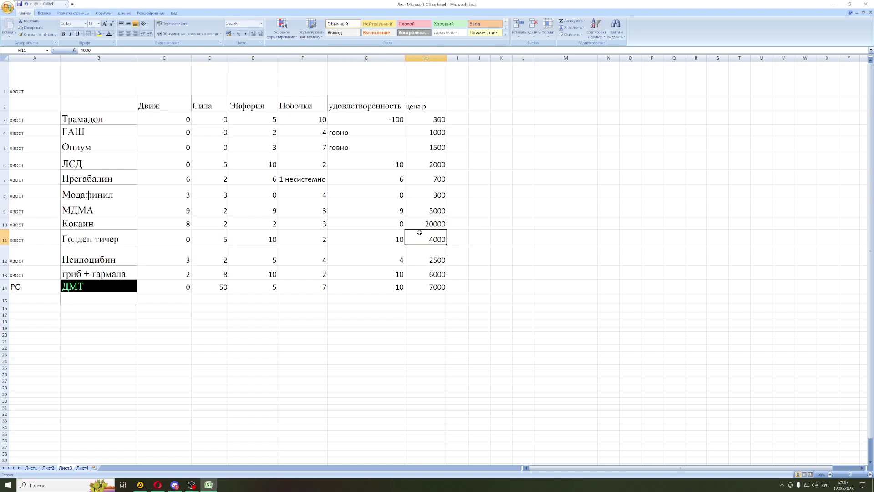
click(458, 239)
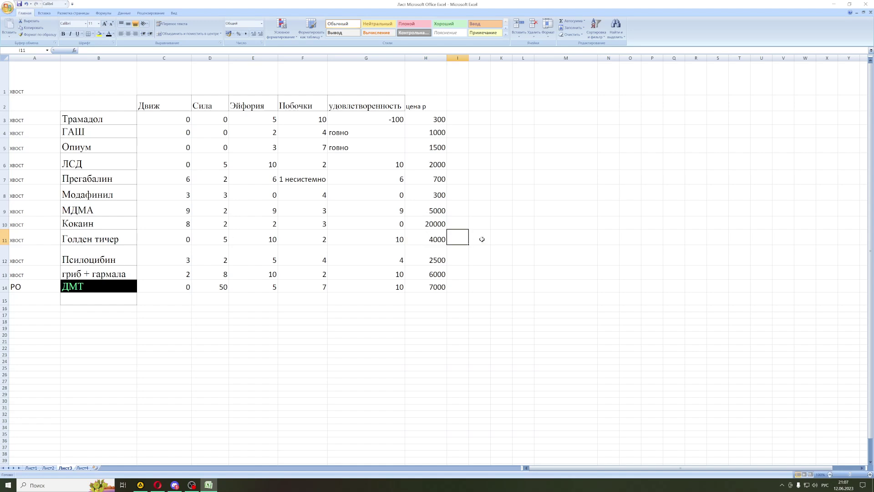
click(435, 238)
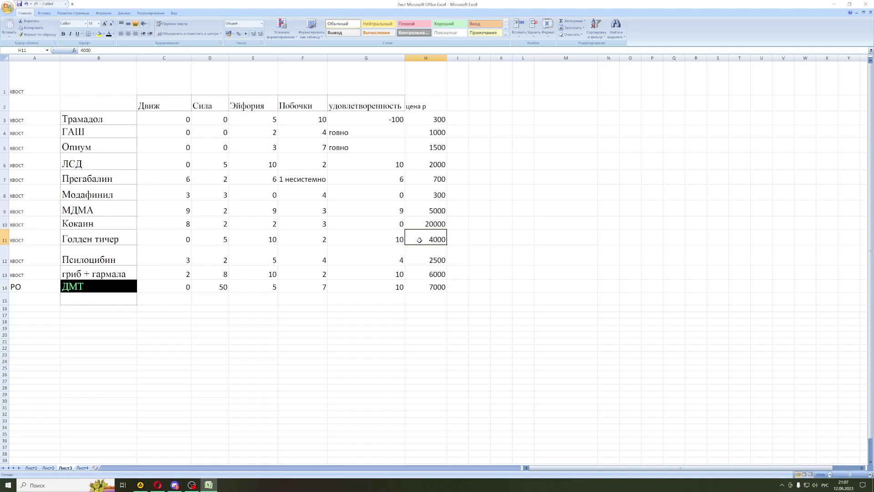
click(418, 226)
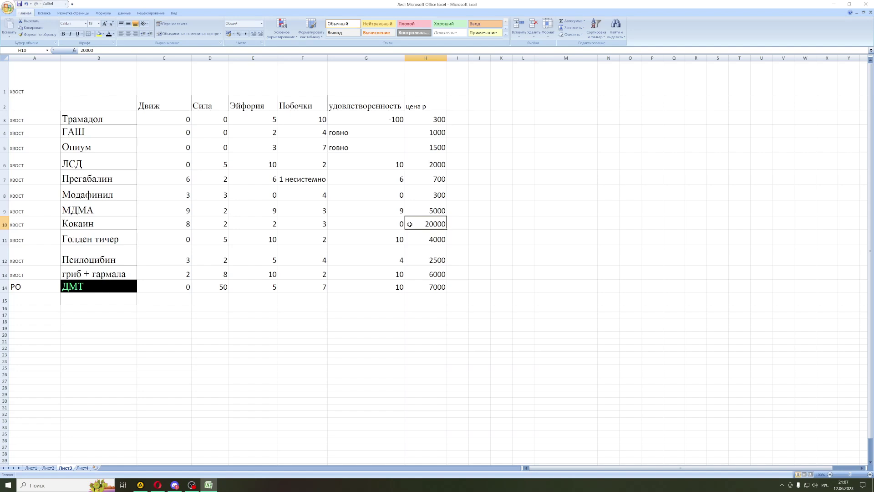
drag(425, 179, 496, 239)
click(437, 214)
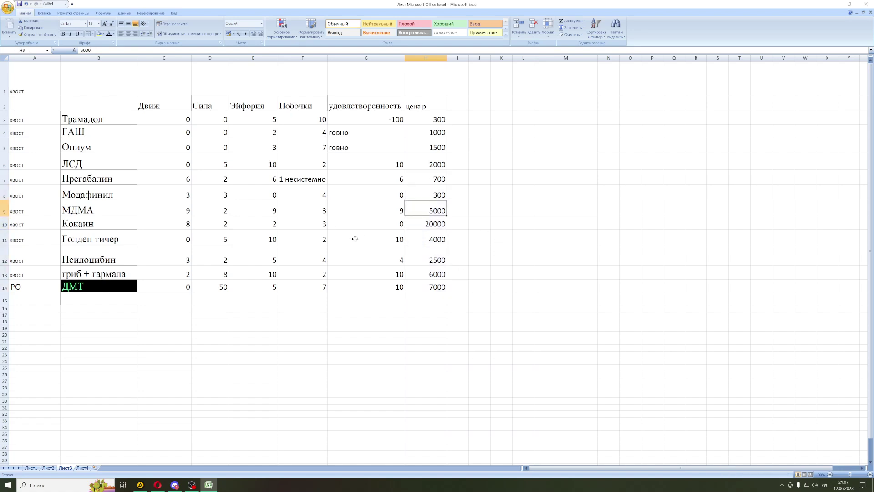
click(424, 237)
Step: Set both "Эйфория" and "Сила" to 10000 in the "Голден тичер" row
click(267, 237)
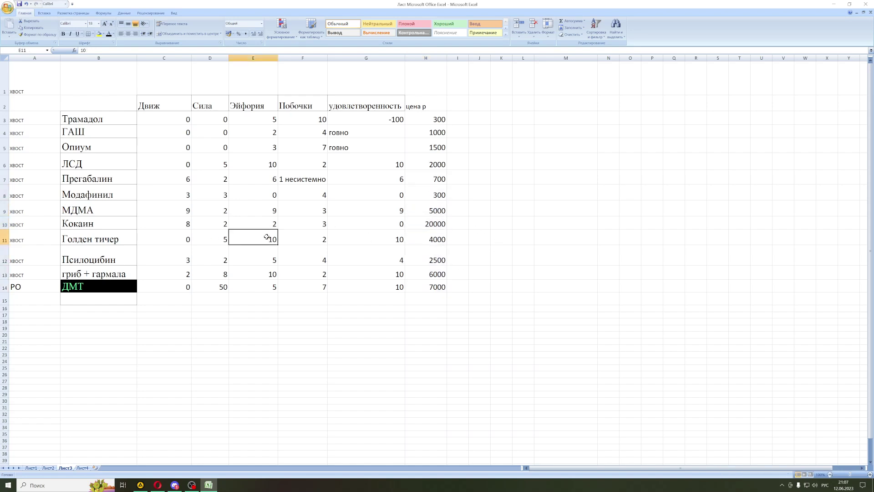
text(10000)
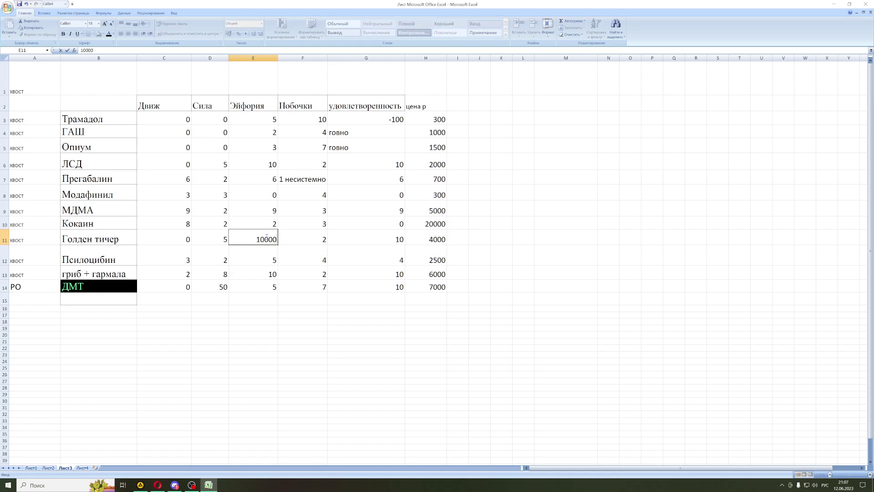
click(288, 238)
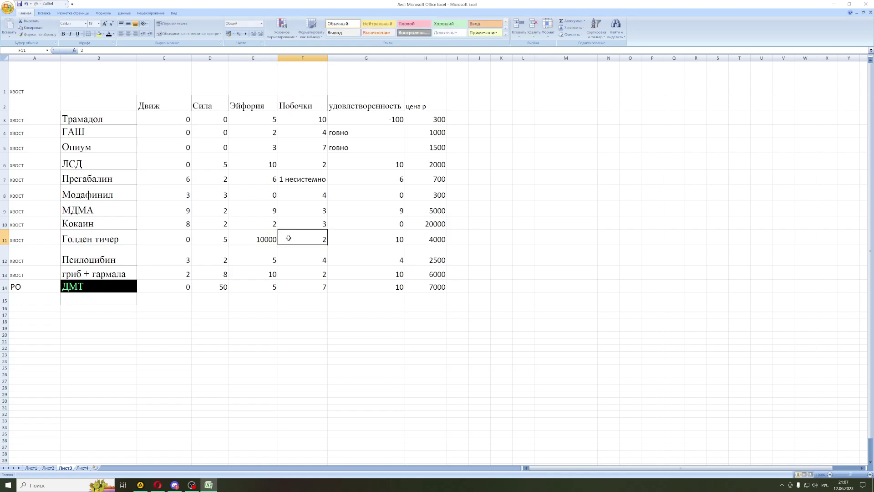
click(211, 240)
text(10000)
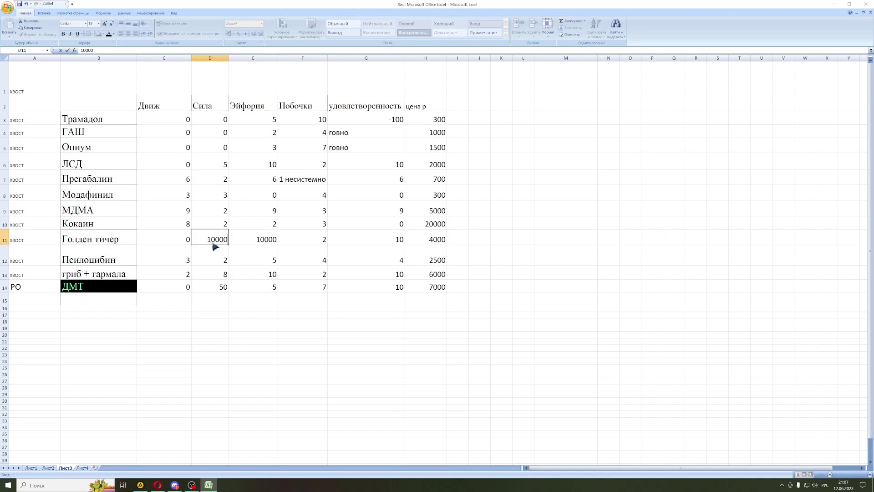
click(437, 239)
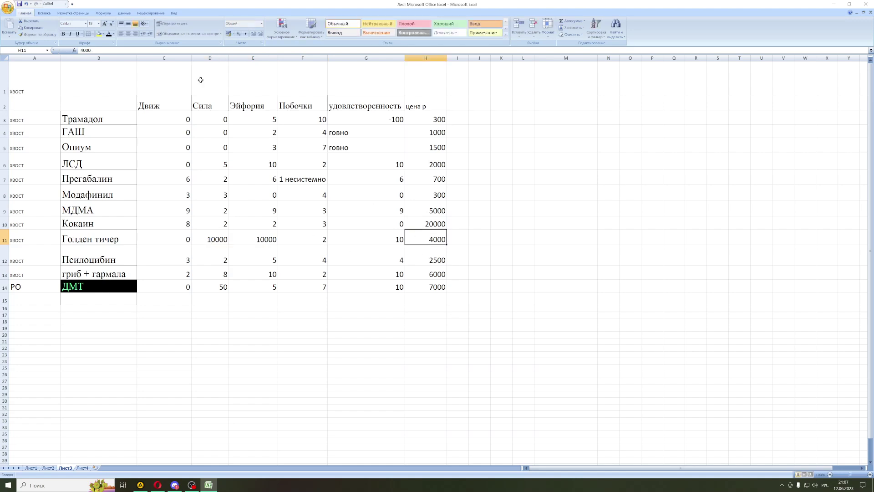
Step: Change the font colour of the "цена р" value in the "Голден тичер" row to light green
click(113, 35)
click(111, 103)
click(464, 235)
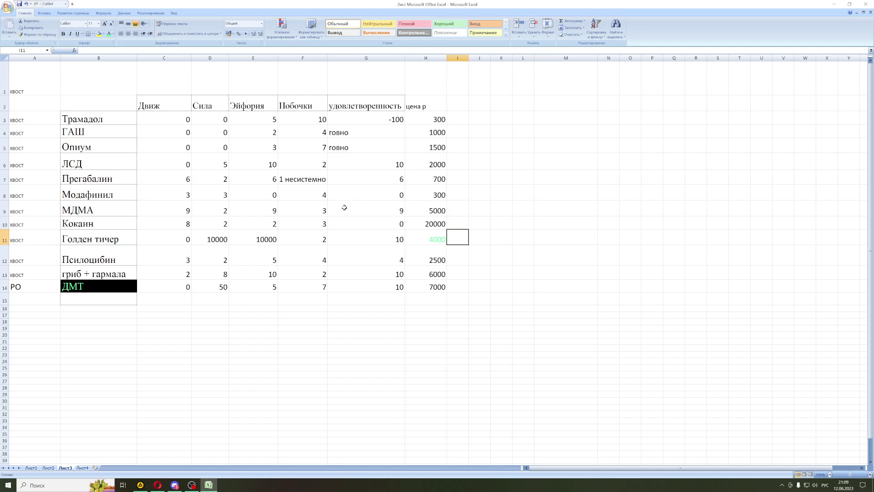
click(5, 240)
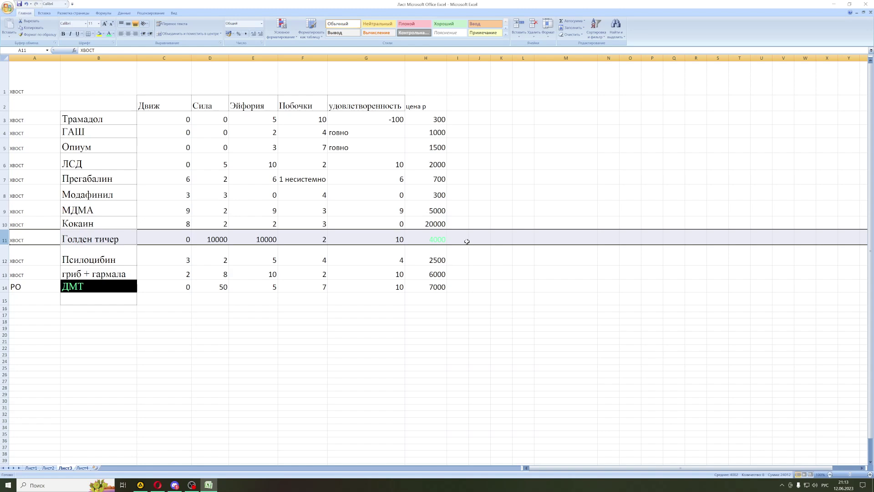
click(458, 233)
click(435, 238)
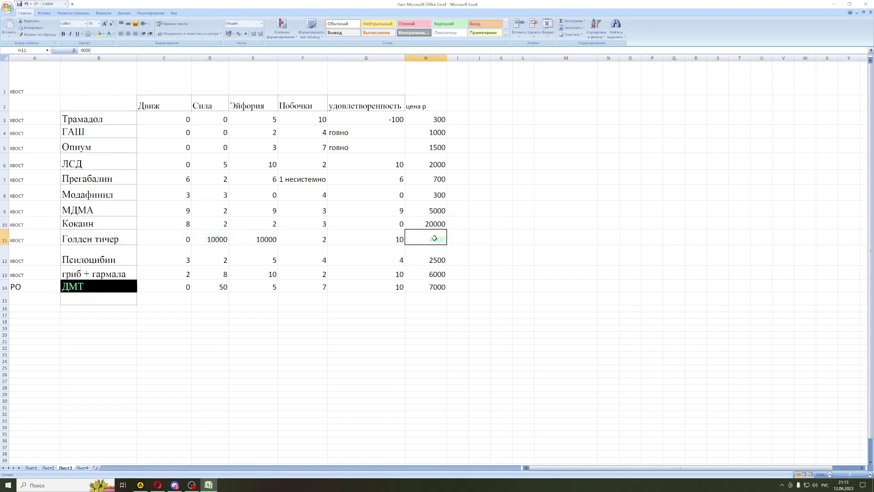
mouse_move(435, 238)
mouse_down()
mouse_move(27, 237)
mouse_move(455, 226)
mouse_move(451, 240)
mouse_up()
click(28, 238)
drag(587, 237, 226, 238)
drag(28, 236, 44, 82)
click(141, 287)
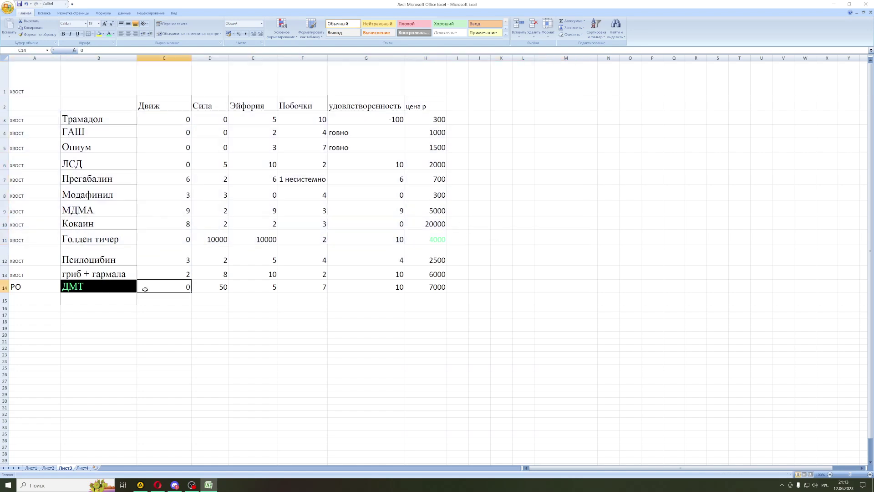
drag(82, 119, 478, 297)
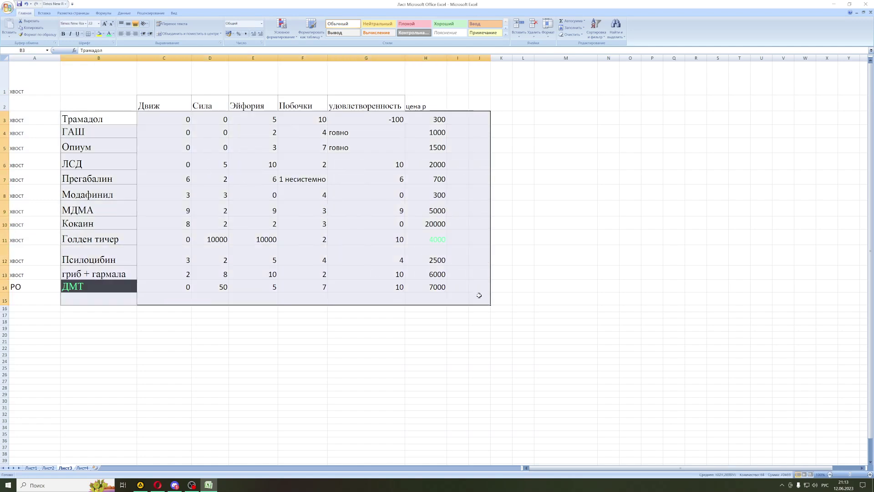
drag(420, 286, 32, 82)
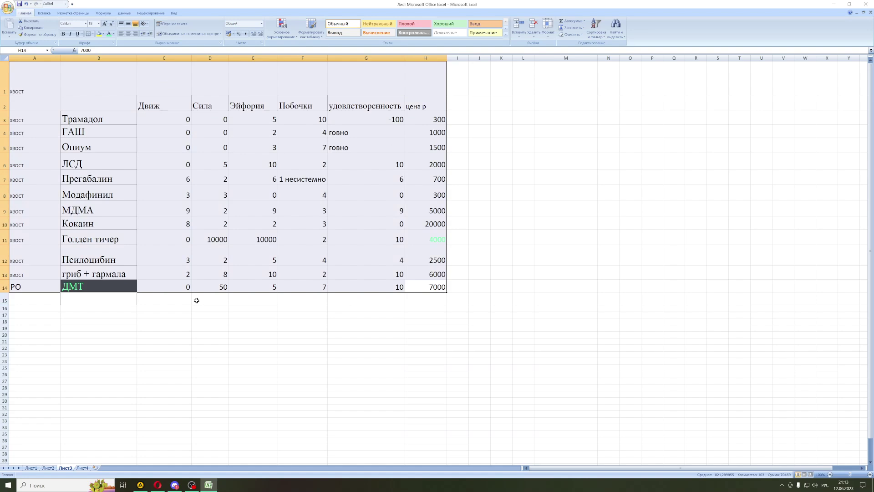
click(253, 321)
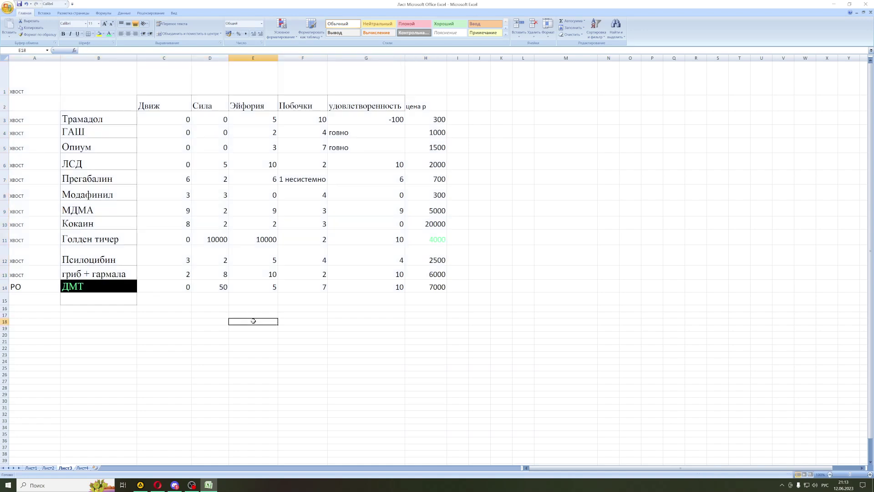
click(35, 301)
click(127, 301)
click(164, 299)
click(88, 298)
click(27, 298)
click(102, 299)
click(34, 300)
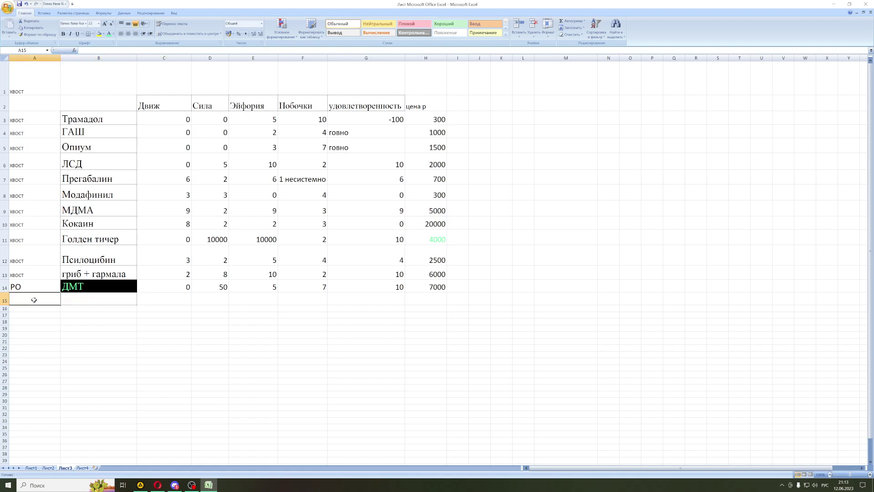
click(98, 300)
click(164, 299)
click(210, 299)
click(303, 299)
click(426, 309)
click(427, 302)
click(360, 299)
click(304, 298)
click(210, 299)
click(109, 299)
click(38, 300)
click(99, 301)
click(164, 301)
drag(241, 300, 296, 306)
click(433, 304)
click(360, 299)
click(303, 299)
click(269, 297)
click(201, 298)
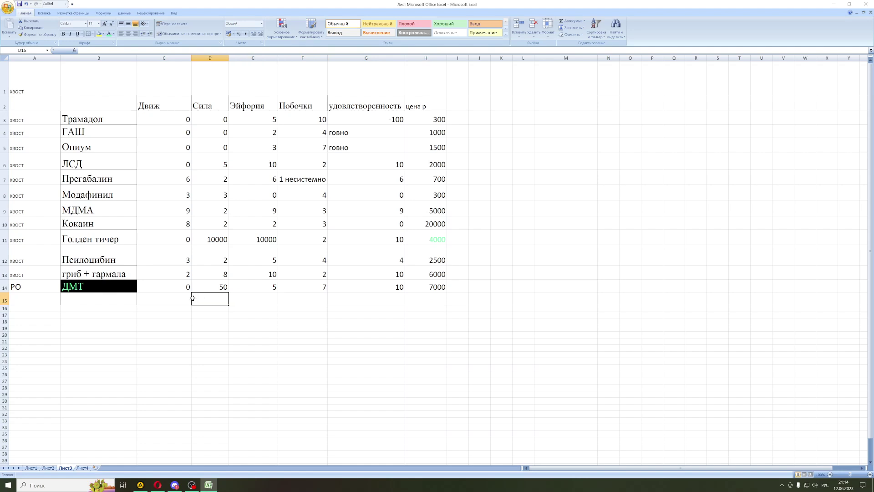
click(238, 296)
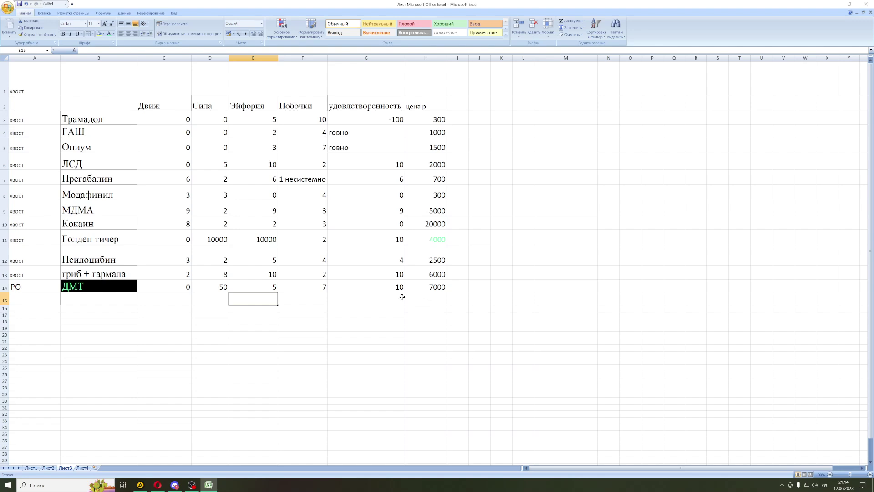
click(356, 300)
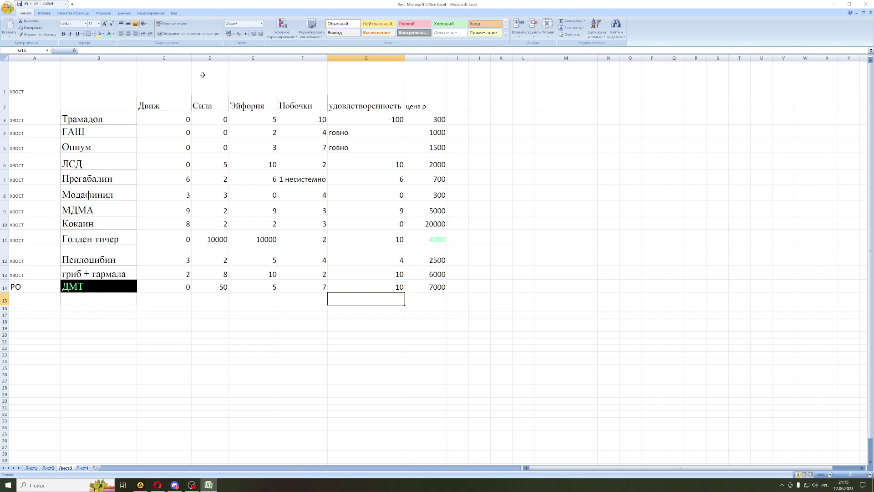
drag(171, 120, 193, 139)
drag(389, 156, 436, 149)
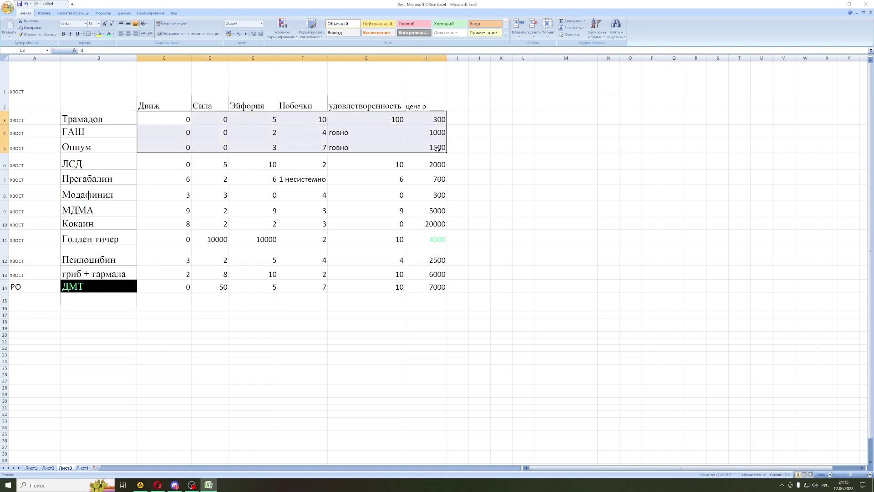
click(436, 148)
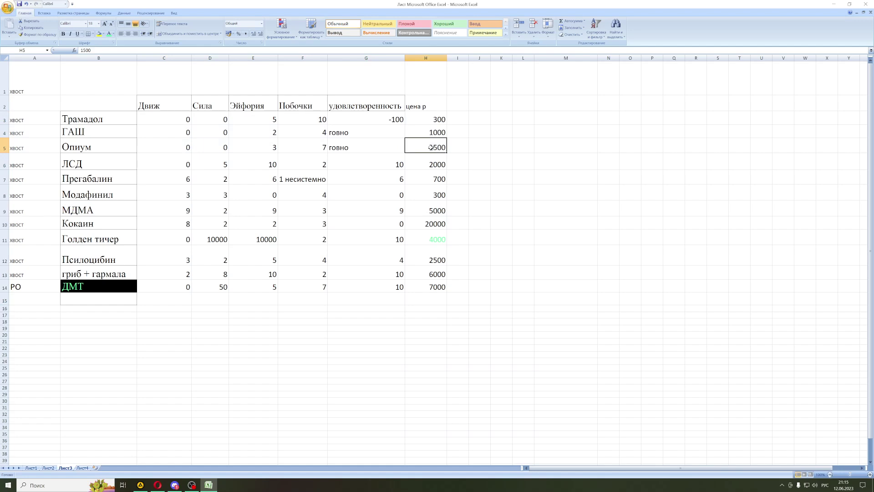
click(168, 121)
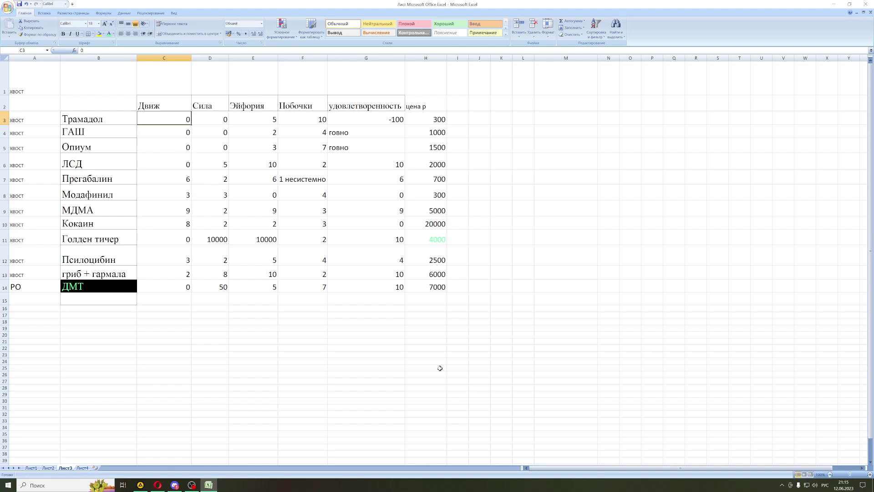
Step: Switch to Discord, send the message "пропал" in the open direct chat, and return to the Excel table
click(175, 485)
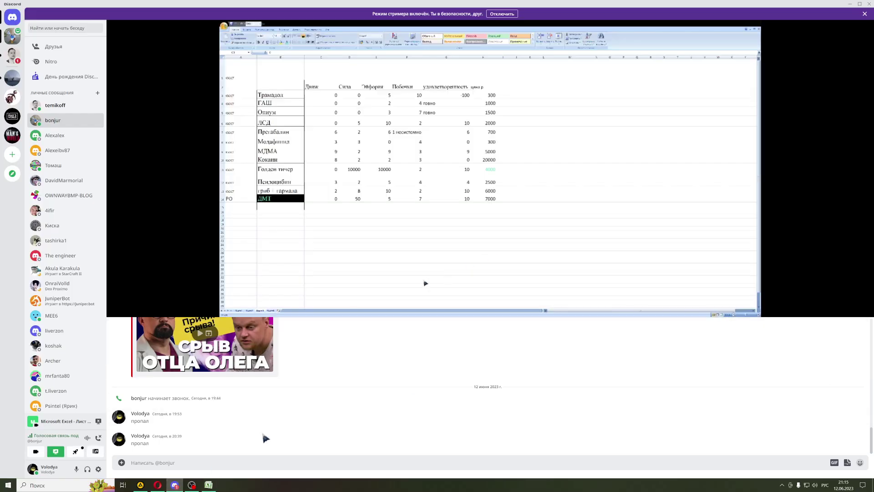
text(пропал)
key(Return)
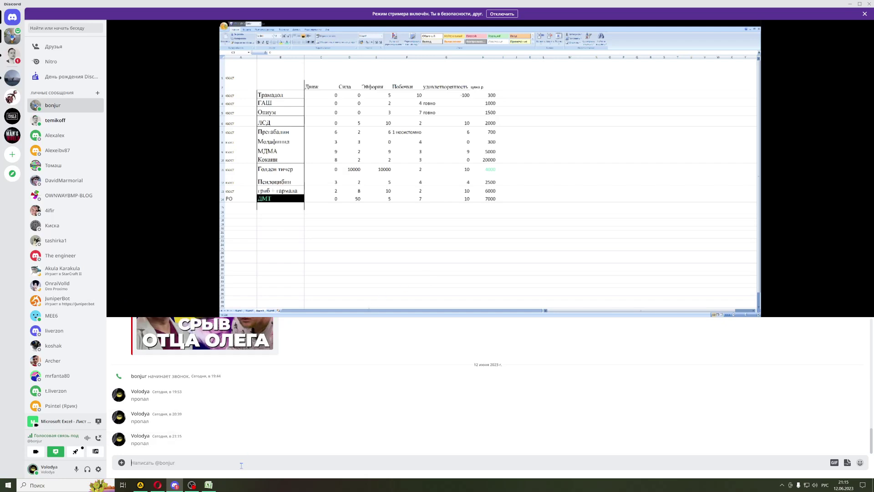
click(217, 485)
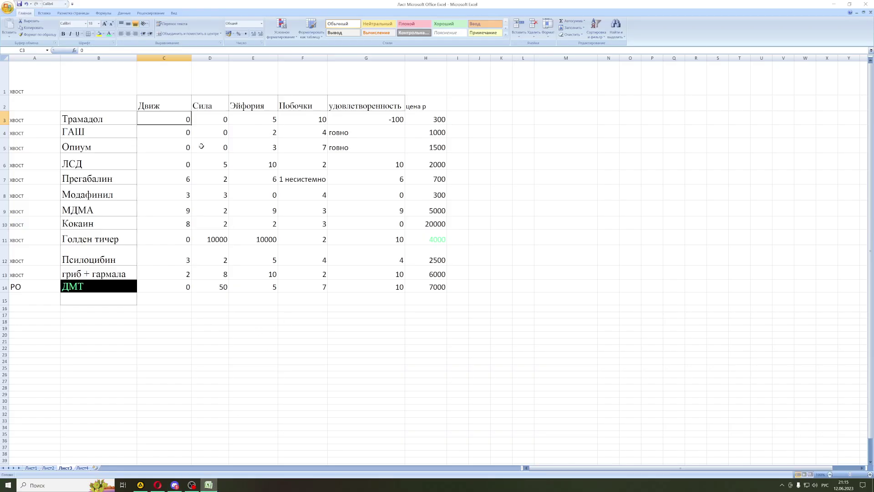
click(171, 146)
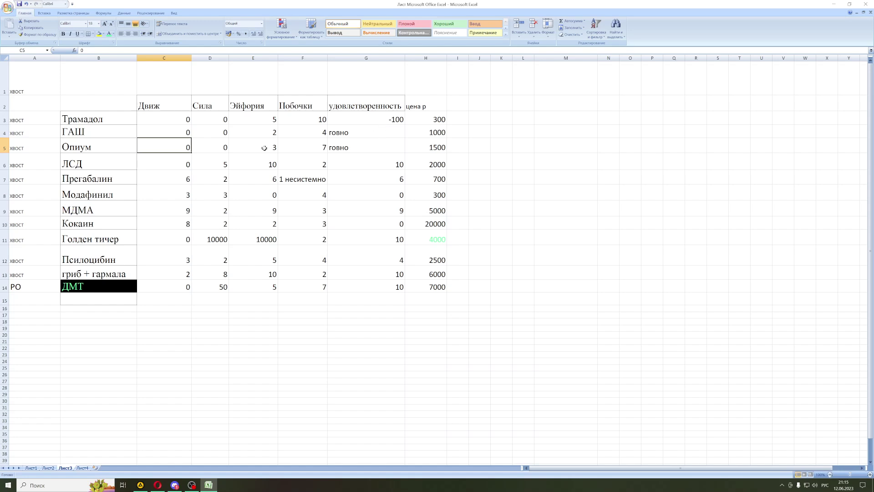
drag(165, 120, 444, 148)
click(370, 134)
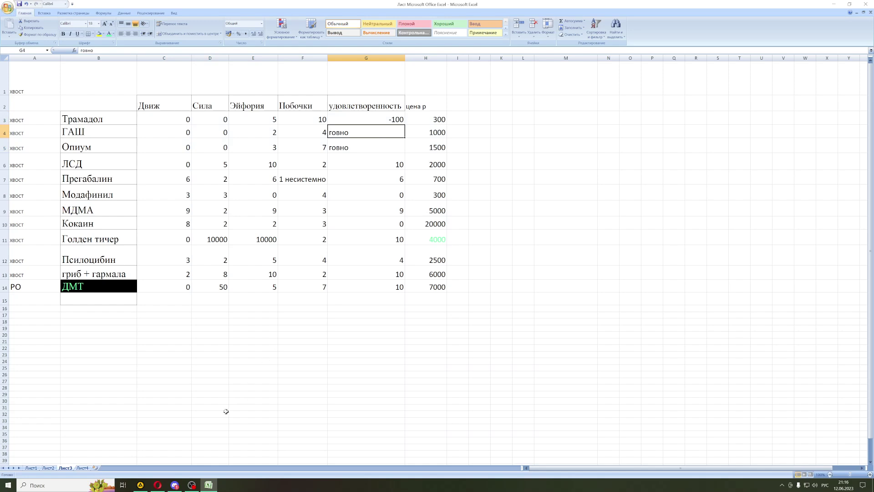
Step: Switch to the OBS window with the recording controls
click(192, 485)
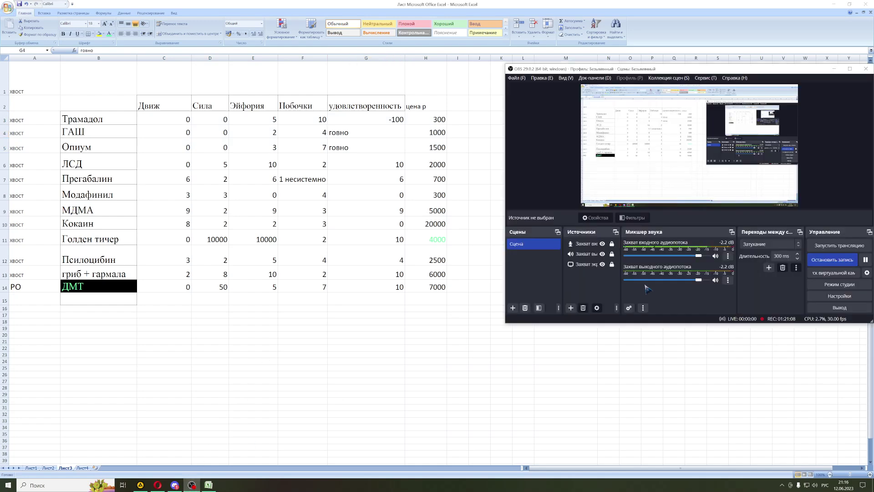